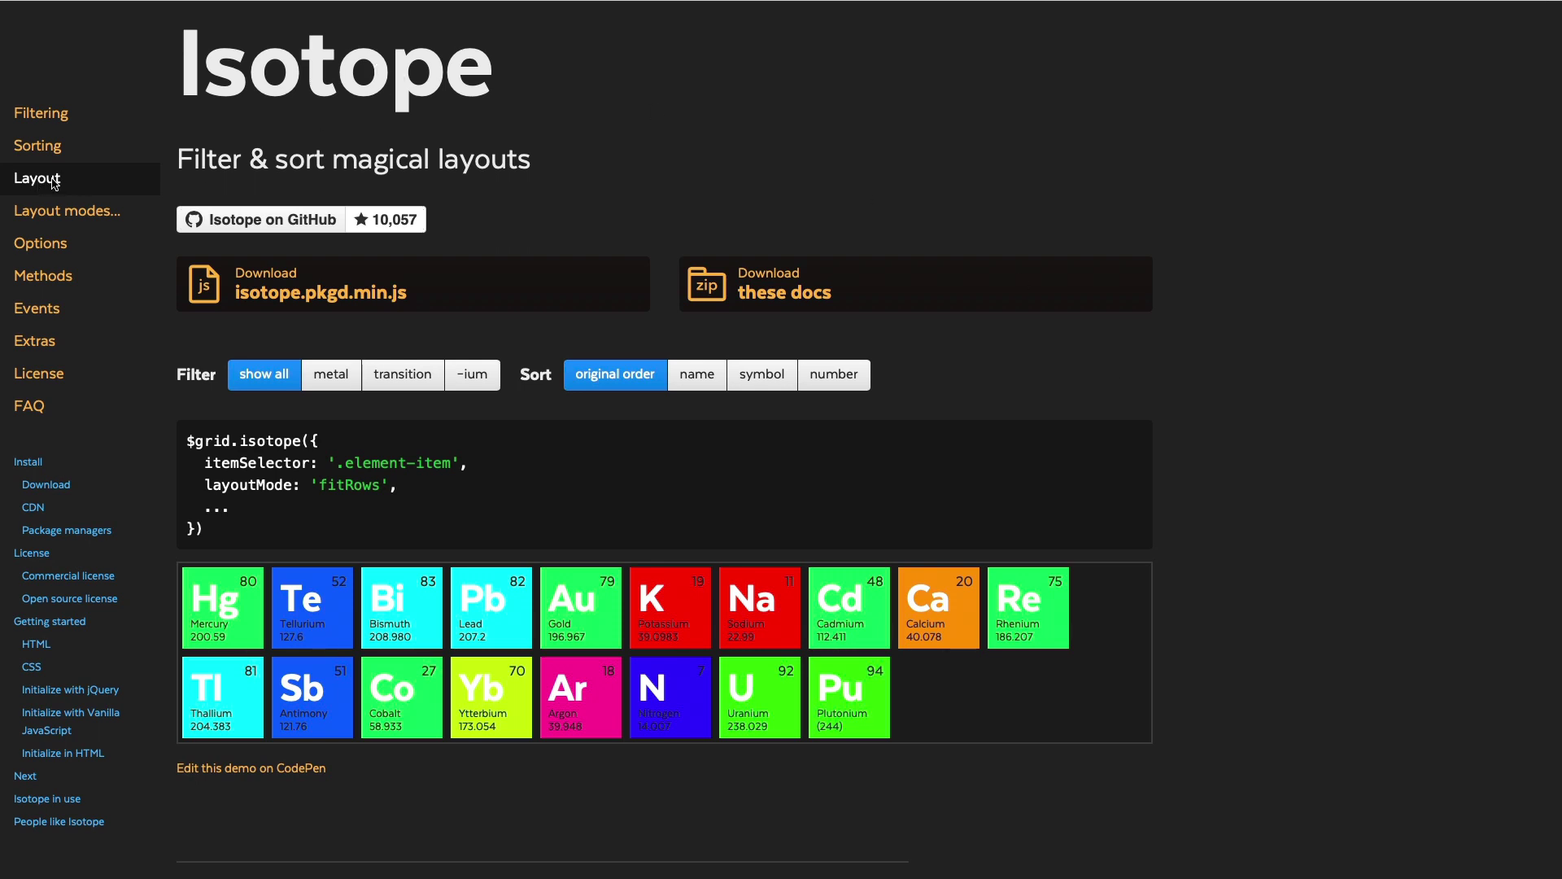
- Open the Isotope masonry layout-mode page and narrow the browser window to watch the grid reflow
mouse_move(51, 213)
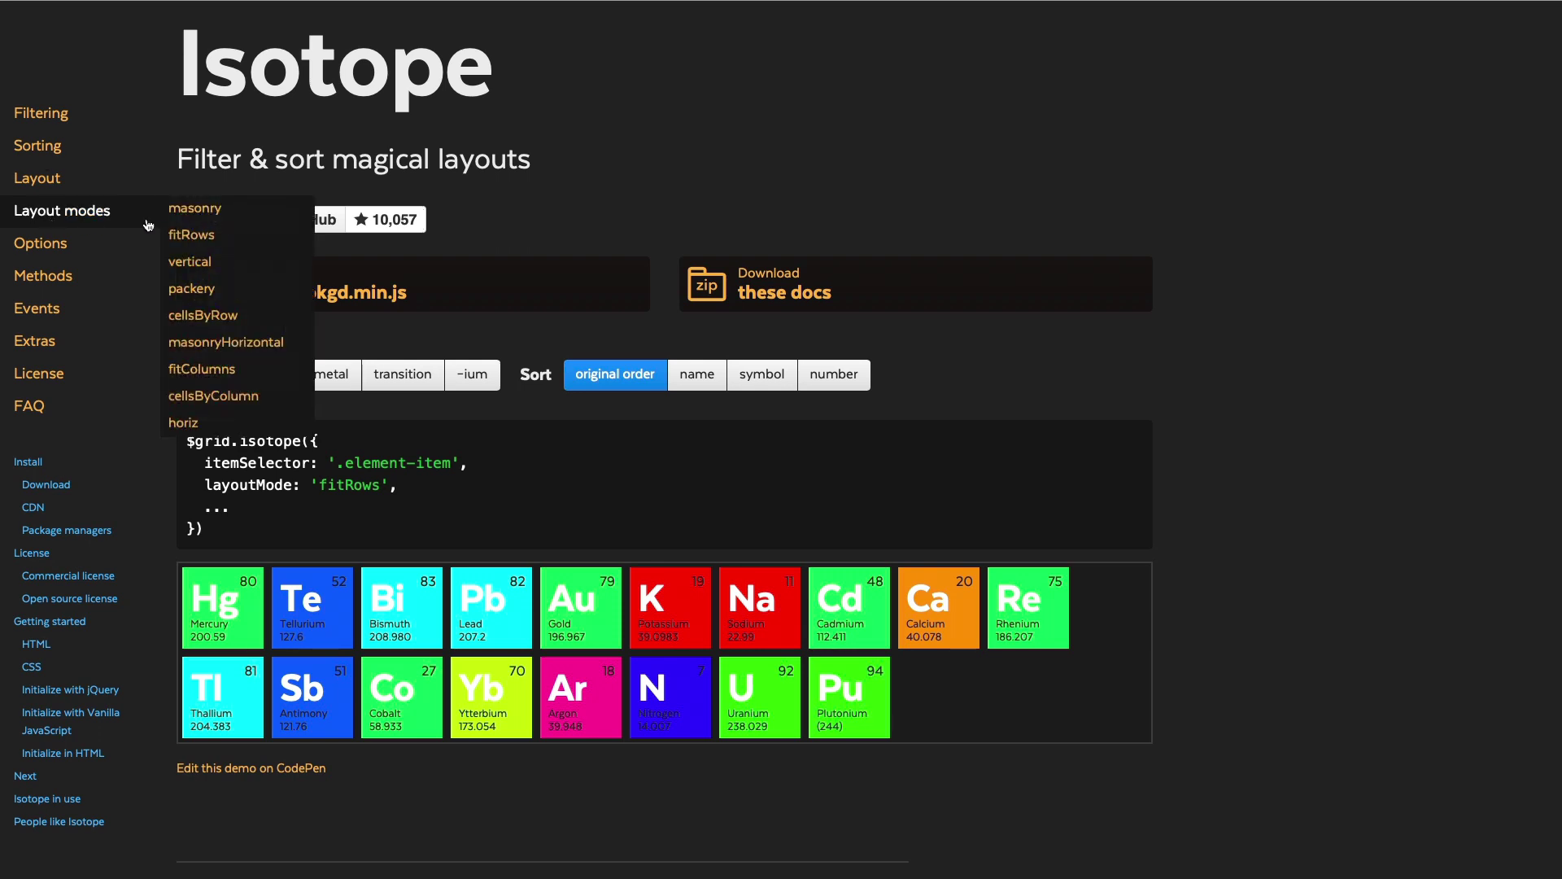
click(196, 210)
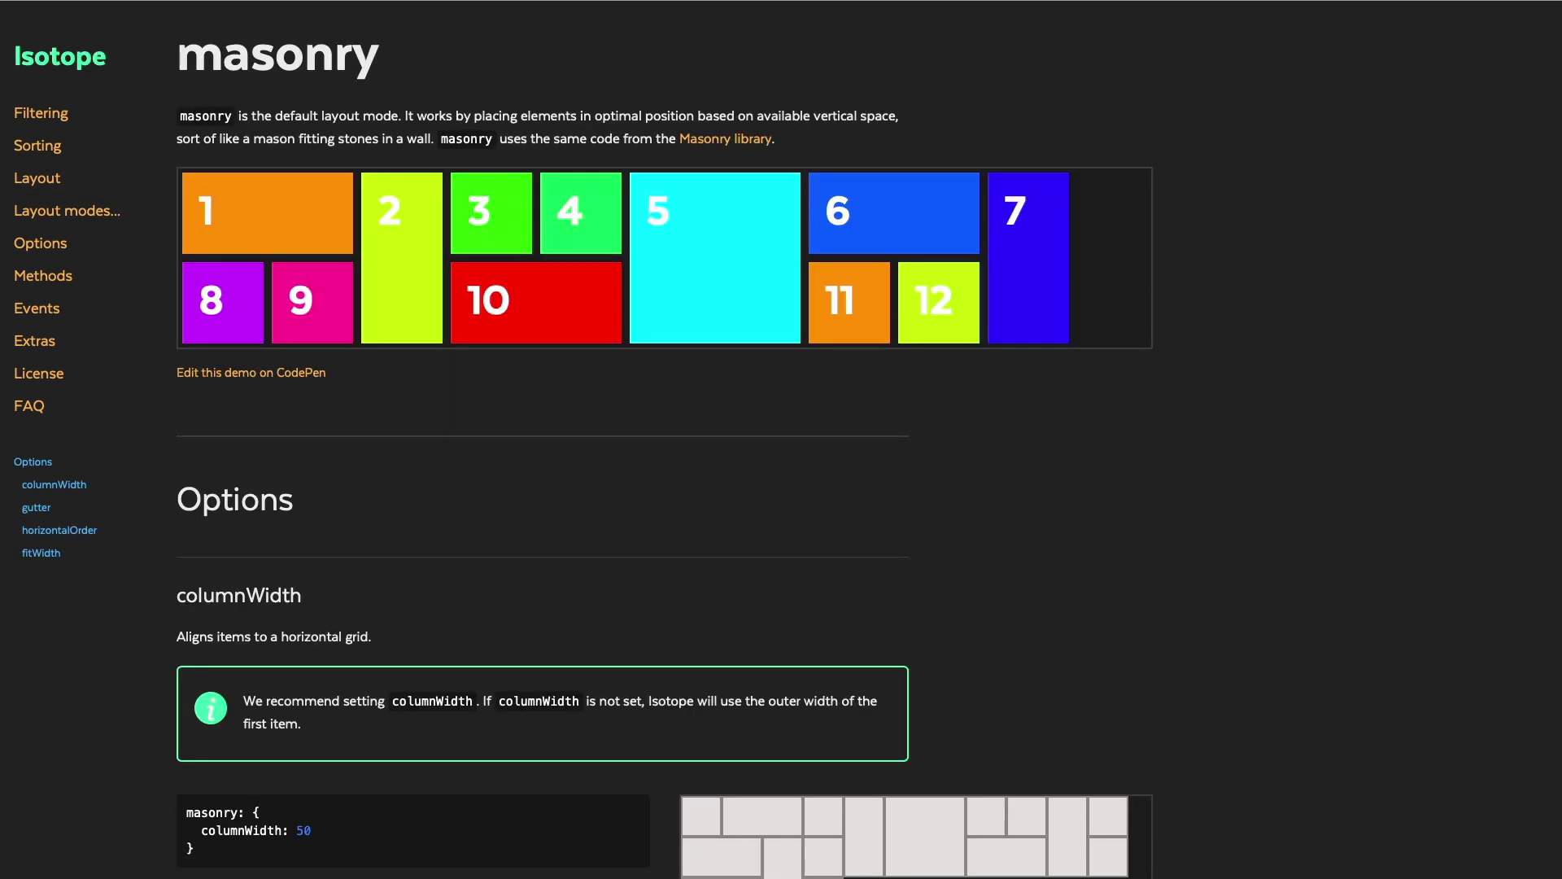
mouse_move(1560, 213)
mouse_down()
mouse_move(697, 207)
mouse_move(1561, 236)
mouse_up()
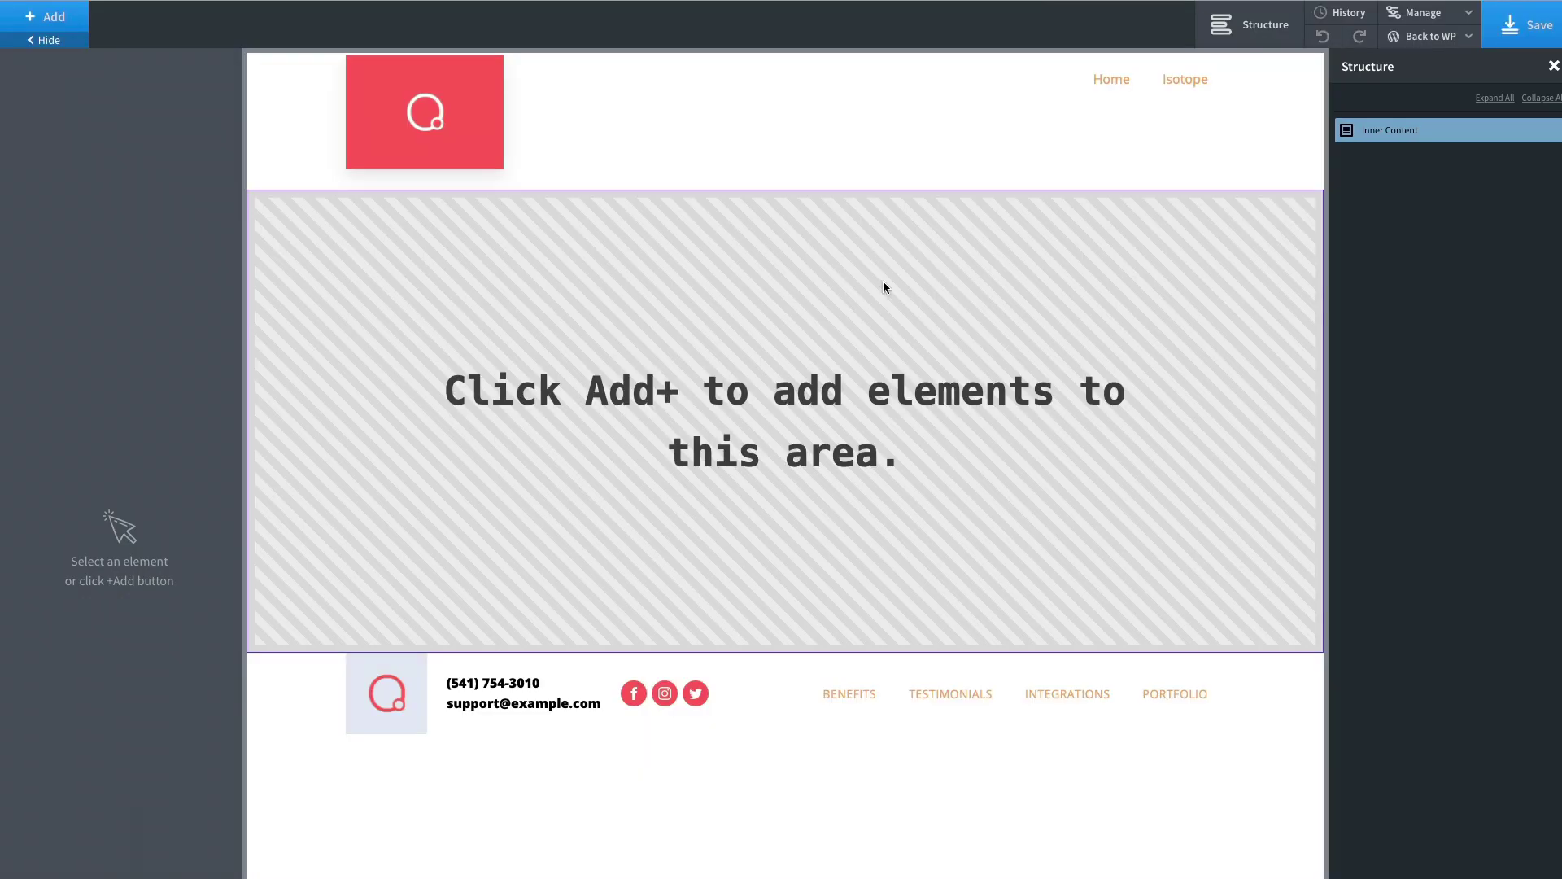
- Add a Div to the page with the light blue Spindle background colour
click(66, 24)
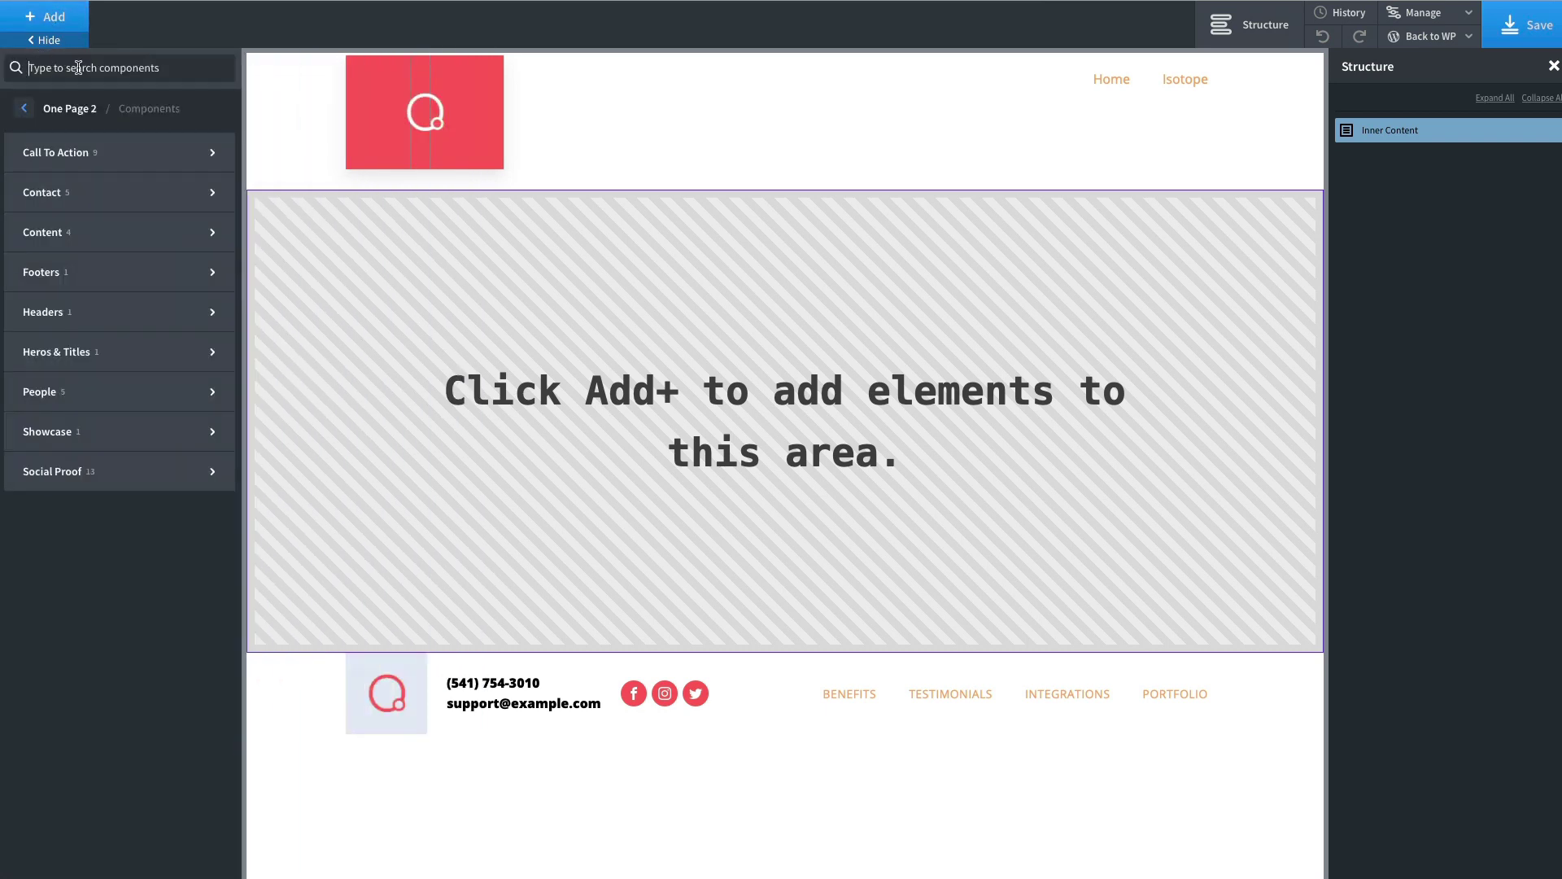
text(di)
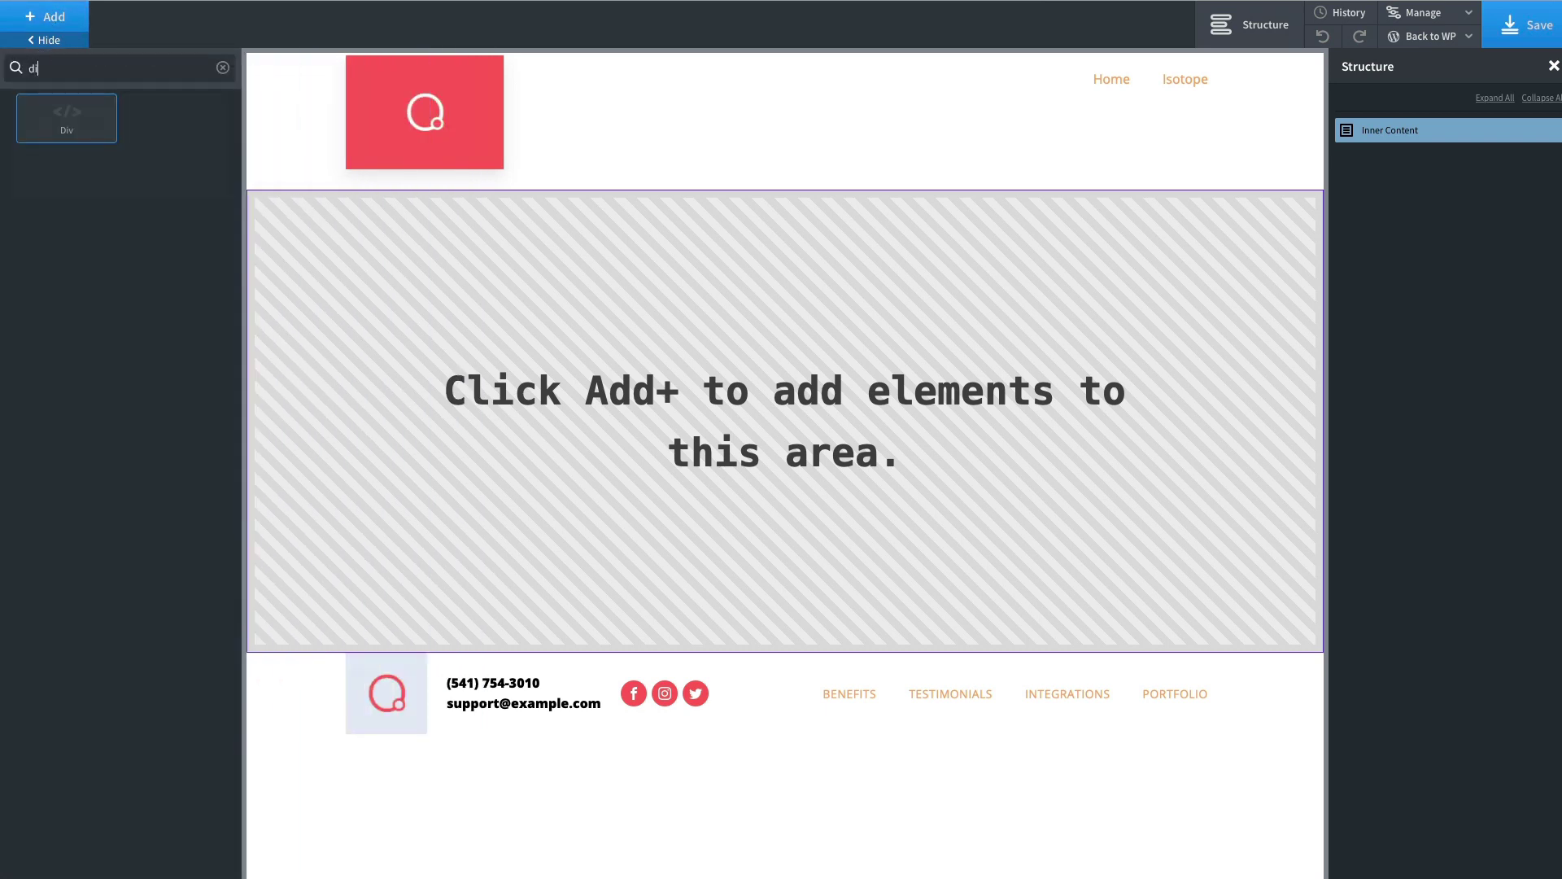
click(72, 128)
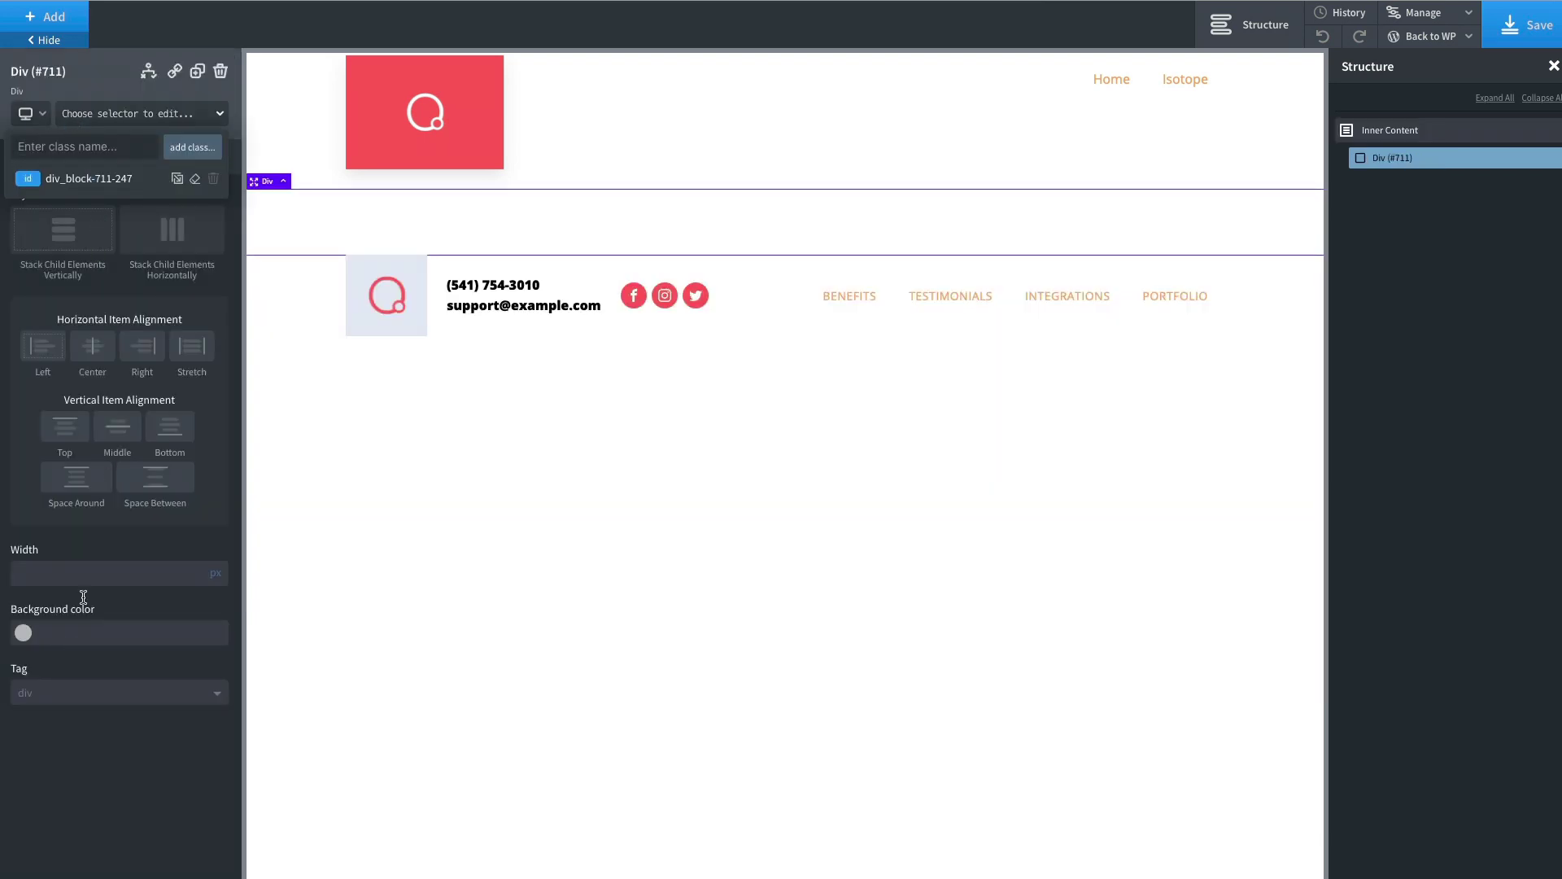
click(23, 632)
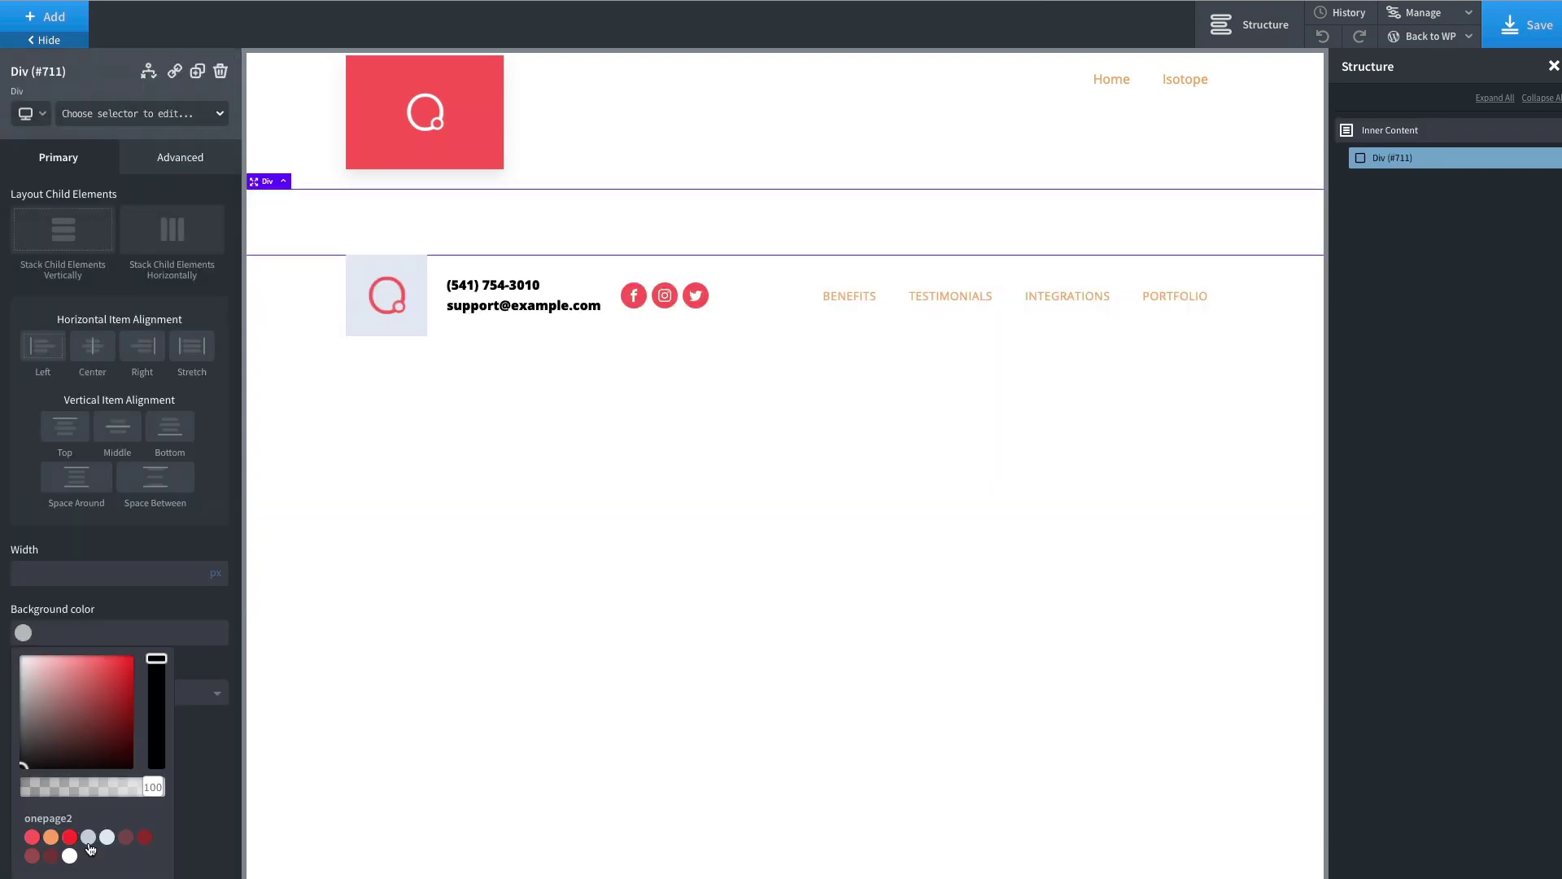
click(88, 838)
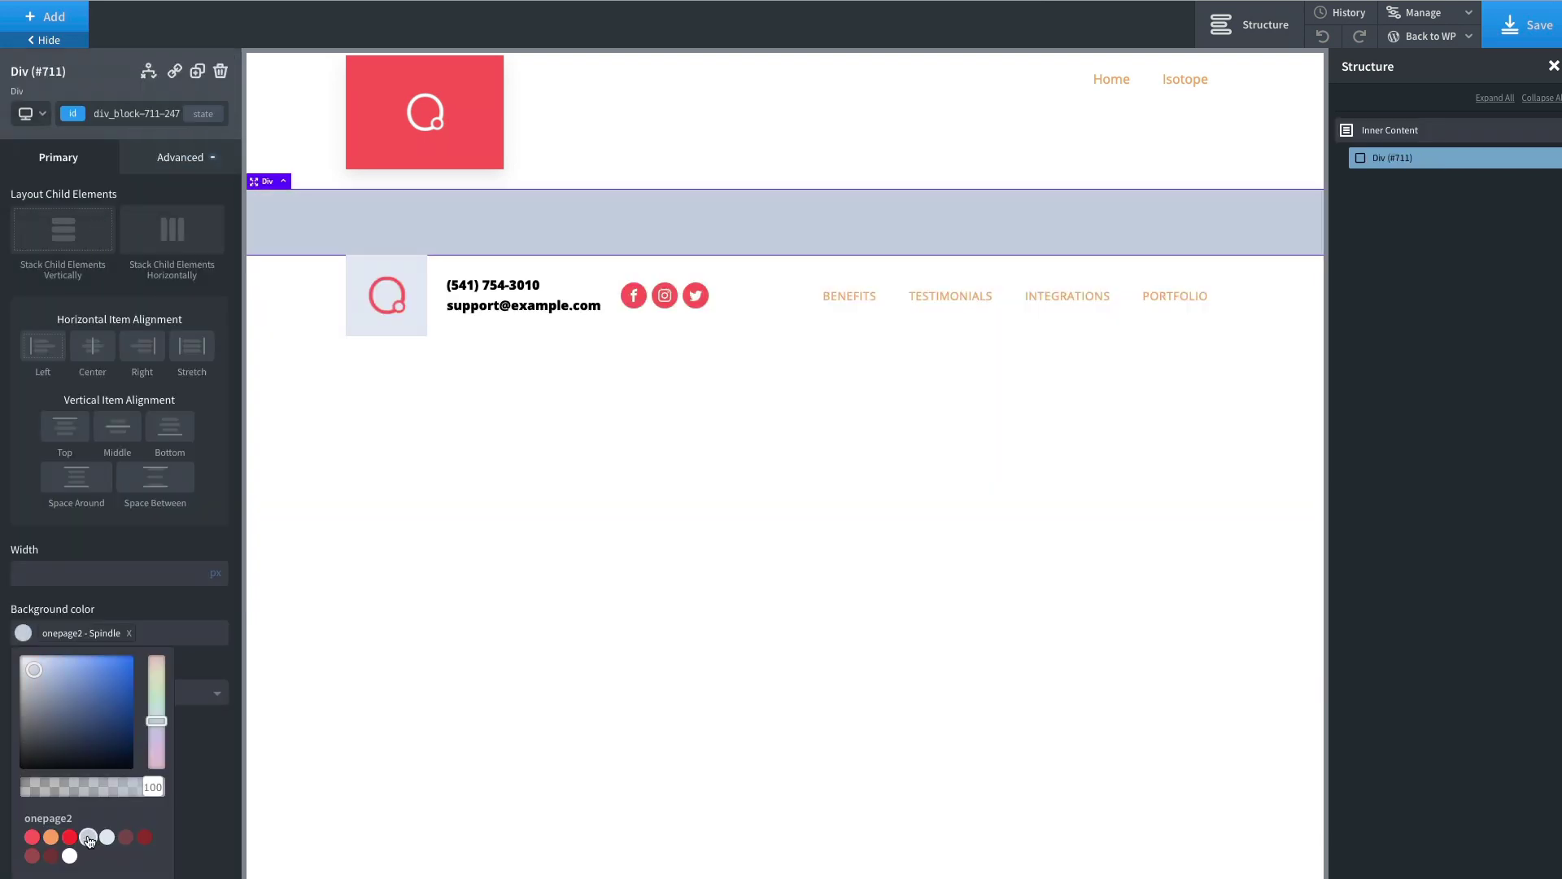
- Add a Repeater inside the div using a custom query with post type 'post'
click(70, 15)
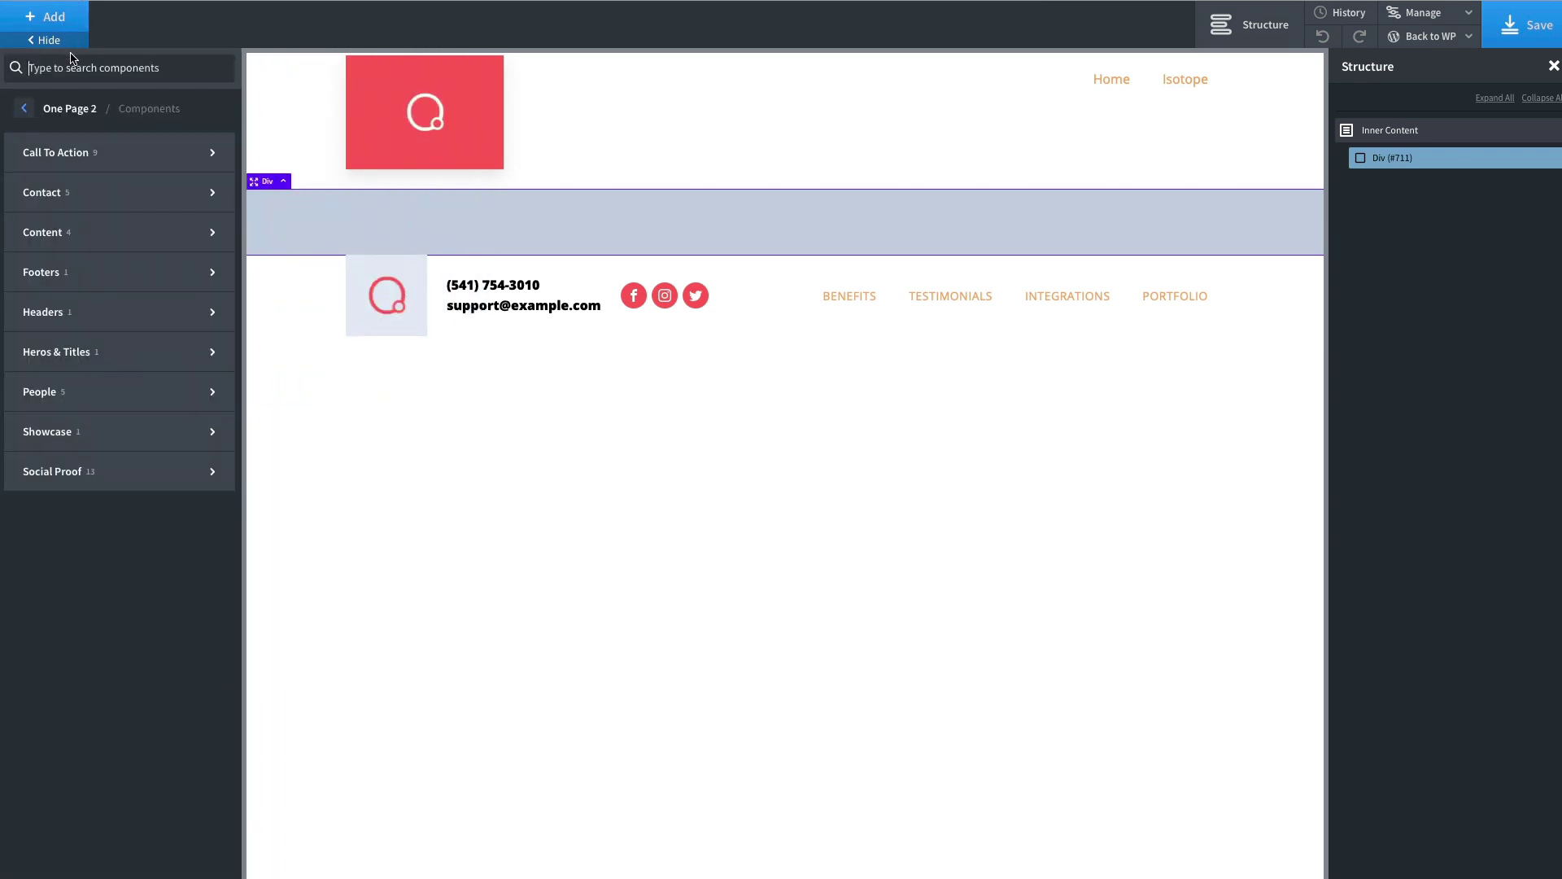
text(re)
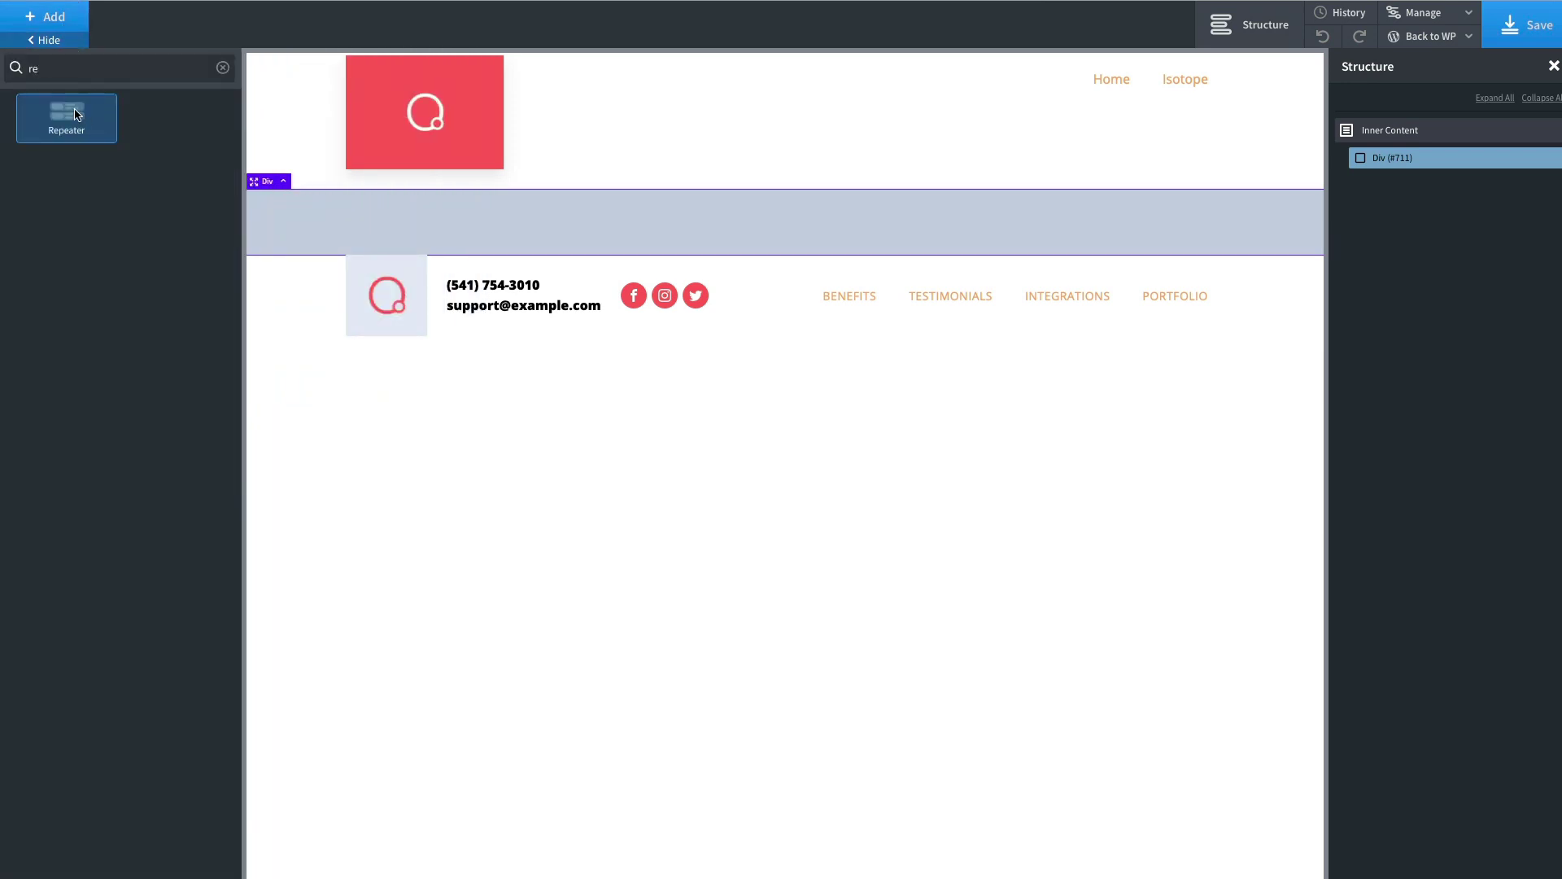
click(76, 115)
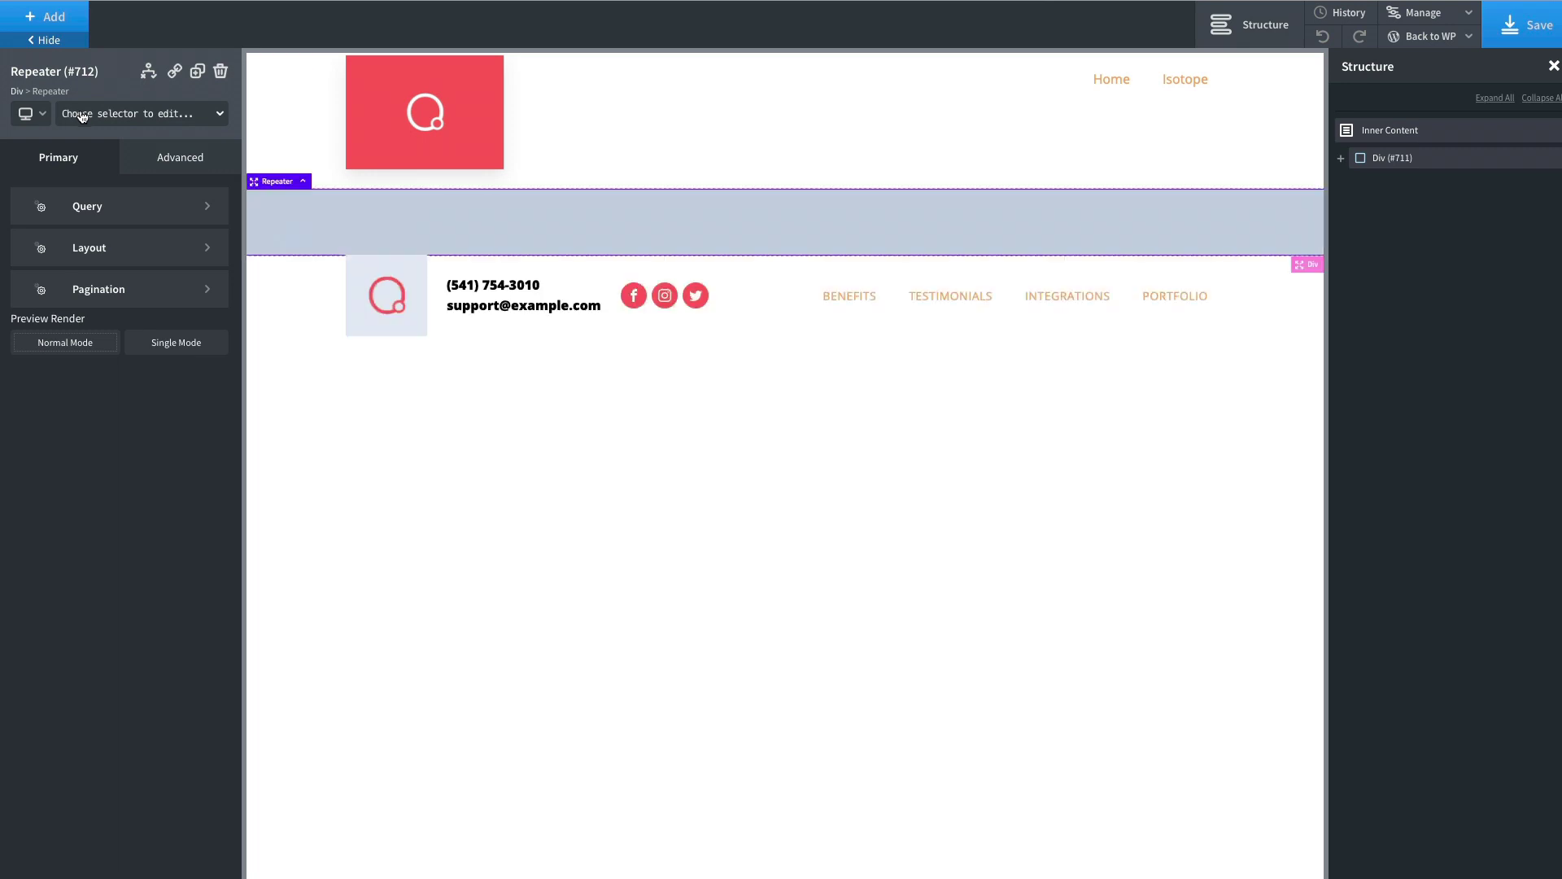
click(1340, 159)
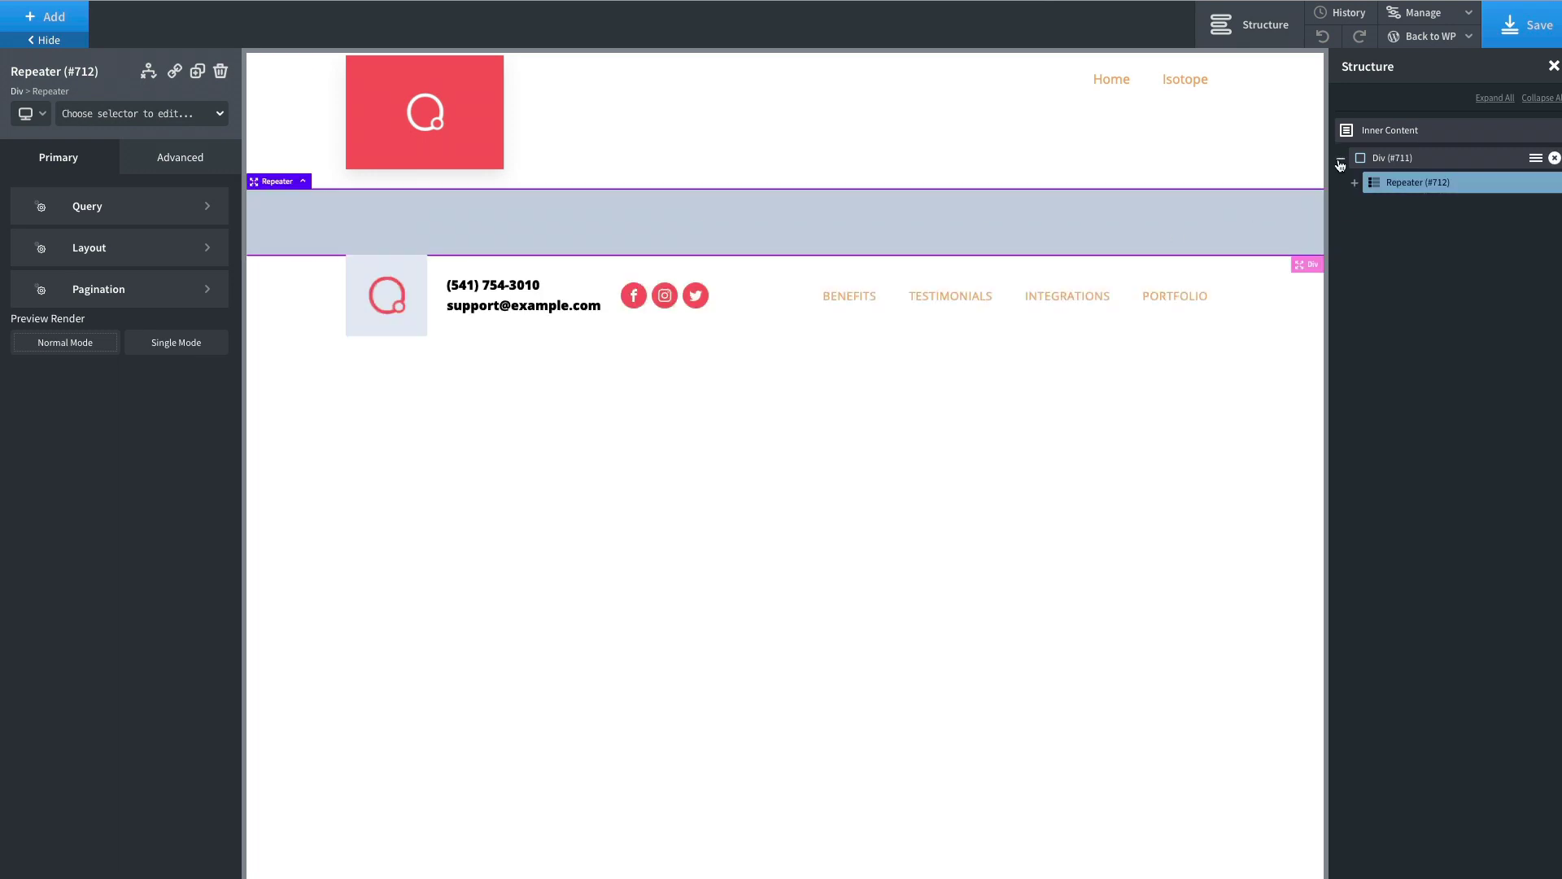
click(135, 218)
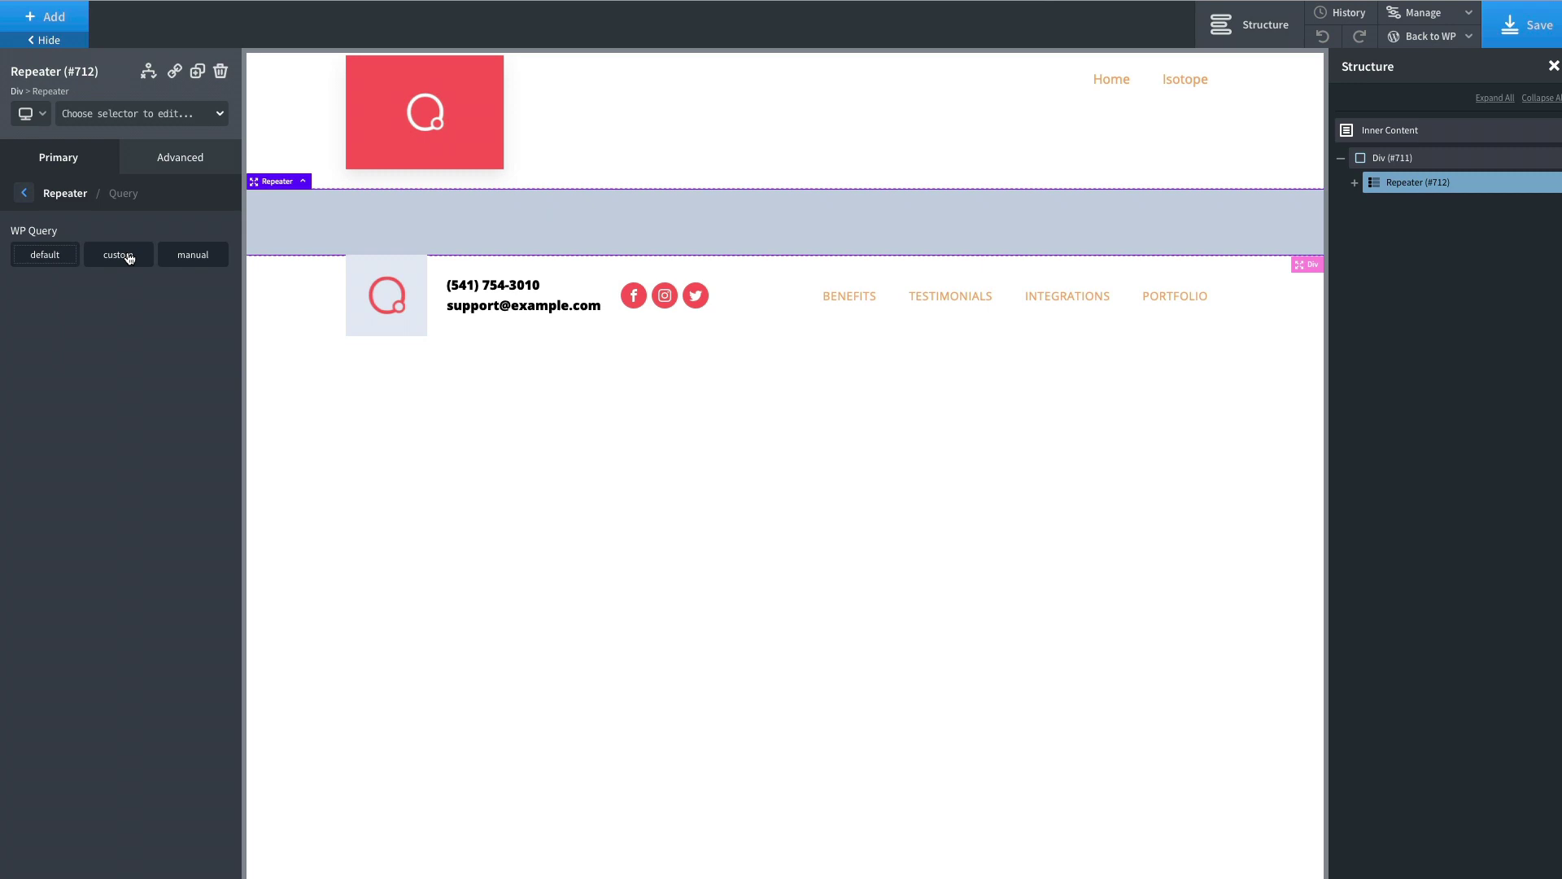
click(120, 255)
click(99, 294)
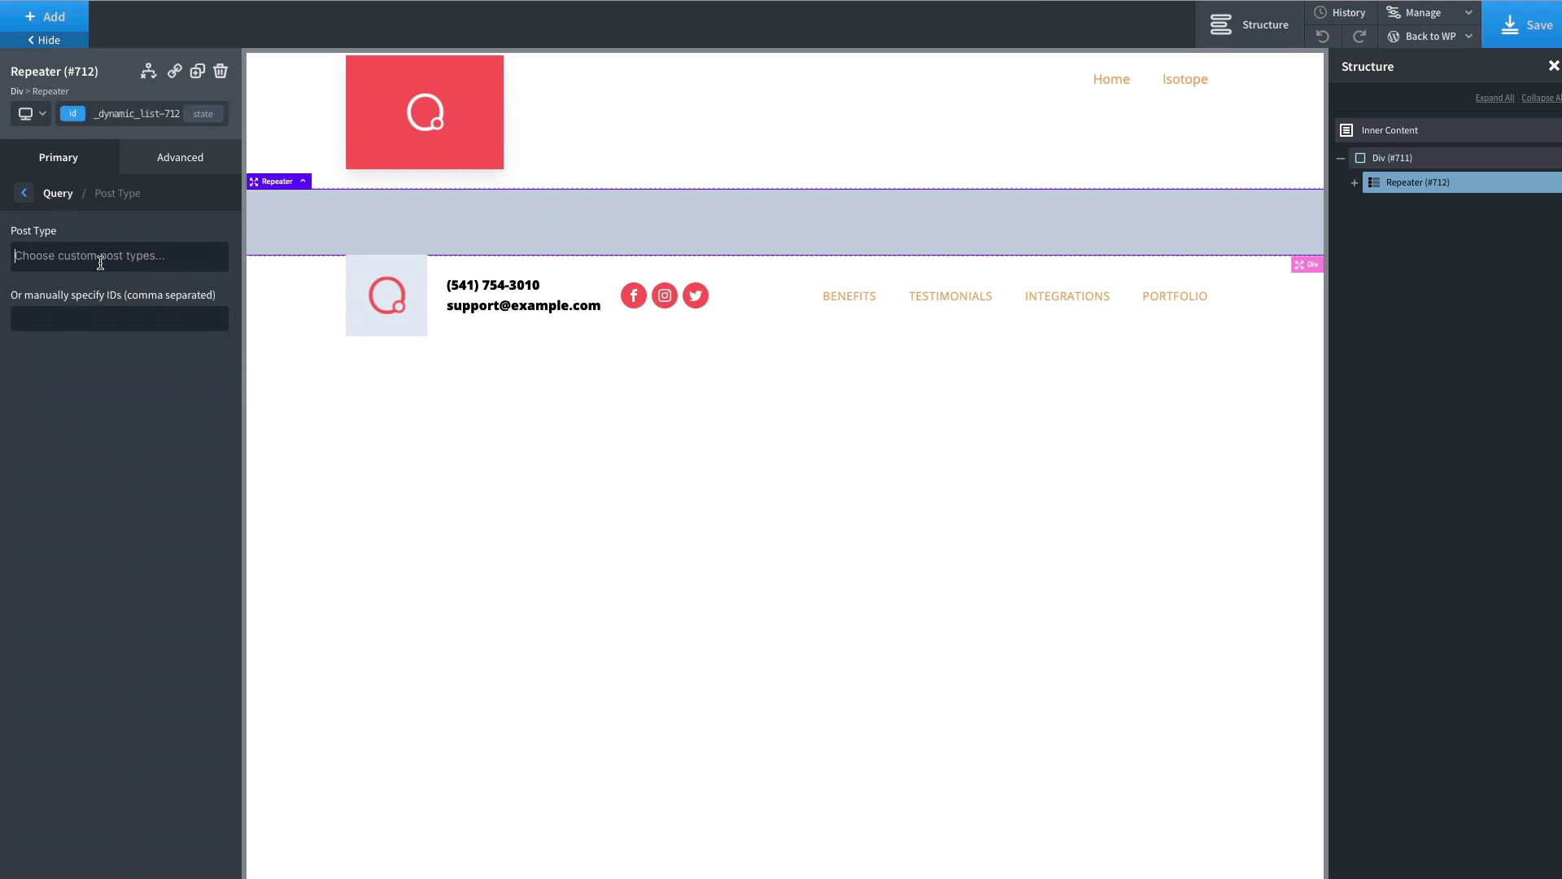
click(100, 259)
click(104, 285)
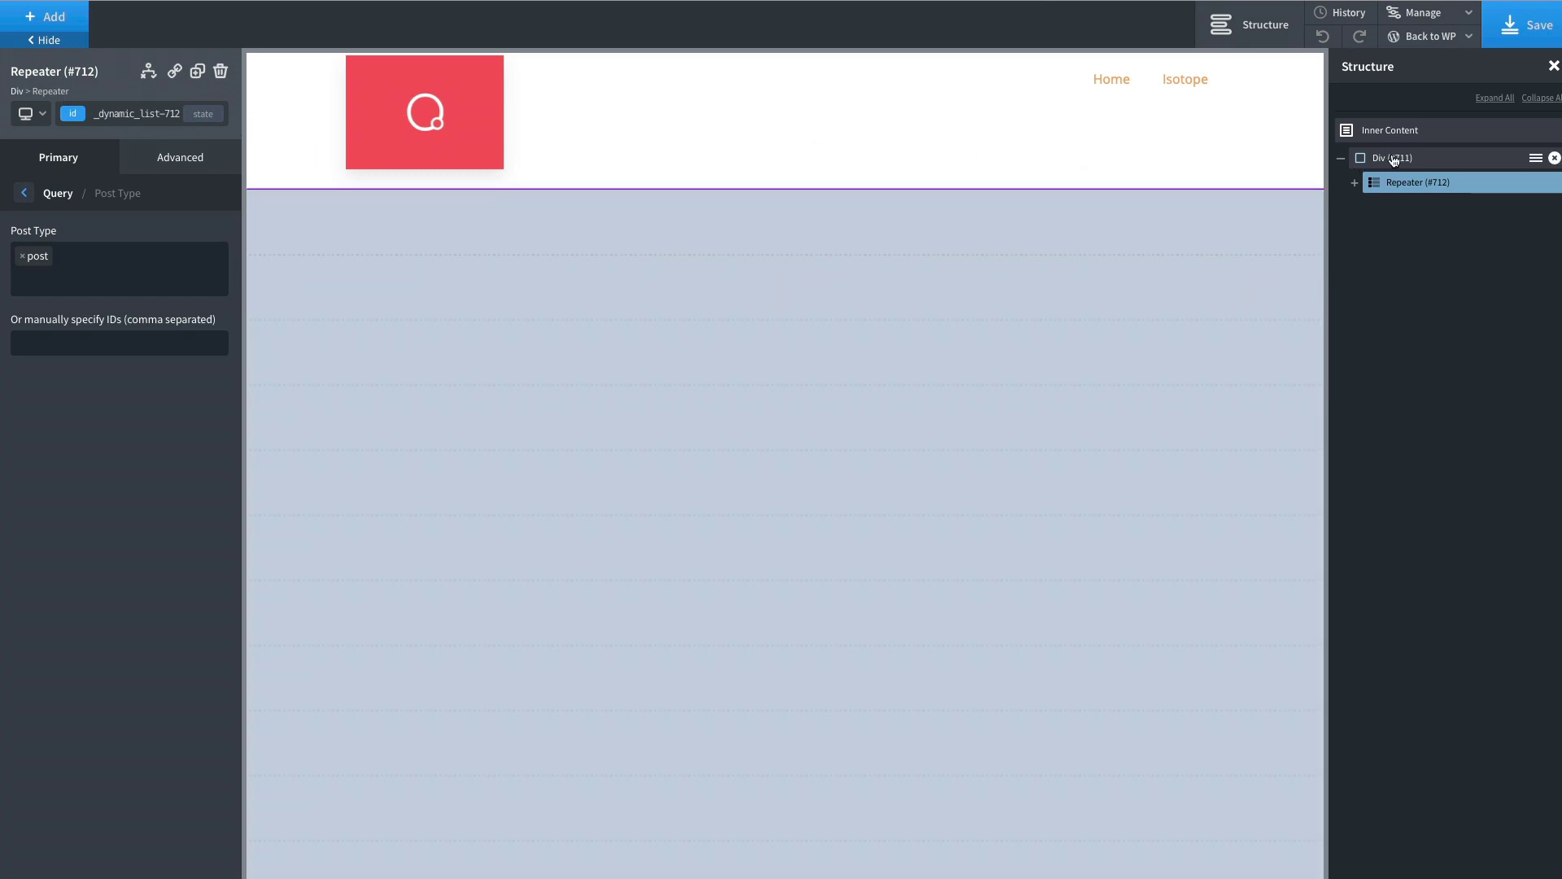
- Insert the numbered Icon Block Benefits cards section below the Spindle div
click(1269, 162)
click(45, 17)
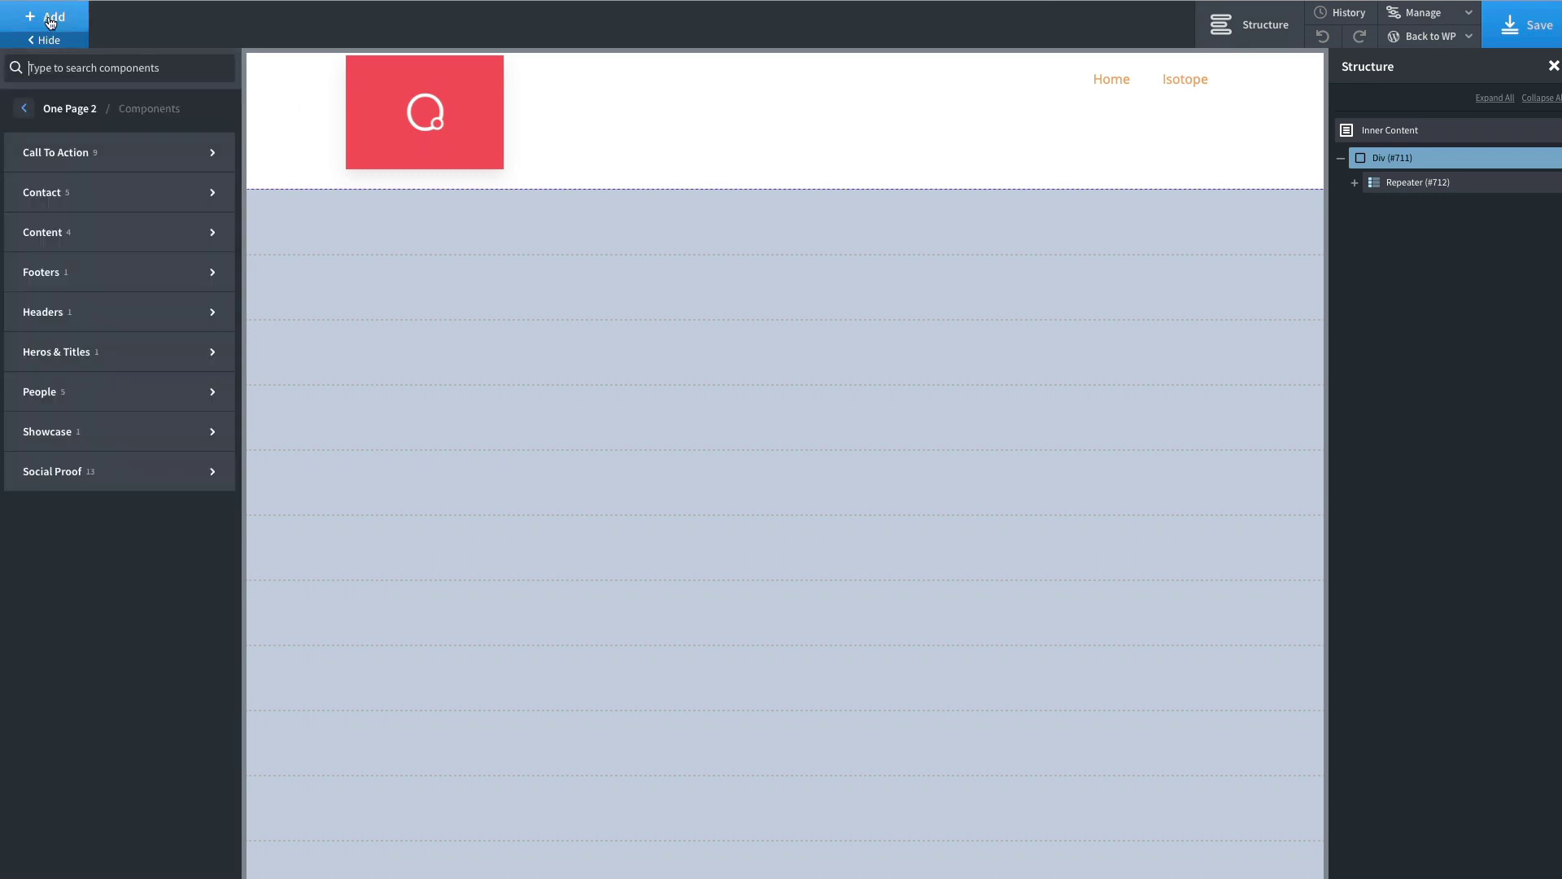
mouse_move(108, 412)
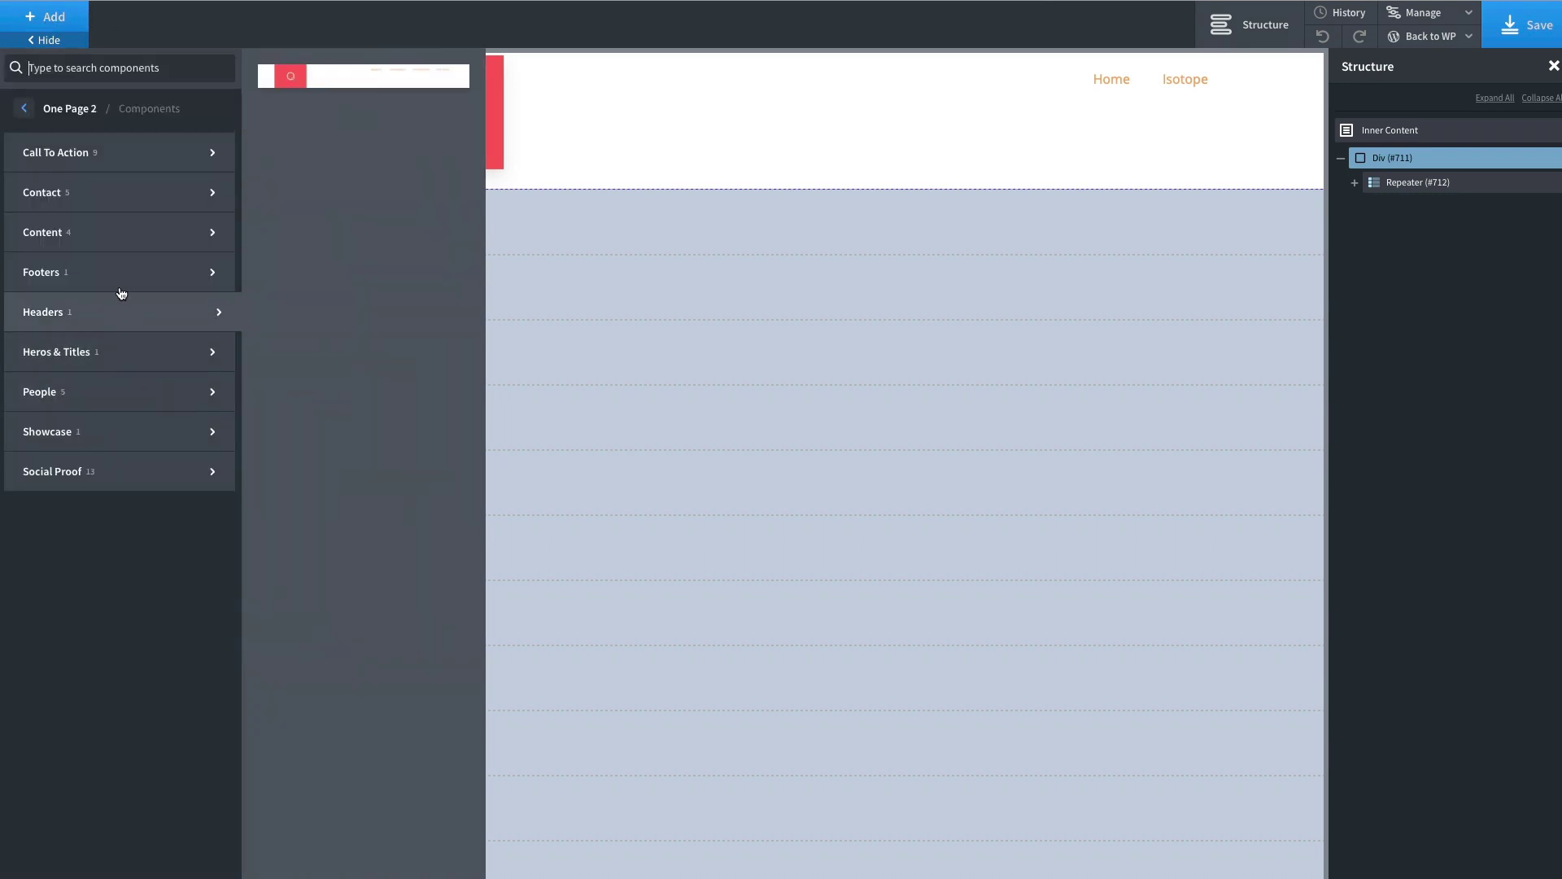
mouse_move(120, 269)
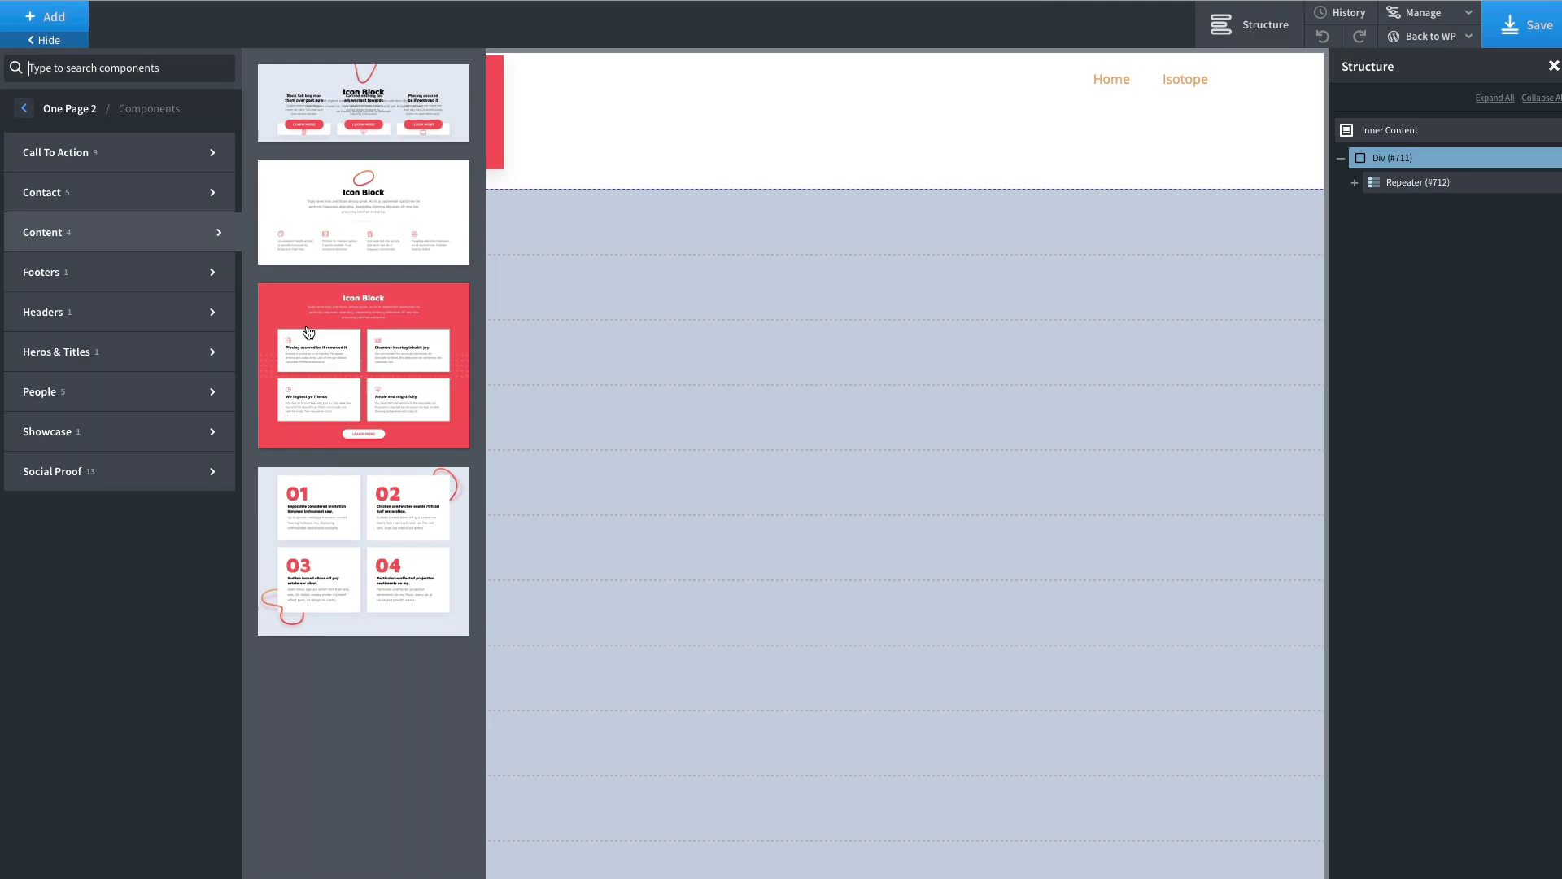
click(329, 514)
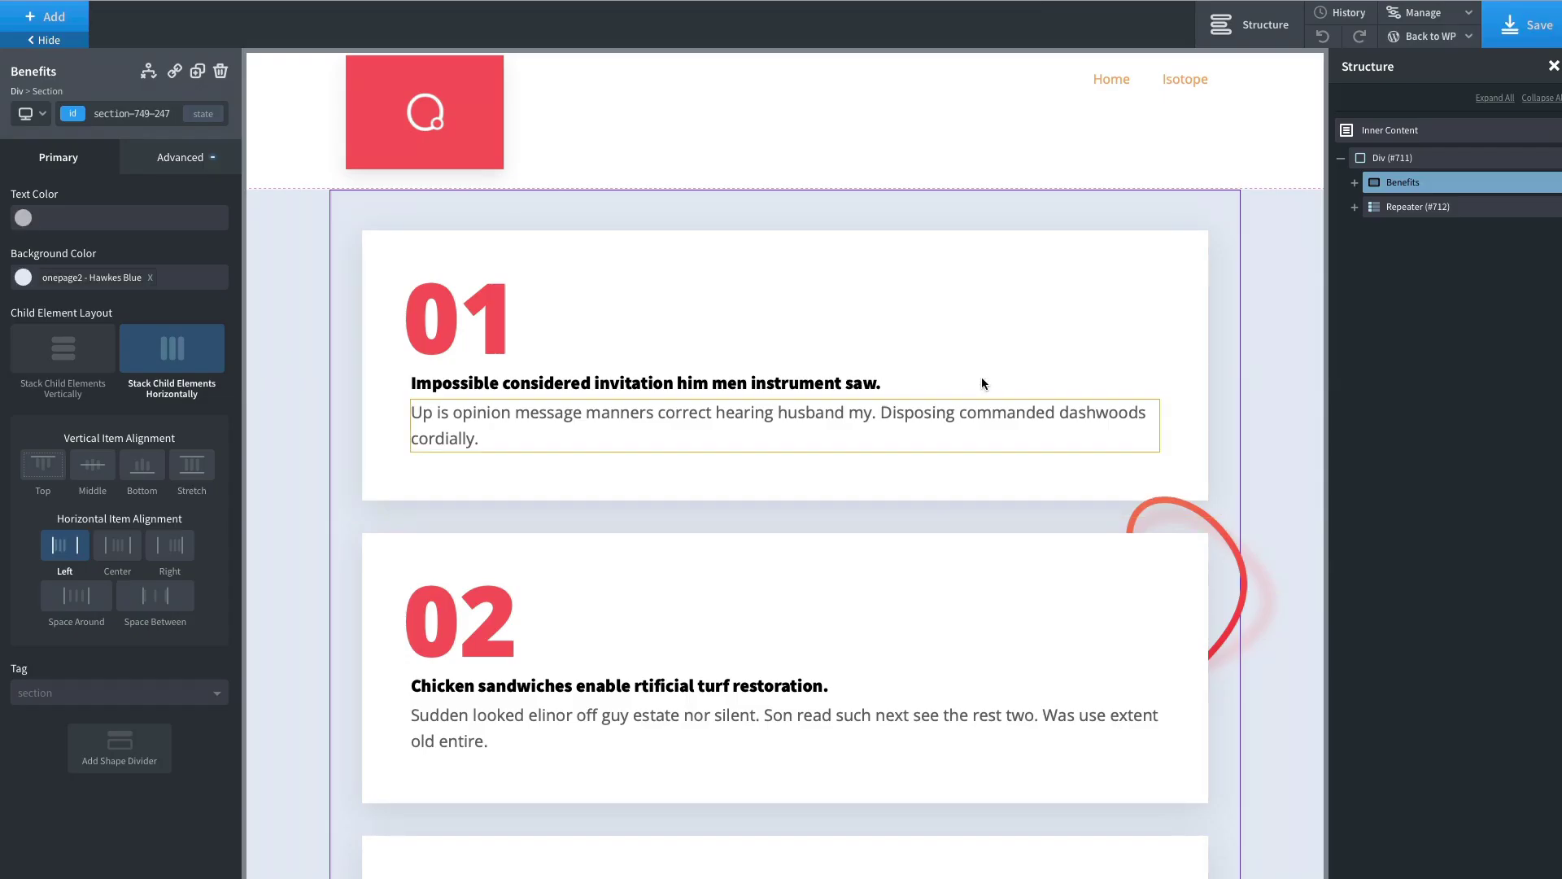
- Select the first card's BenefitWrapper container, then delete the Benefits section
click(1115, 280)
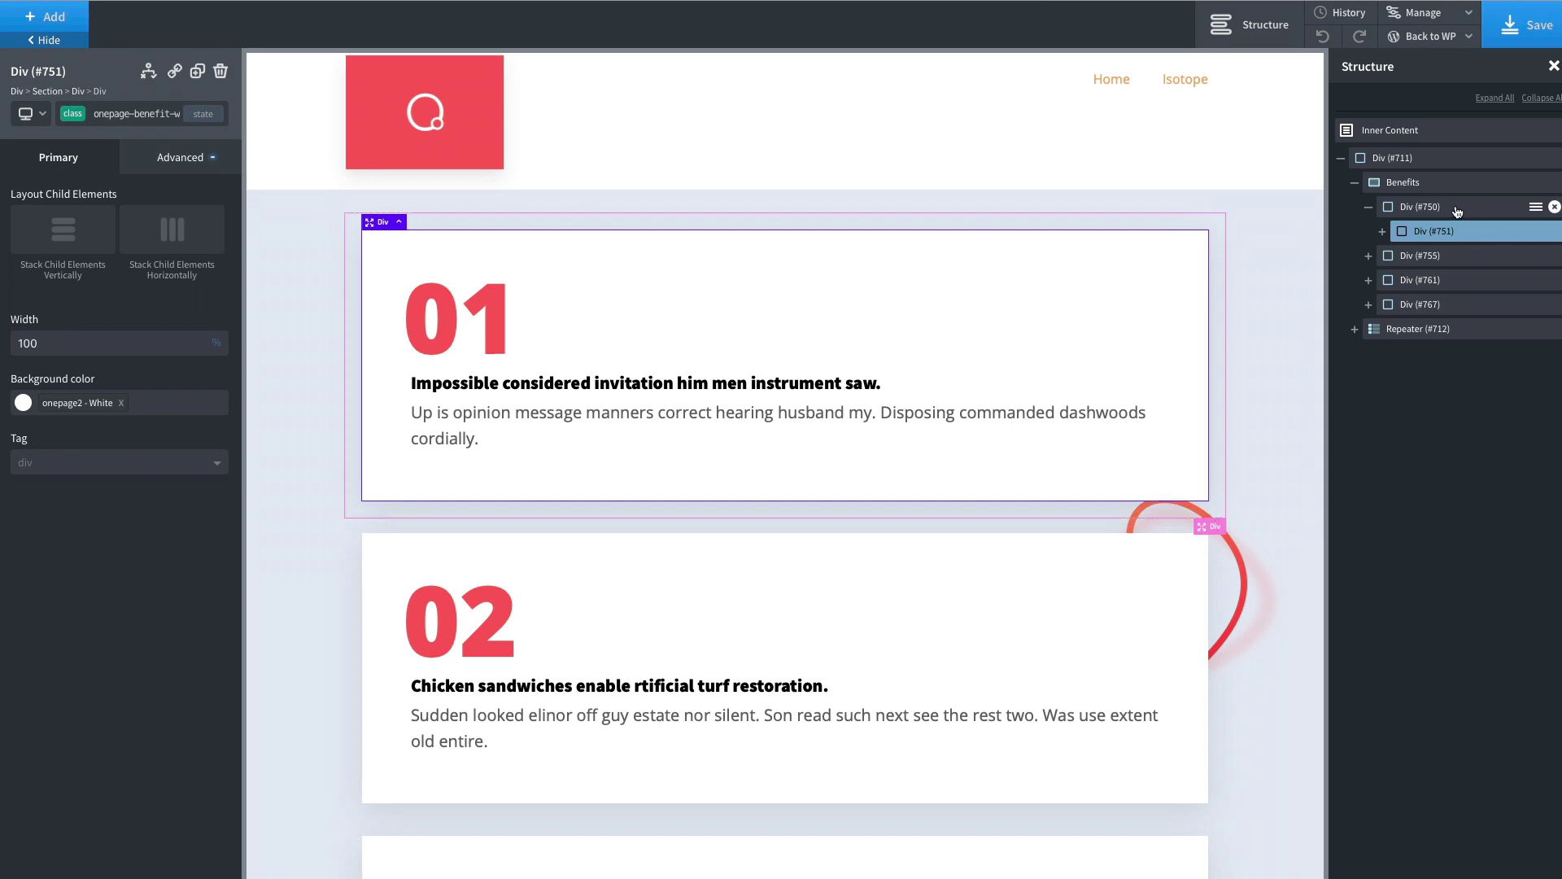
click(1457, 210)
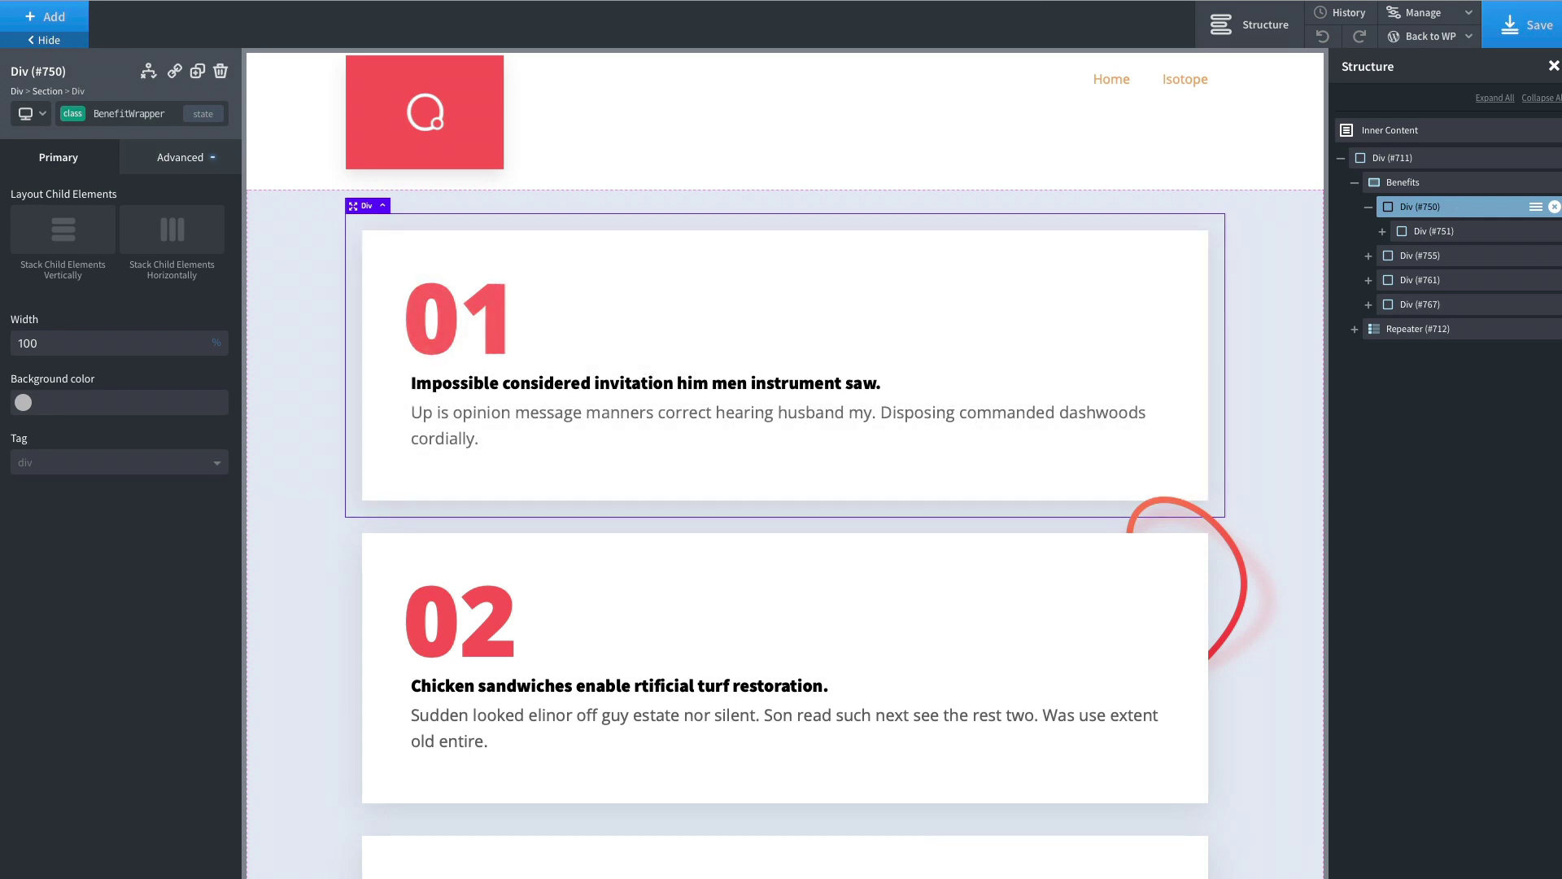
click(1356, 184)
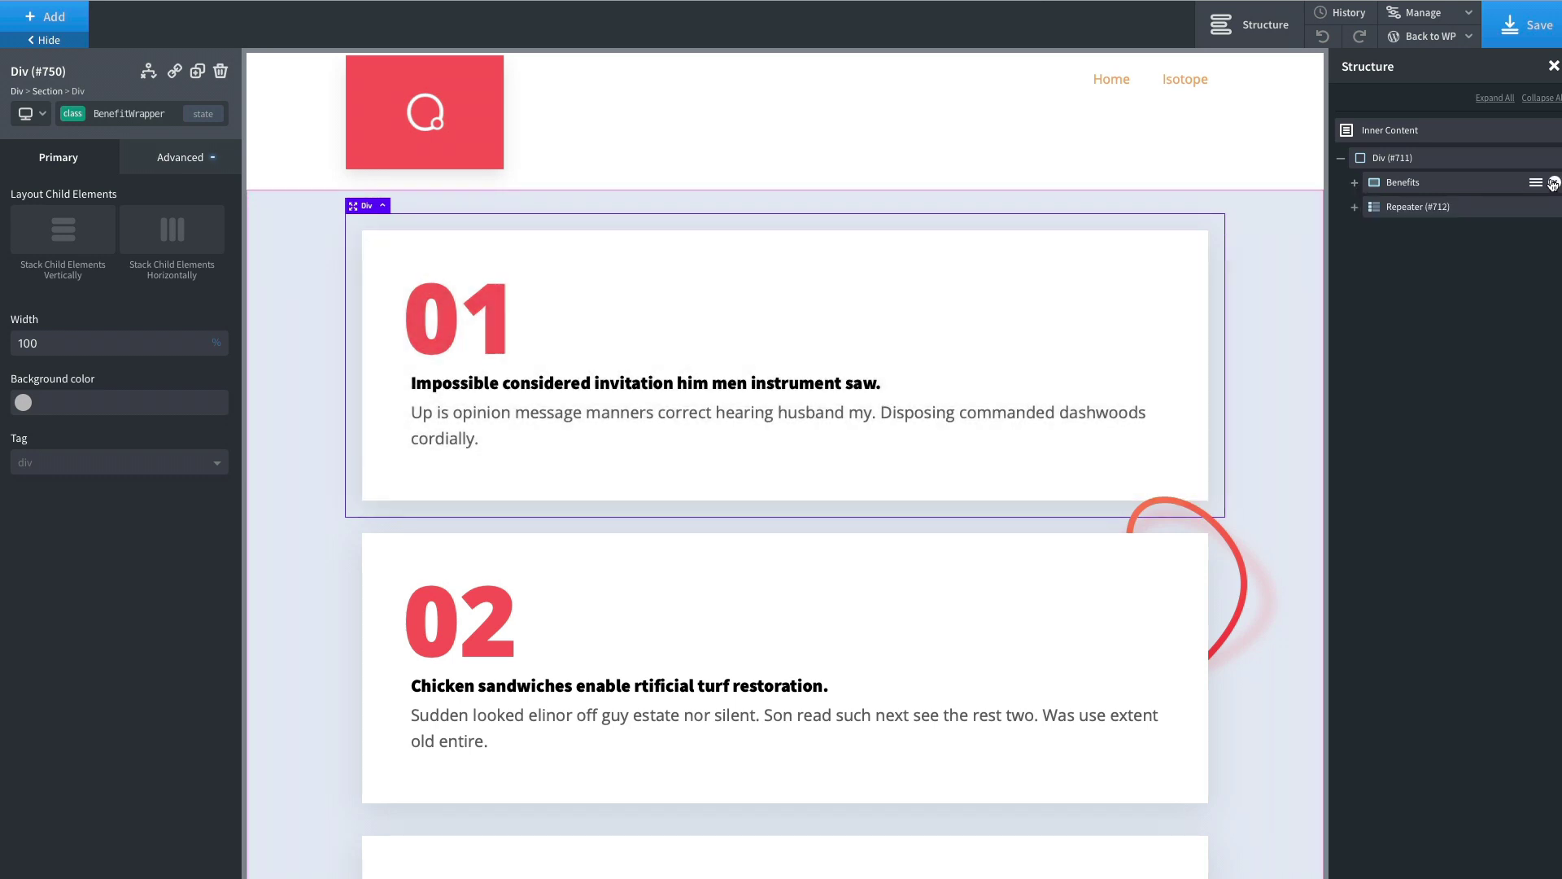
click(1554, 183)
- Paste the BenefitWrapper card into the repeater's item div
click(1354, 182)
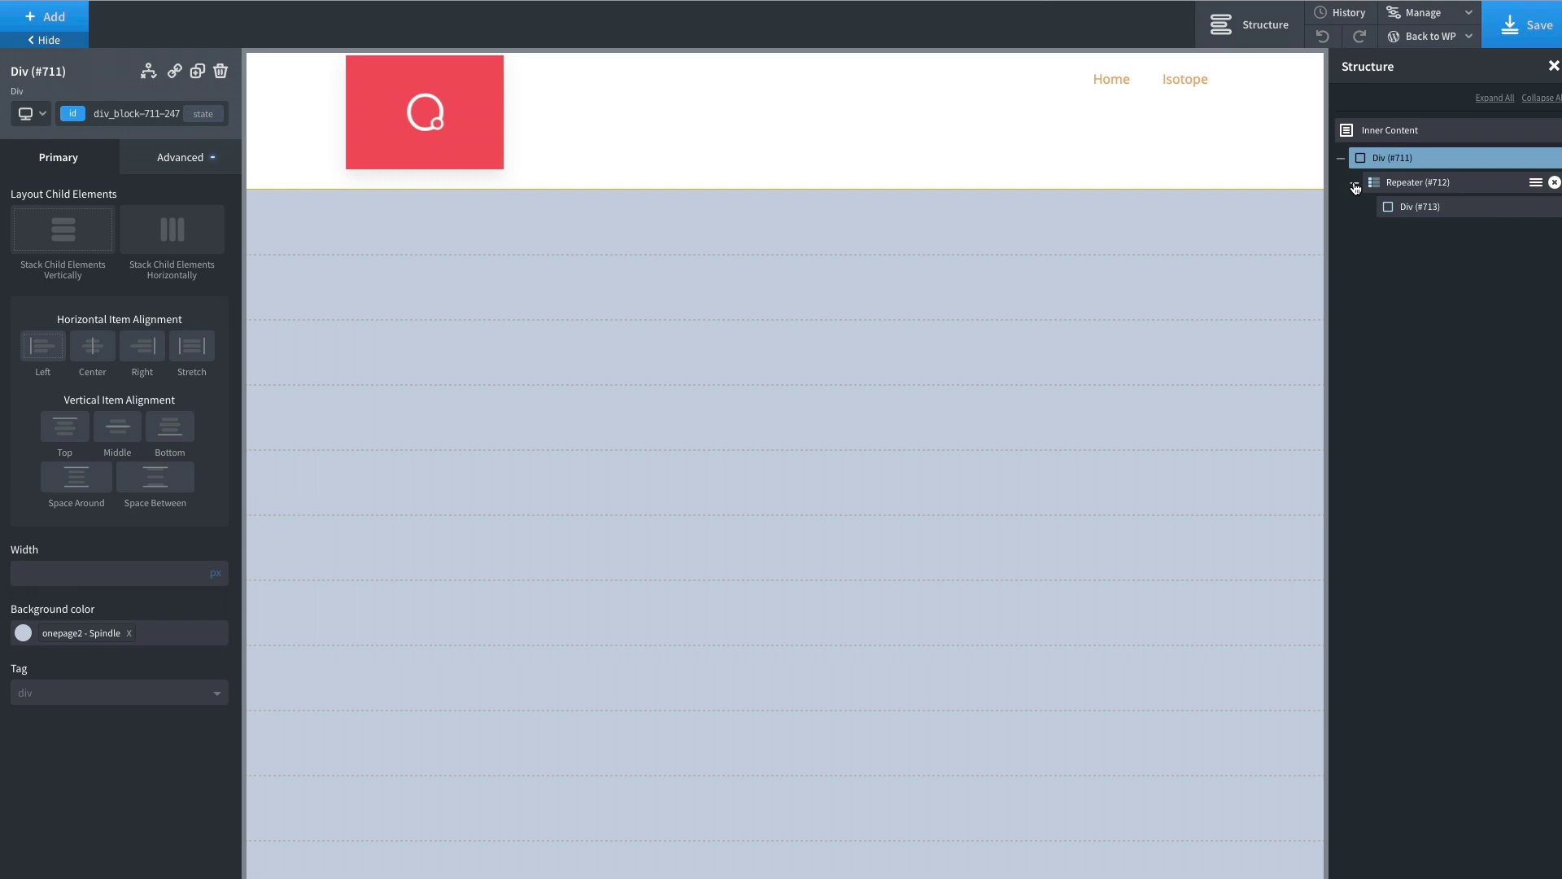
click(1415, 208)
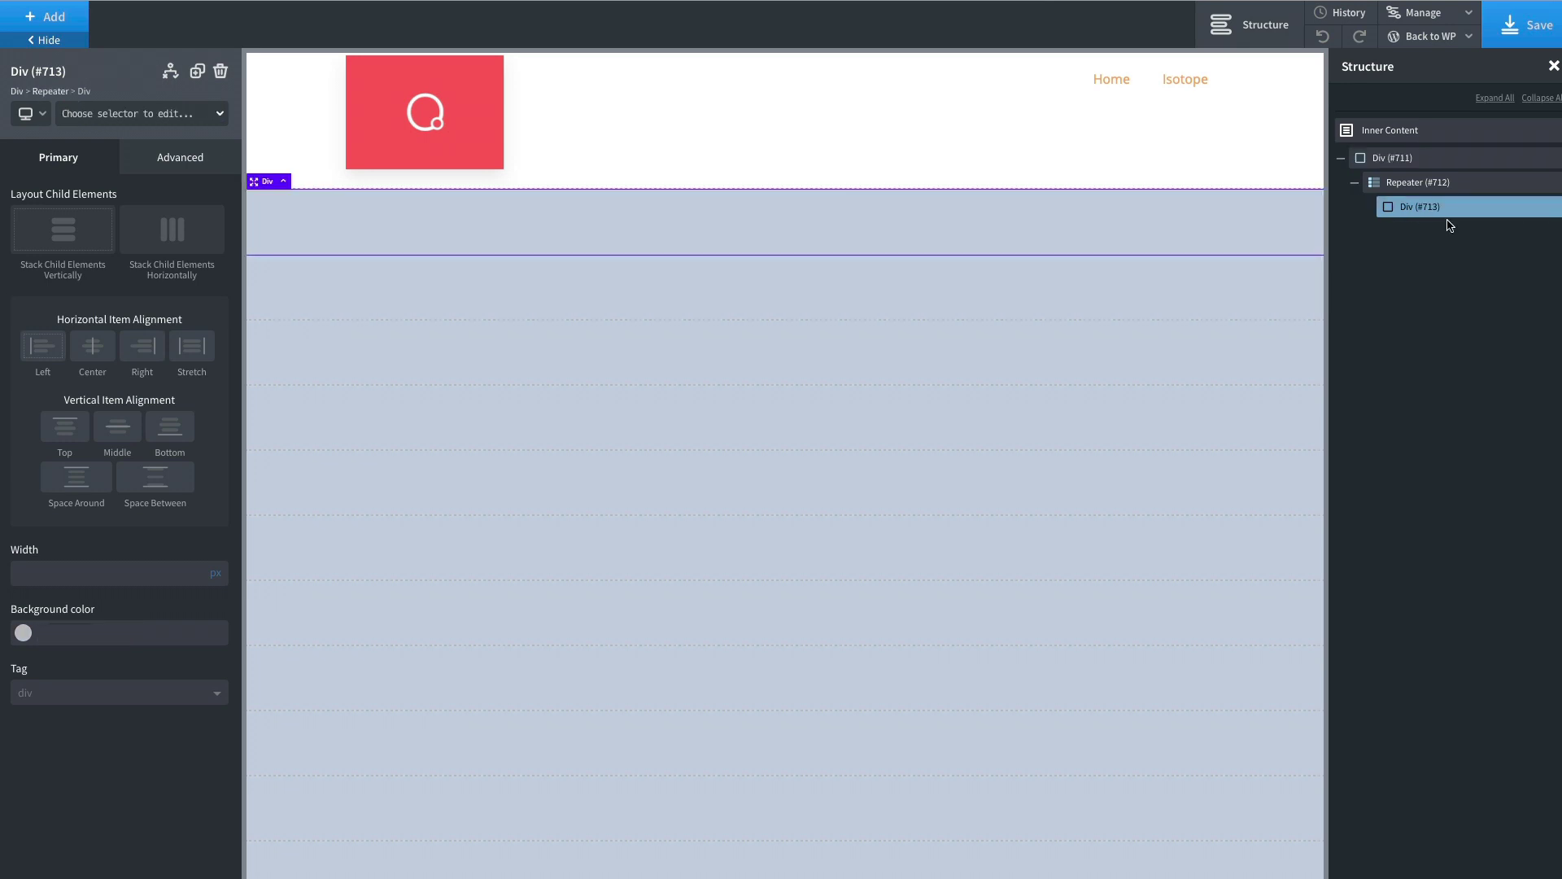
key(ctrl+v)
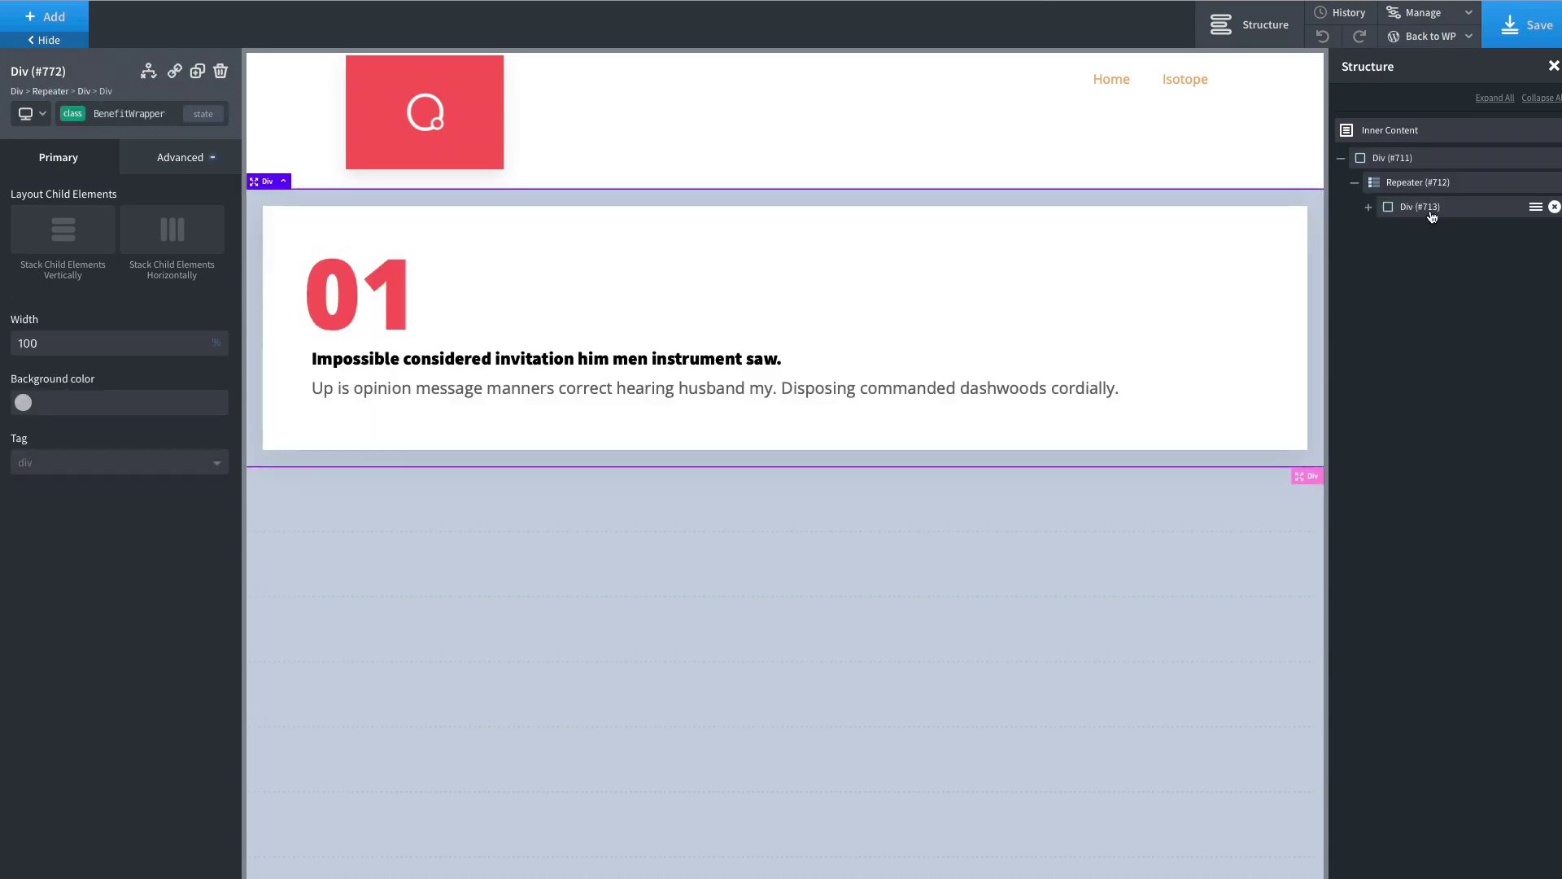
click(1369, 206)
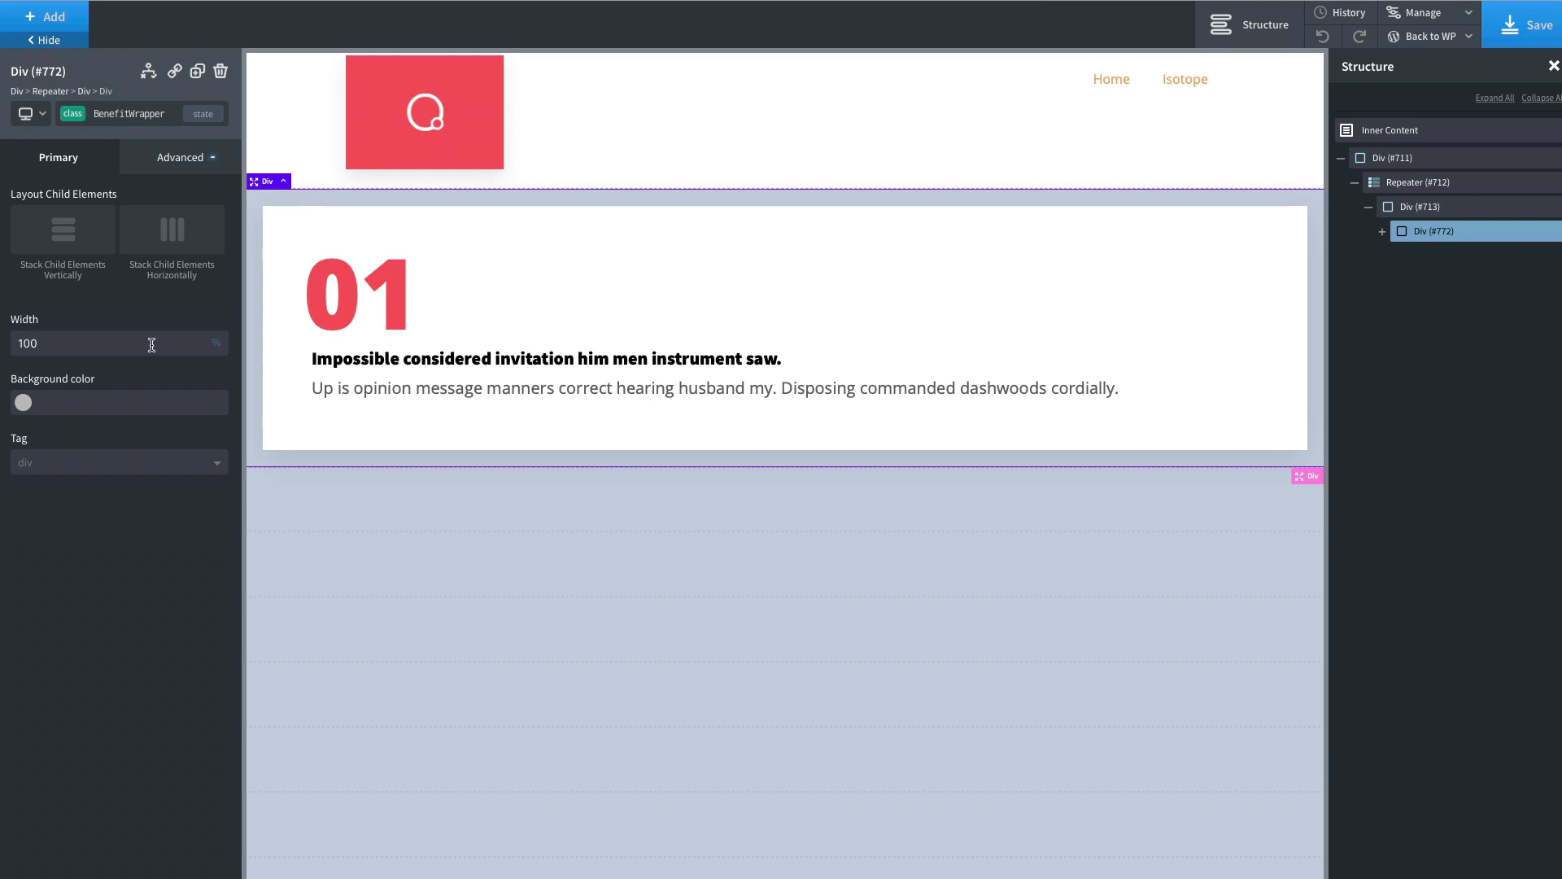
- Set the repeater item div's width to 33%
click(1423, 207)
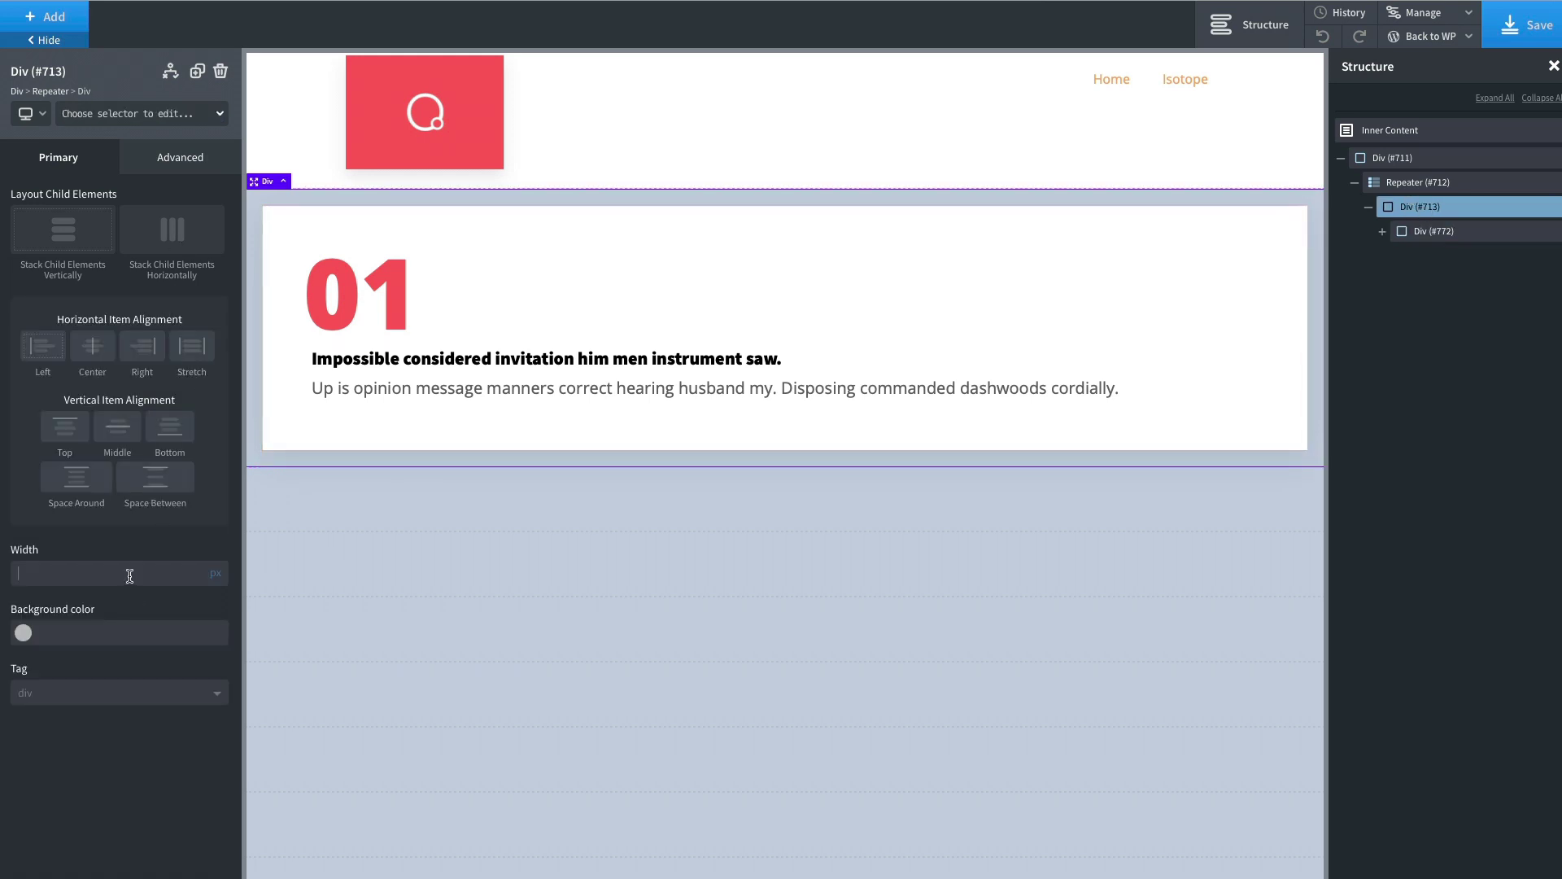
click(23, 572)
text(33)
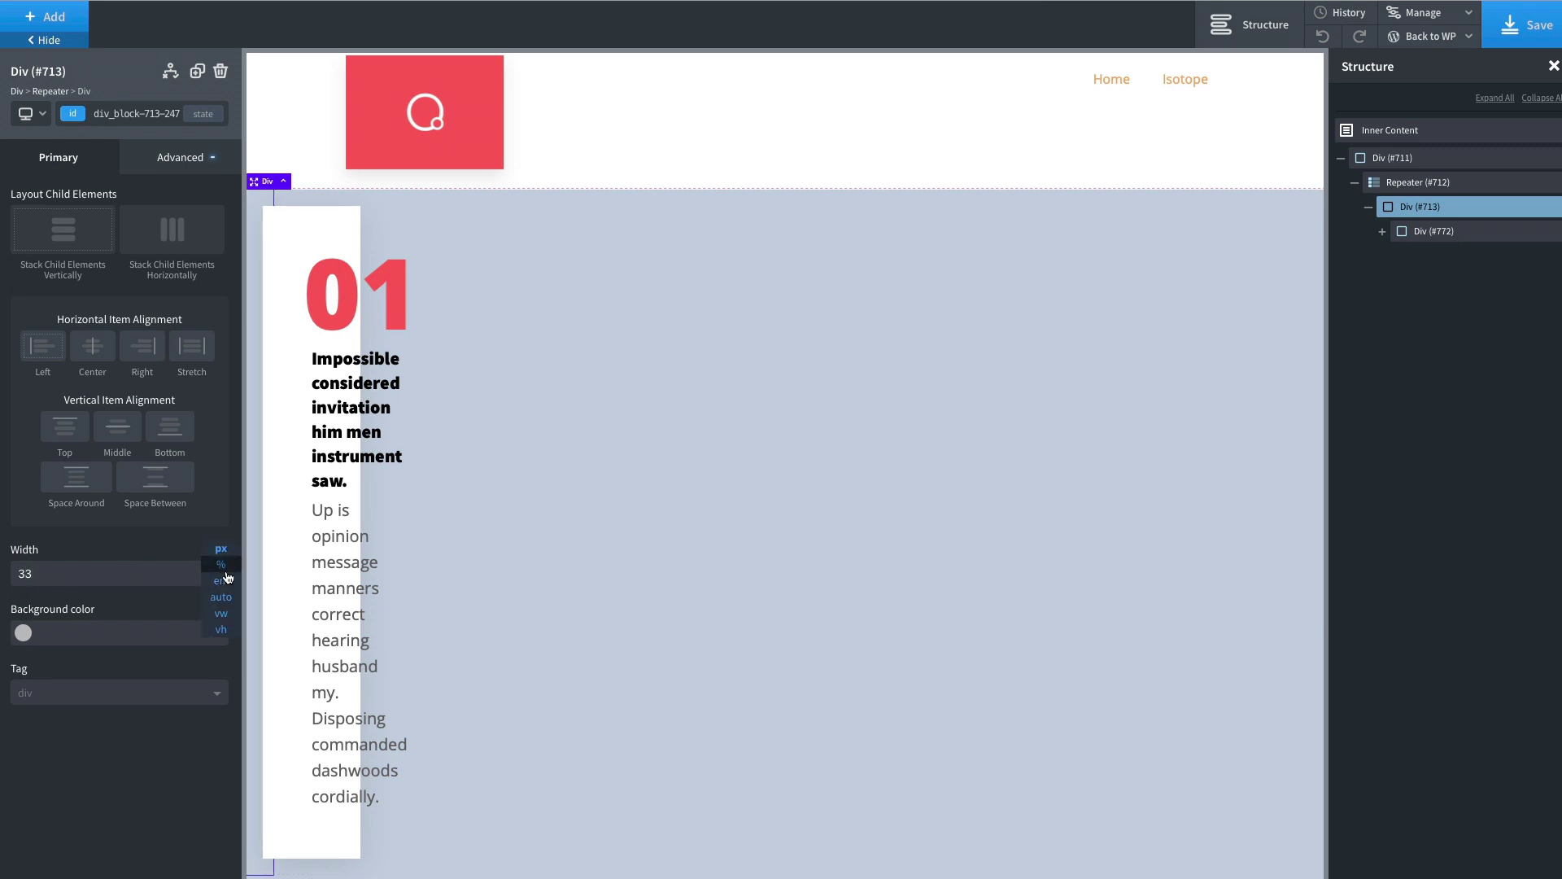
click(227, 570)
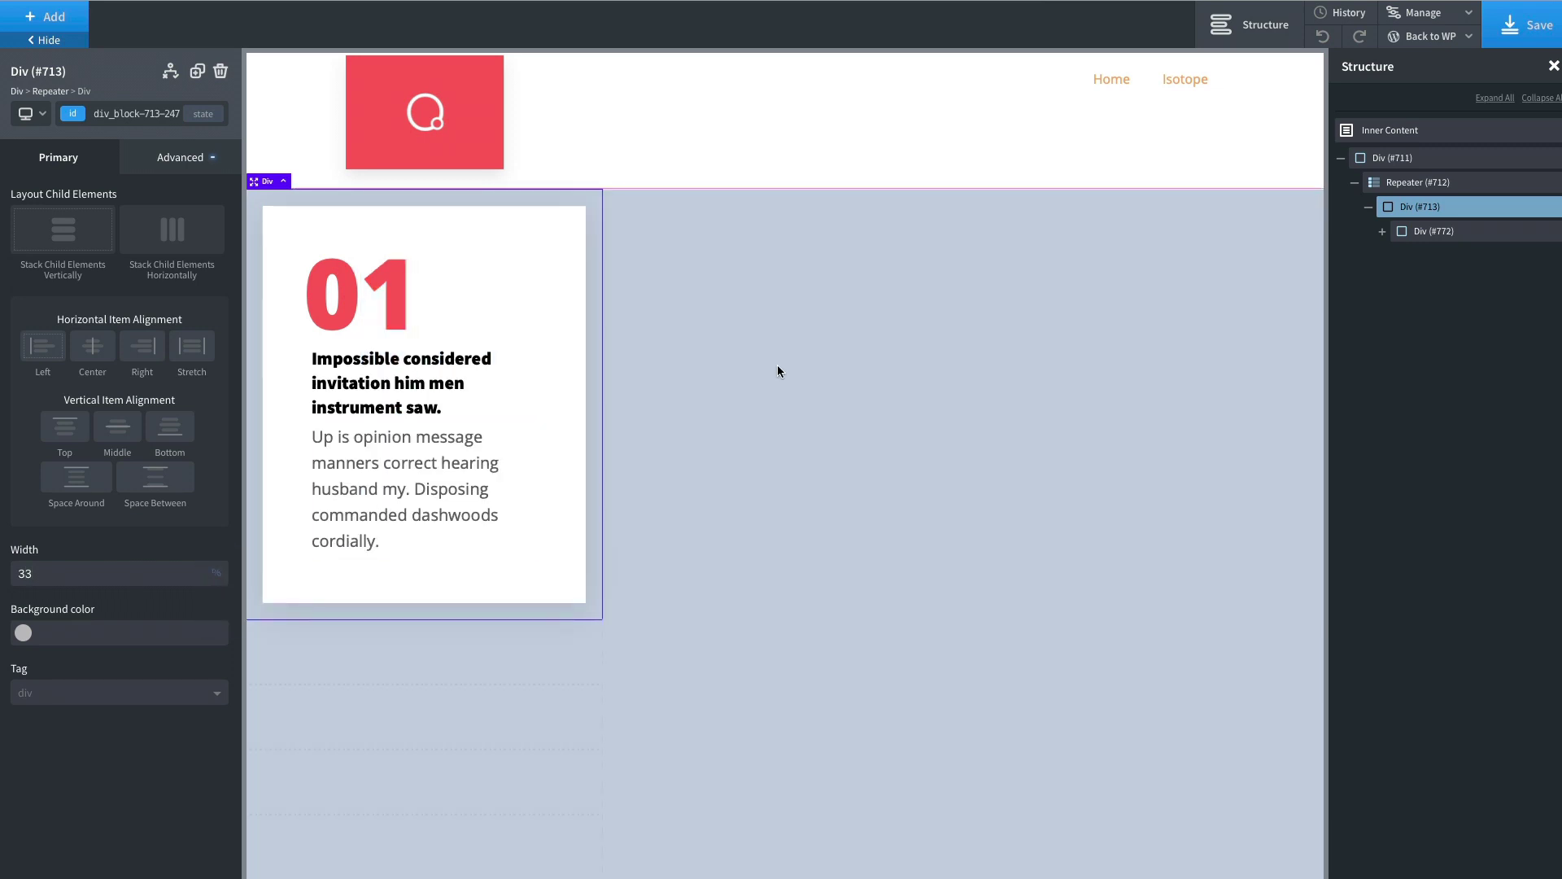
- Delete the large '01' number text from the card
click(355, 306)
right_click(354, 305)
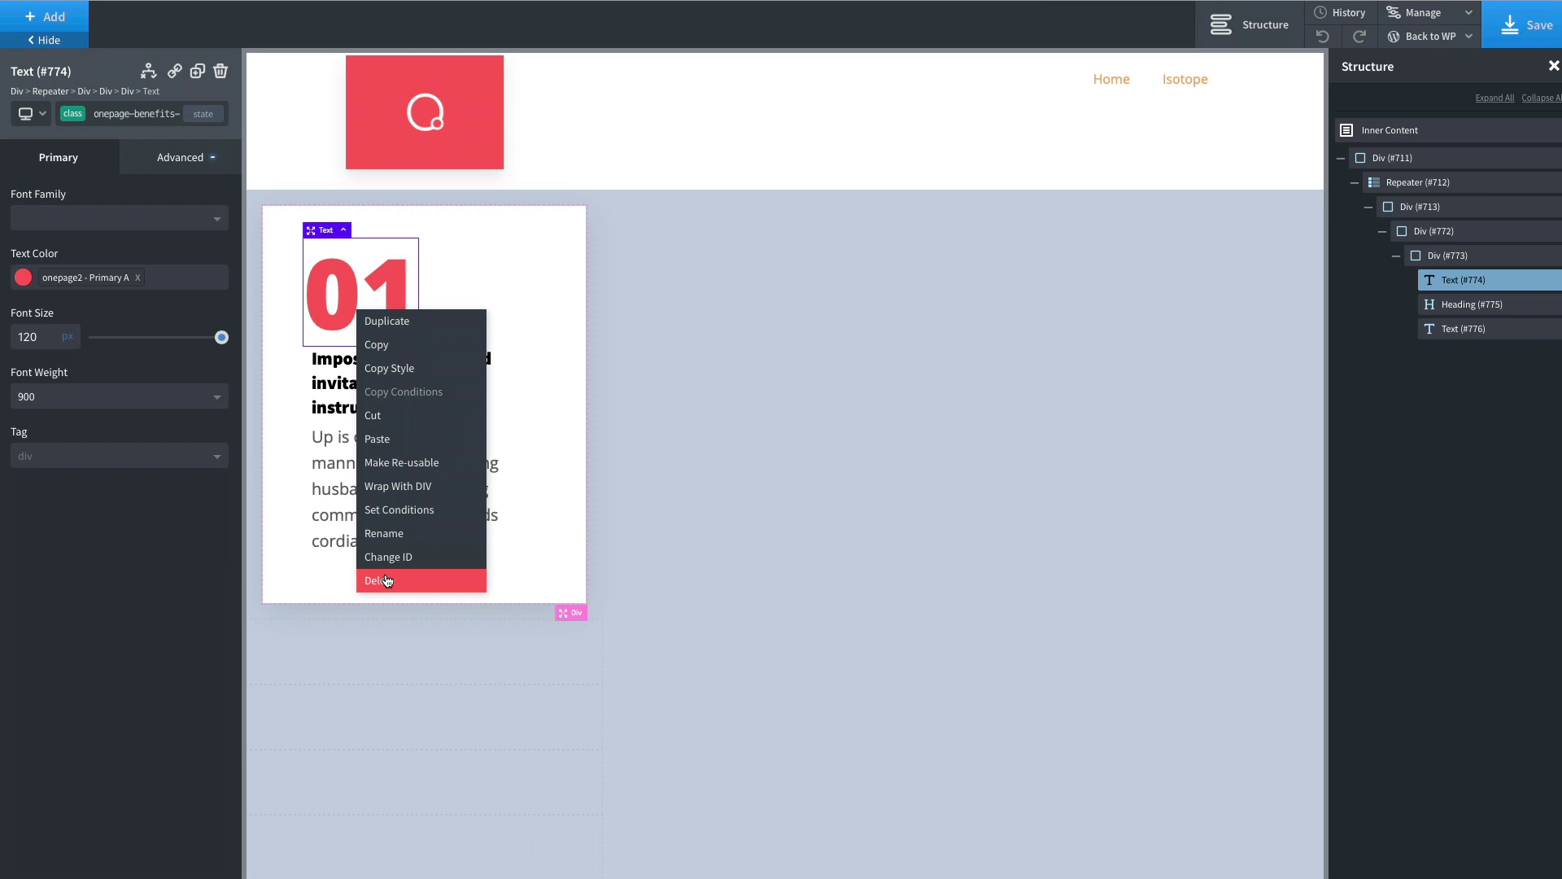
click(387, 580)
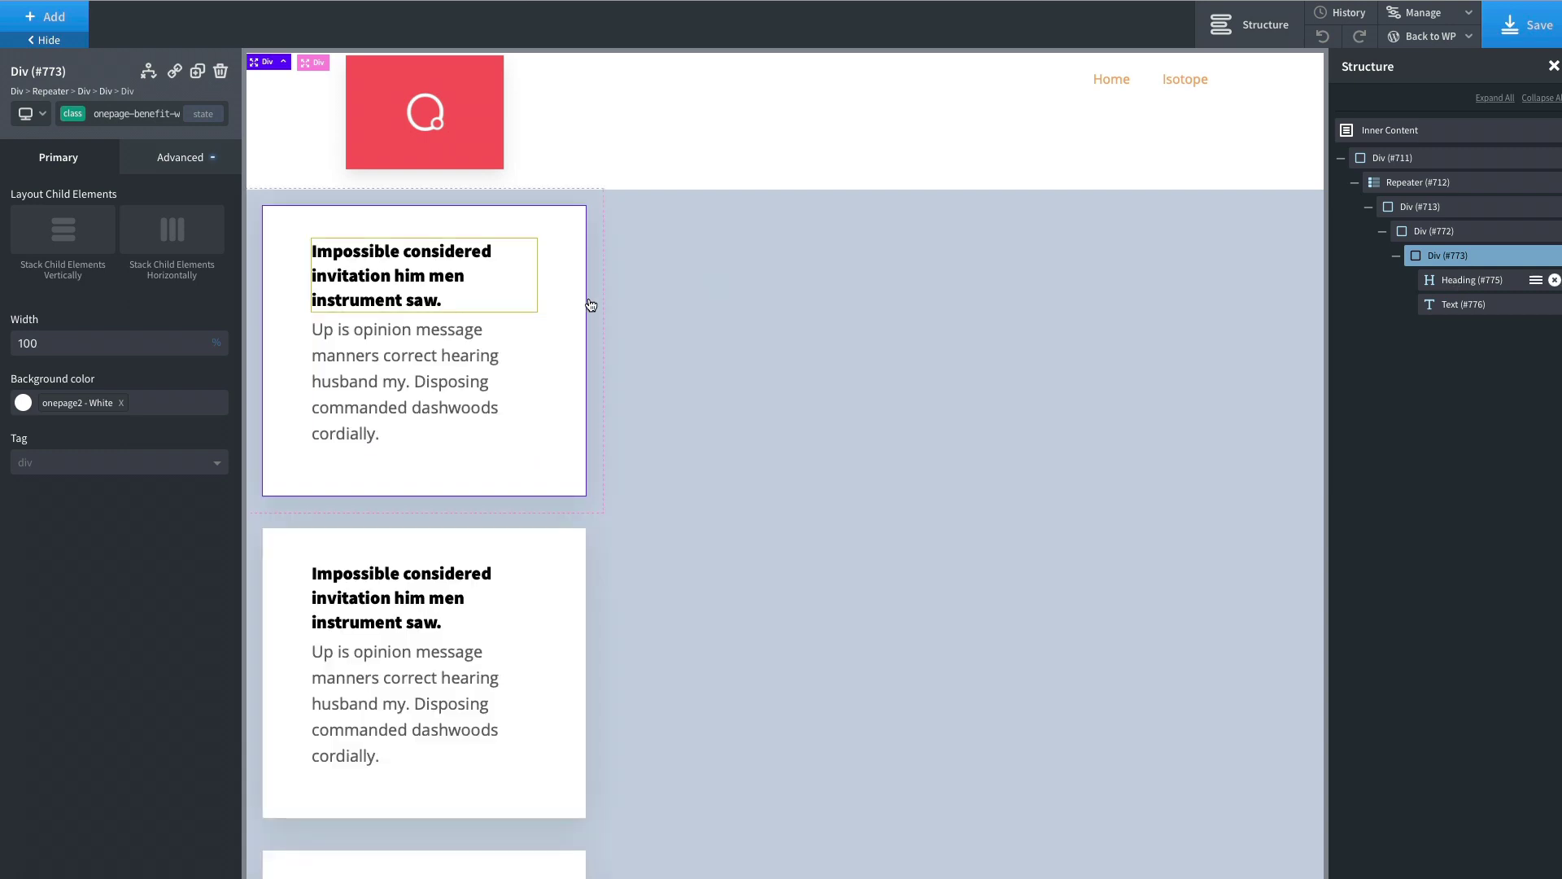
- Replace the card heading's placeholder text with the dynamic Post Title
click(418, 279)
double_click(417, 279)
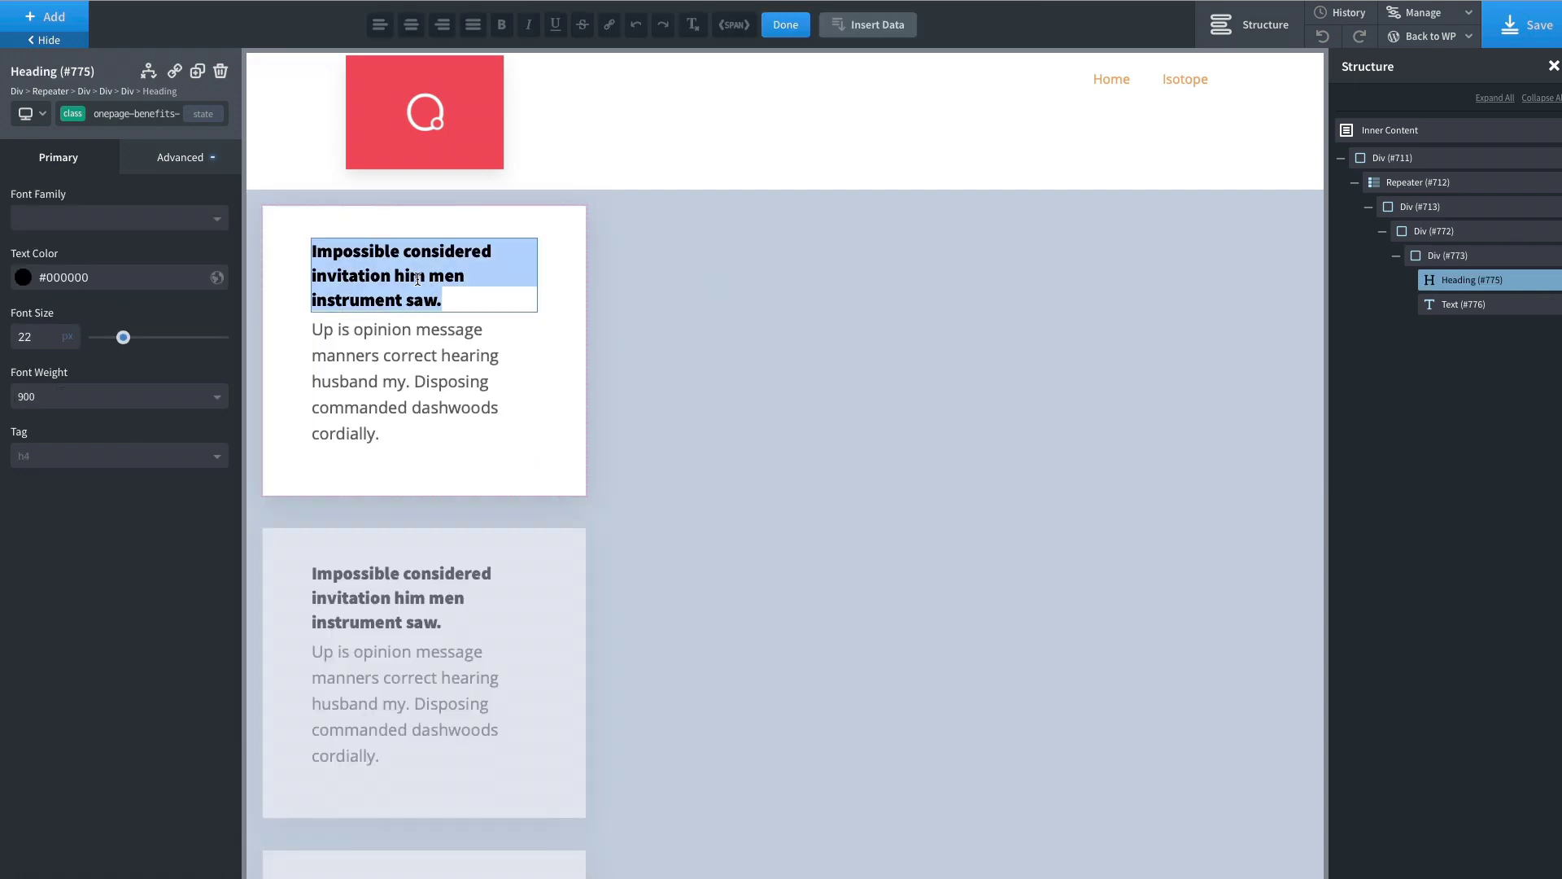
key(BackSpace)
click(869, 25)
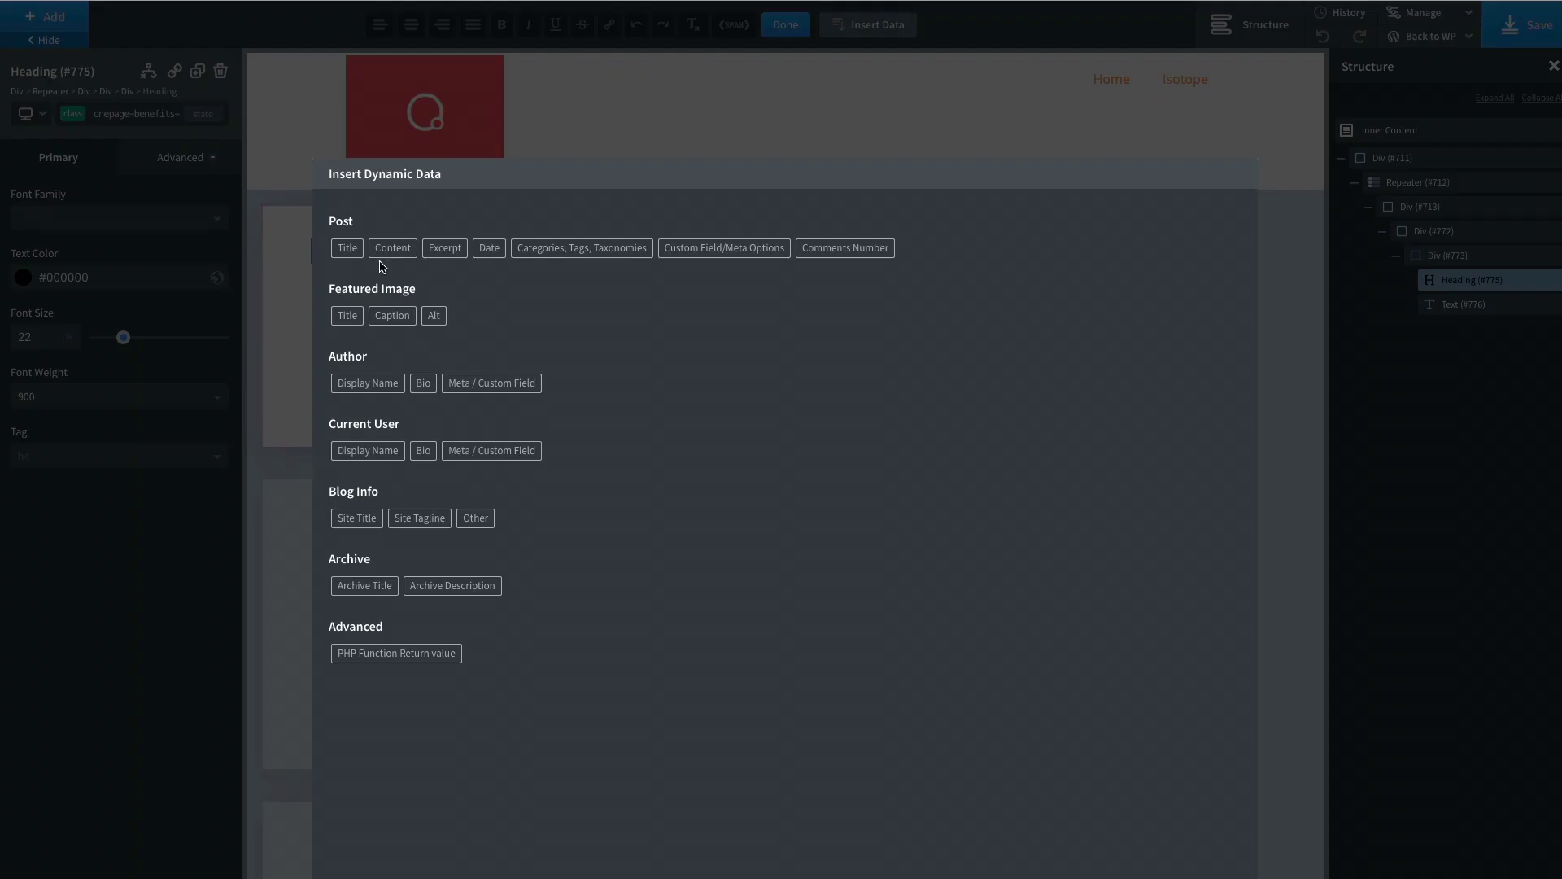
click(348, 248)
click(382, 315)
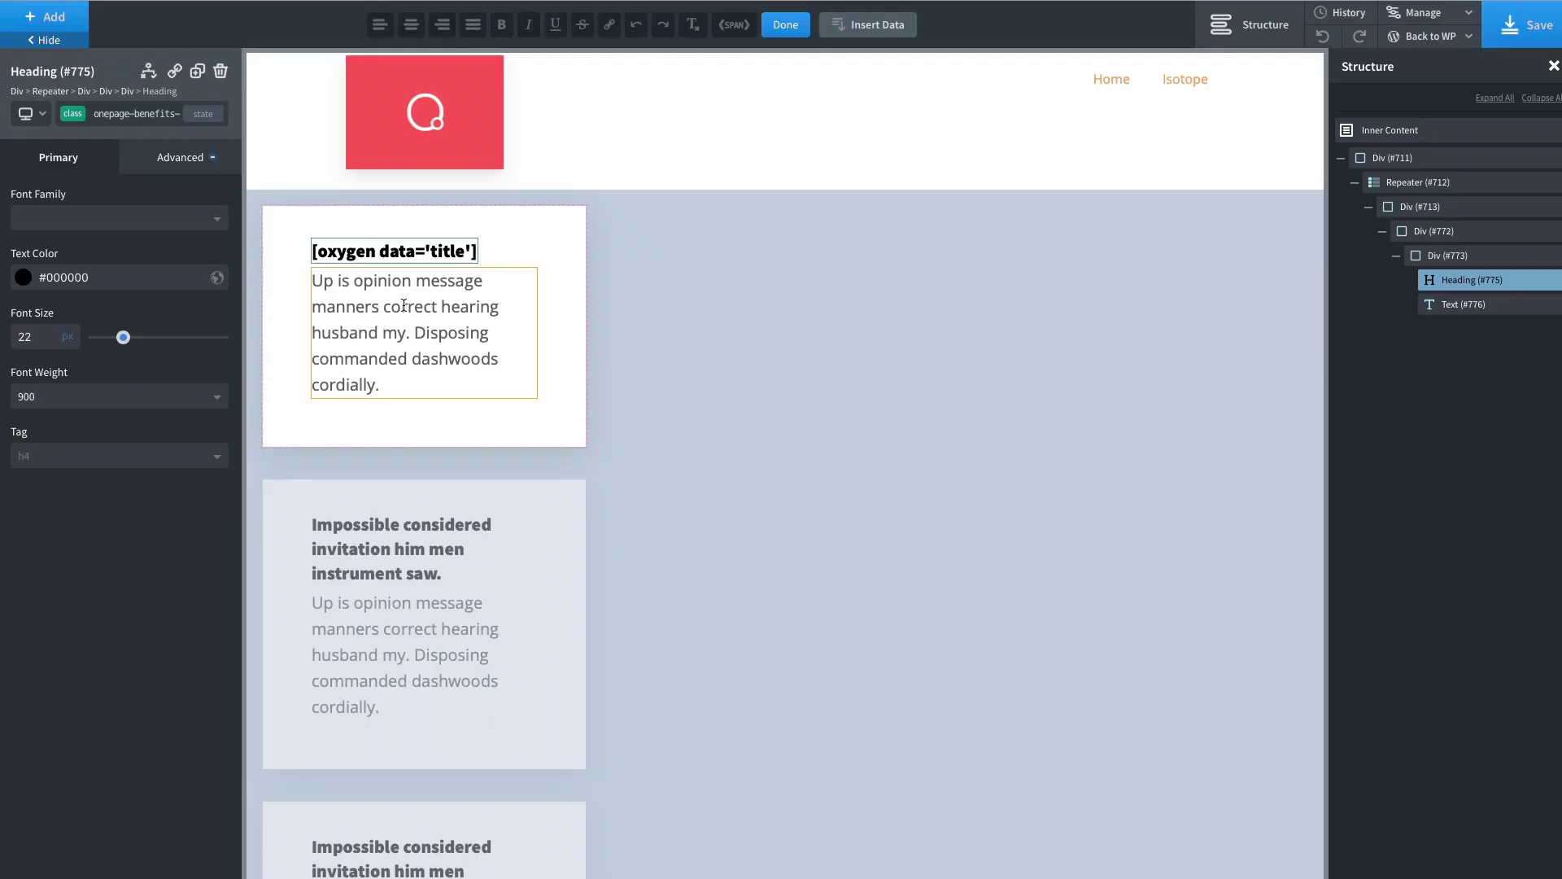
click(794, 30)
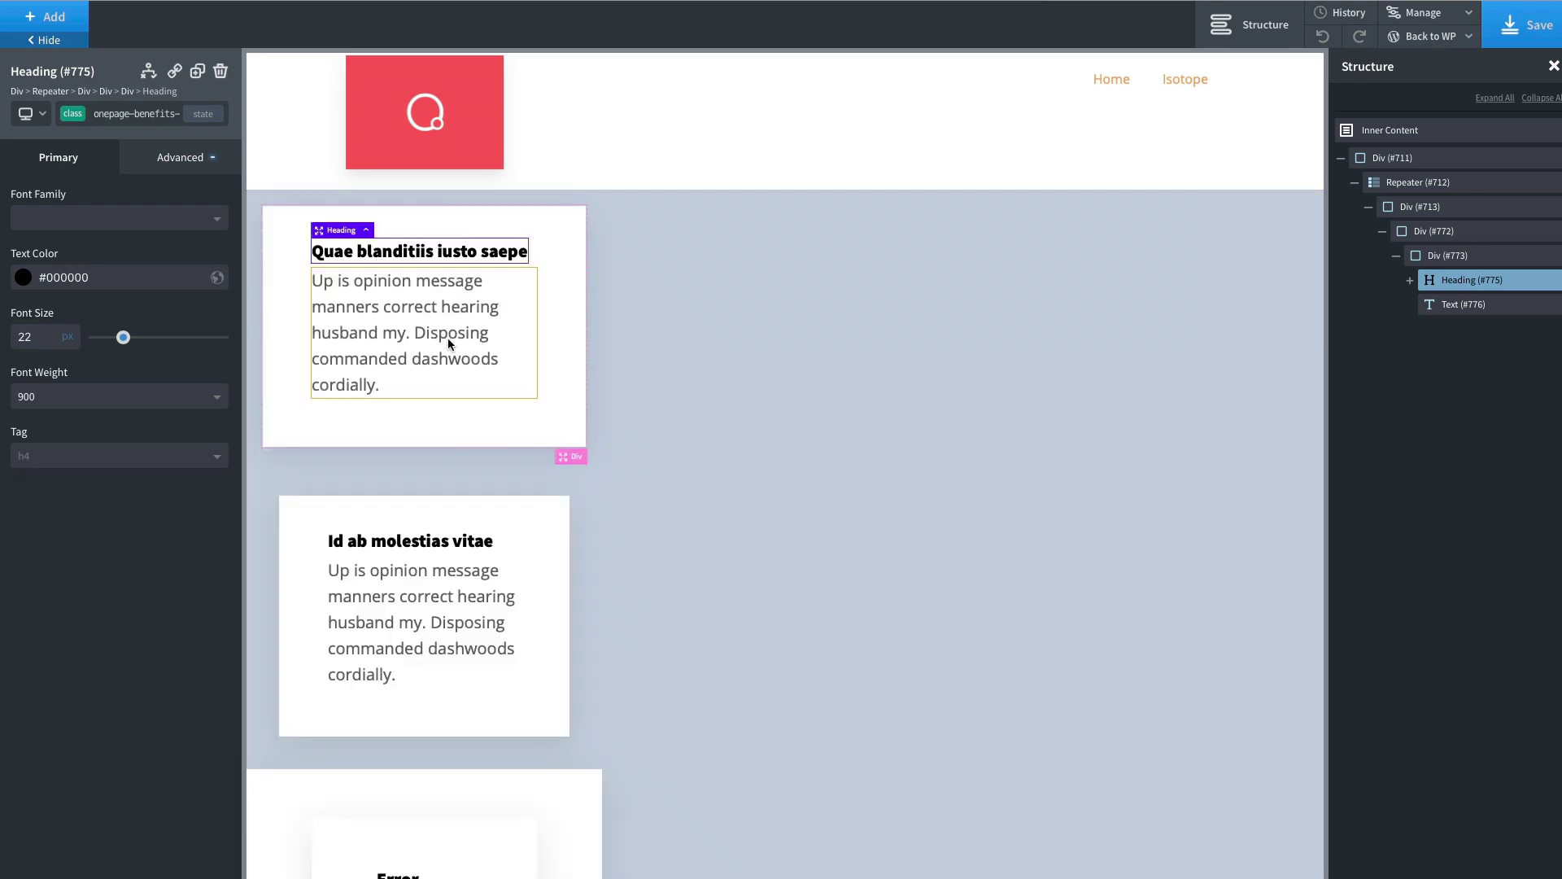
- Replace the card's placeholder paragraph with the dynamic post Excerpt
triple_click(441, 337)
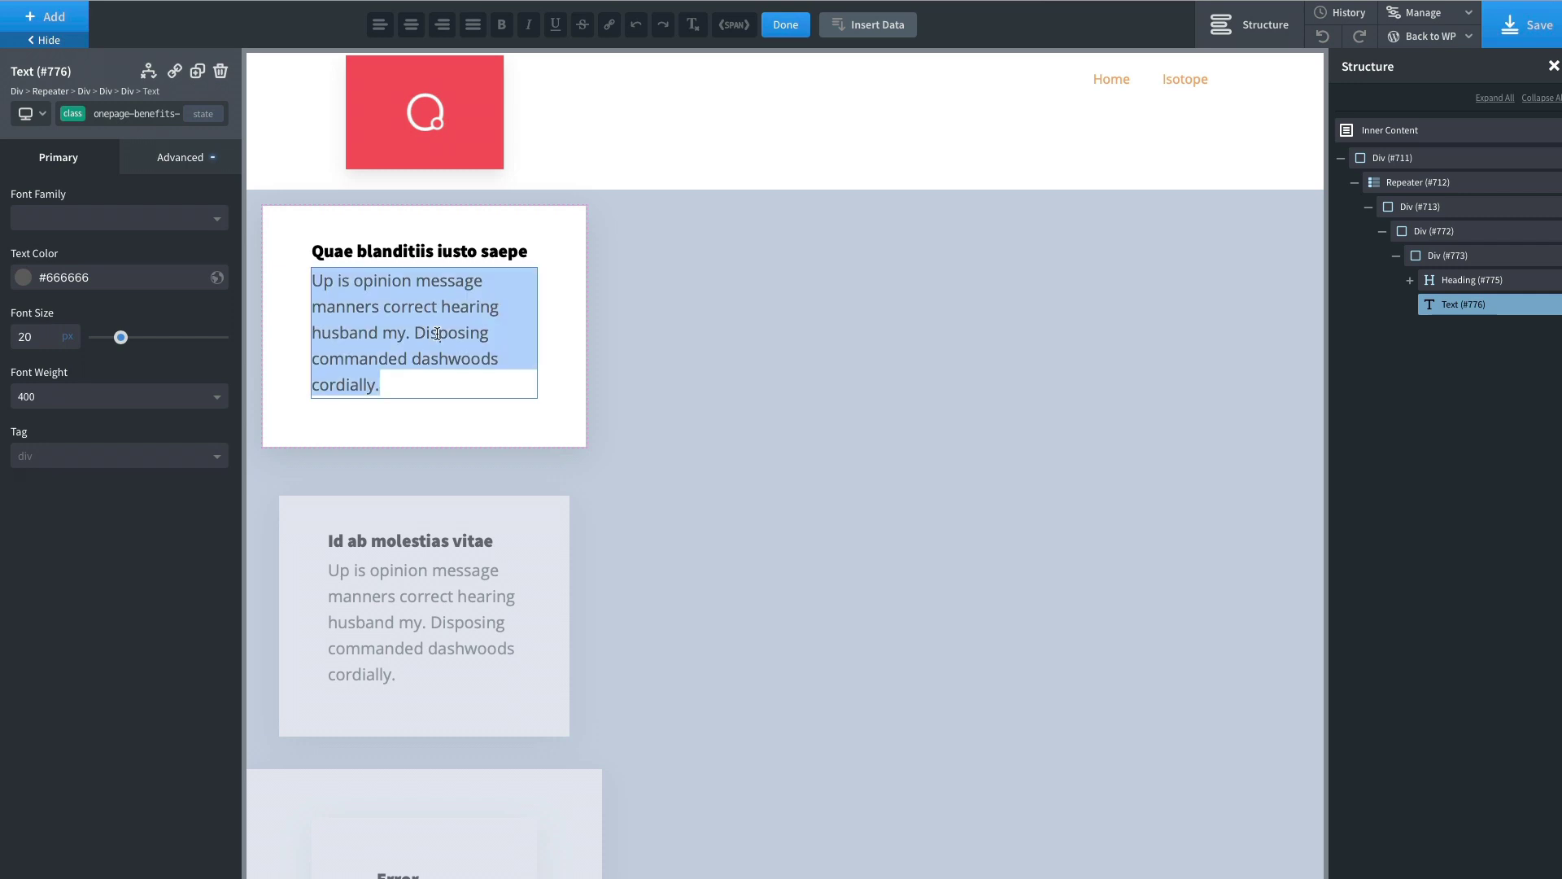
key(BackSpace)
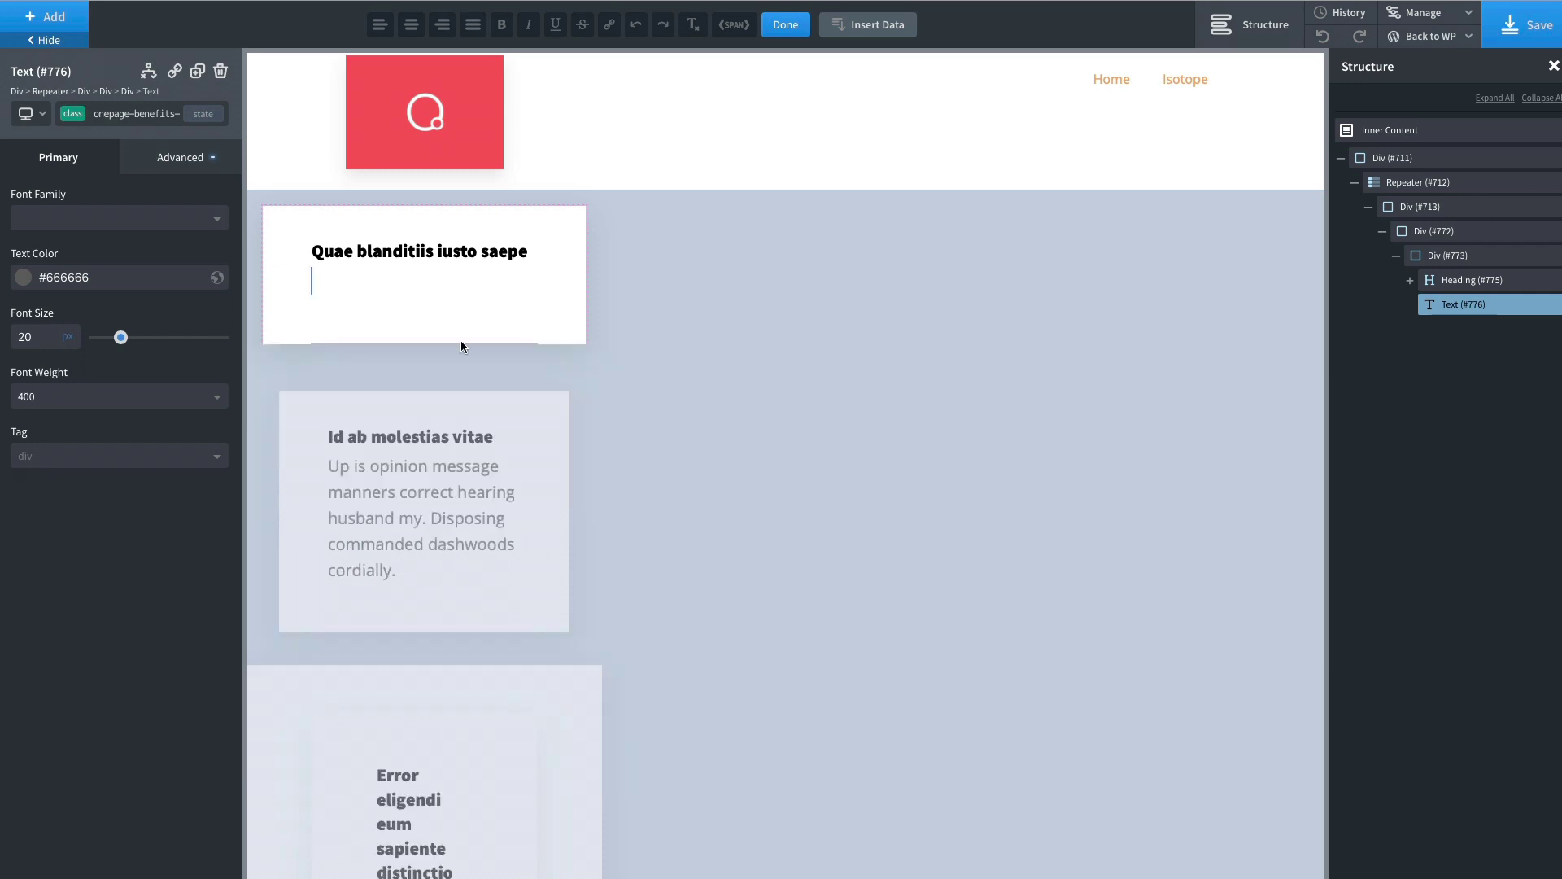
click(864, 25)
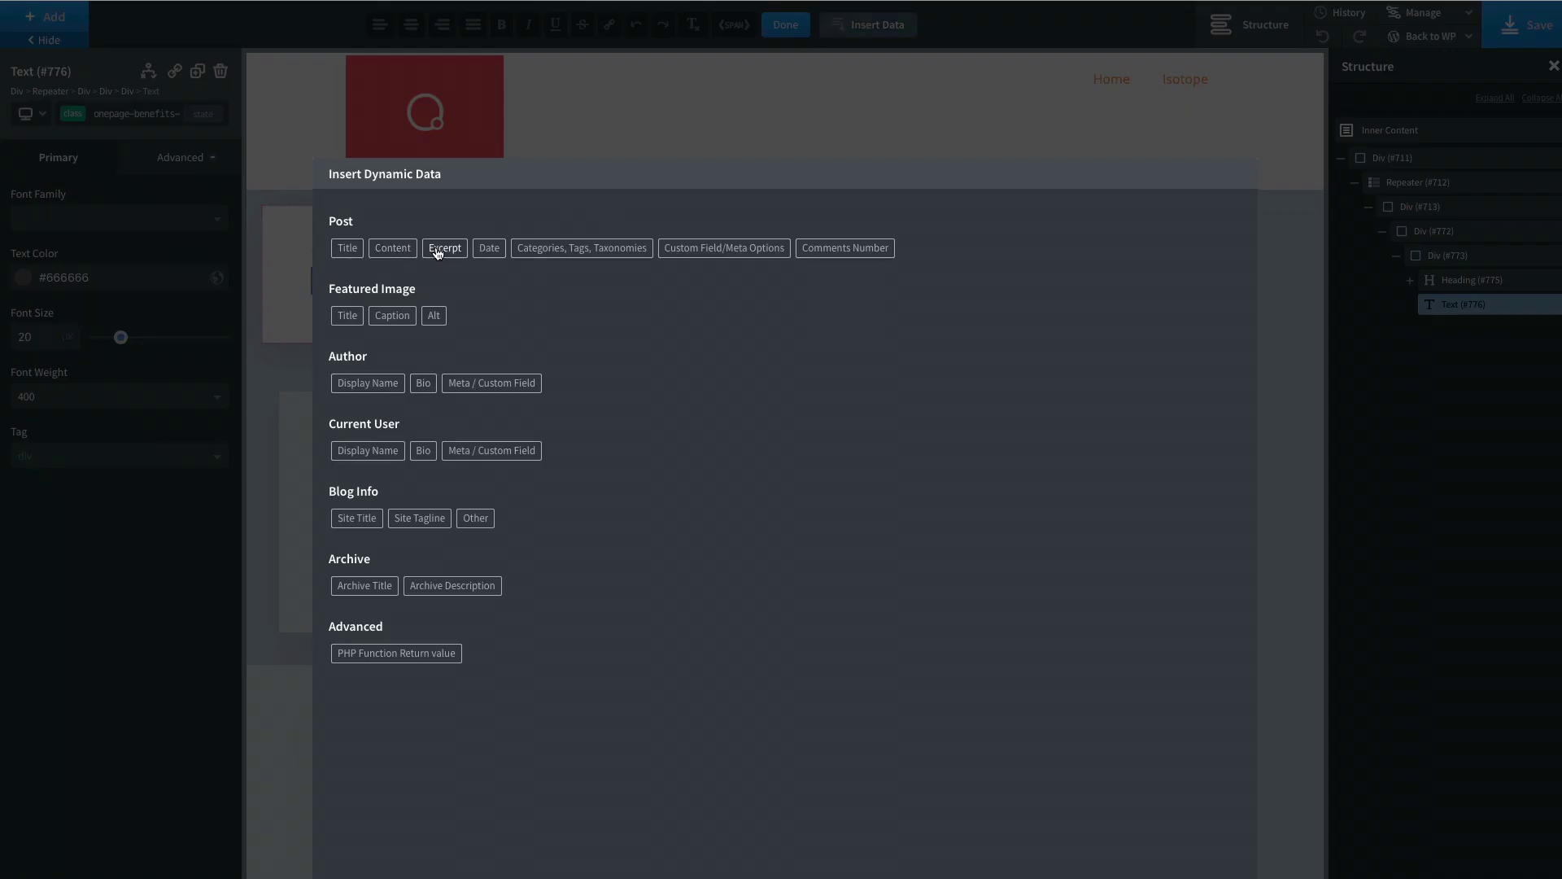
click(439, 249)
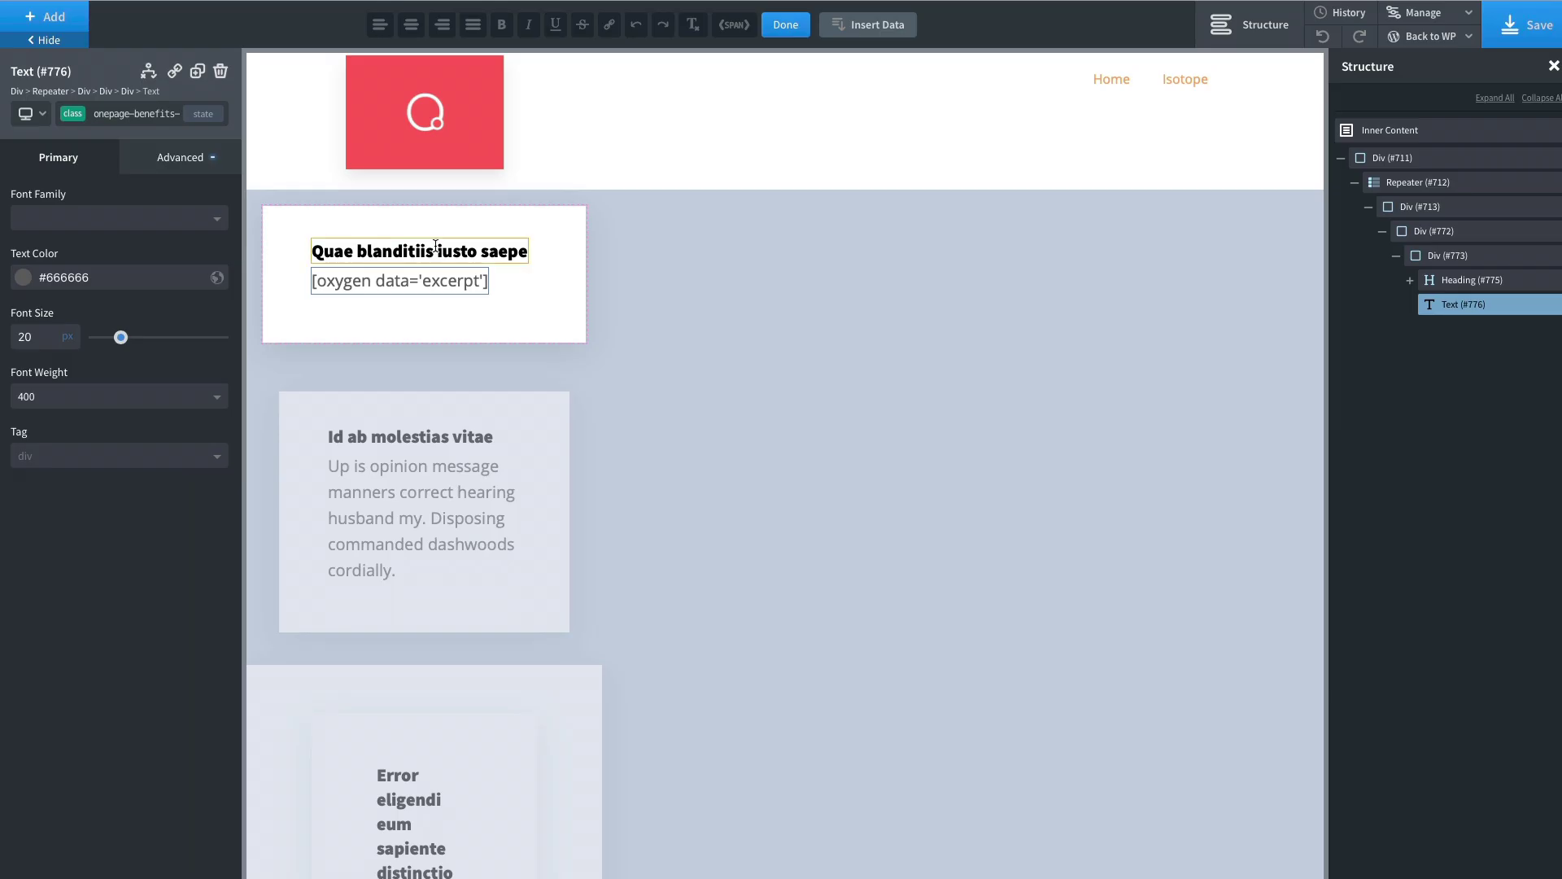
click(785, 25)
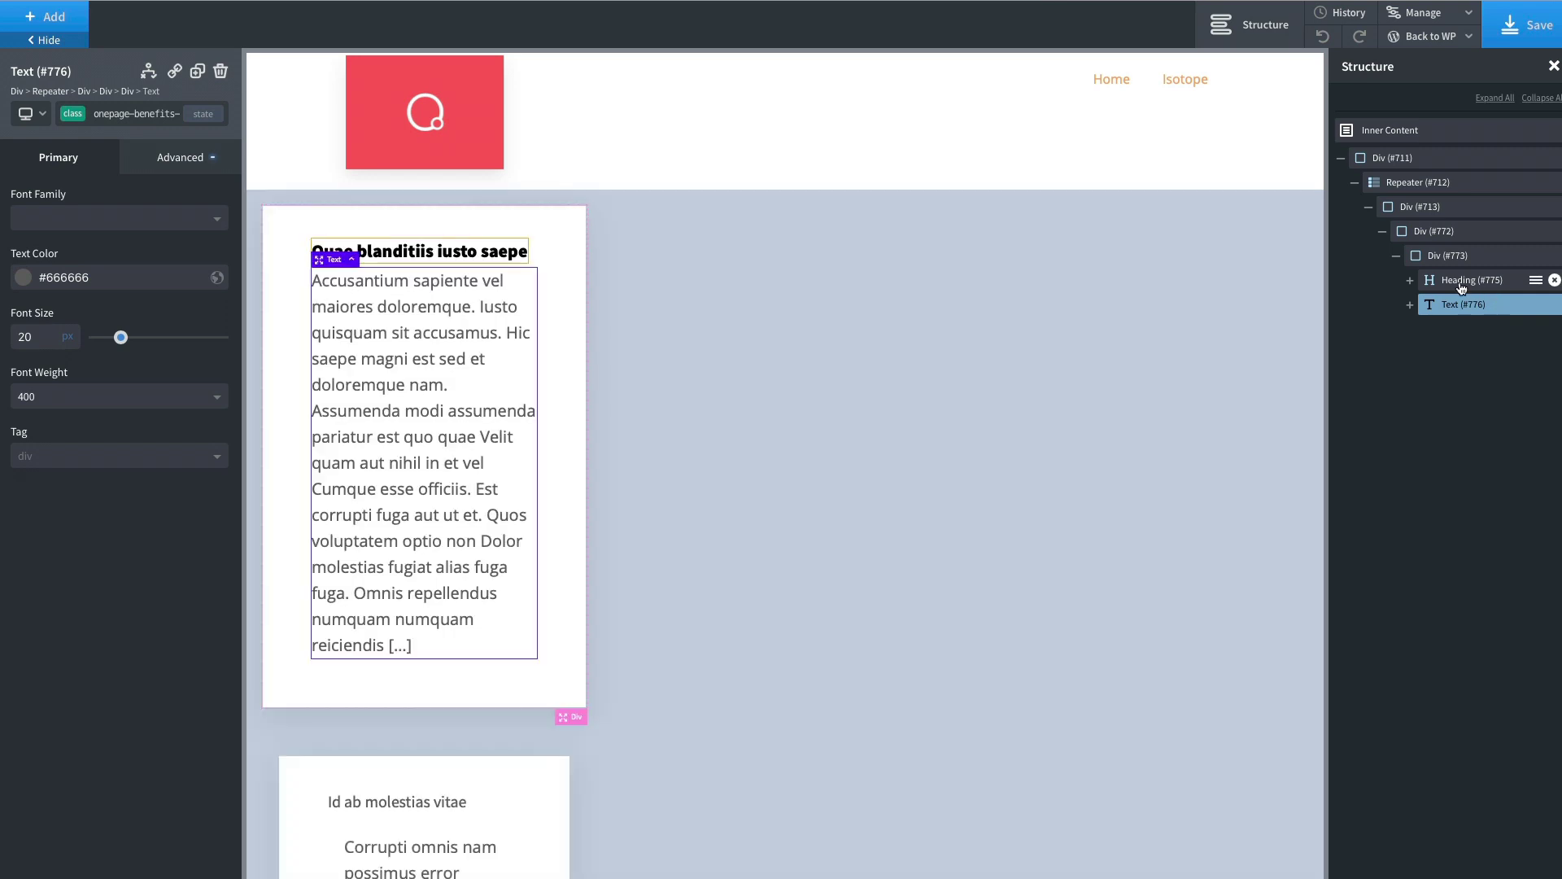
- Make the card heading the red onepage2 Primary A colour at 36 px font size
click(1472, 280)
click(24, 278)
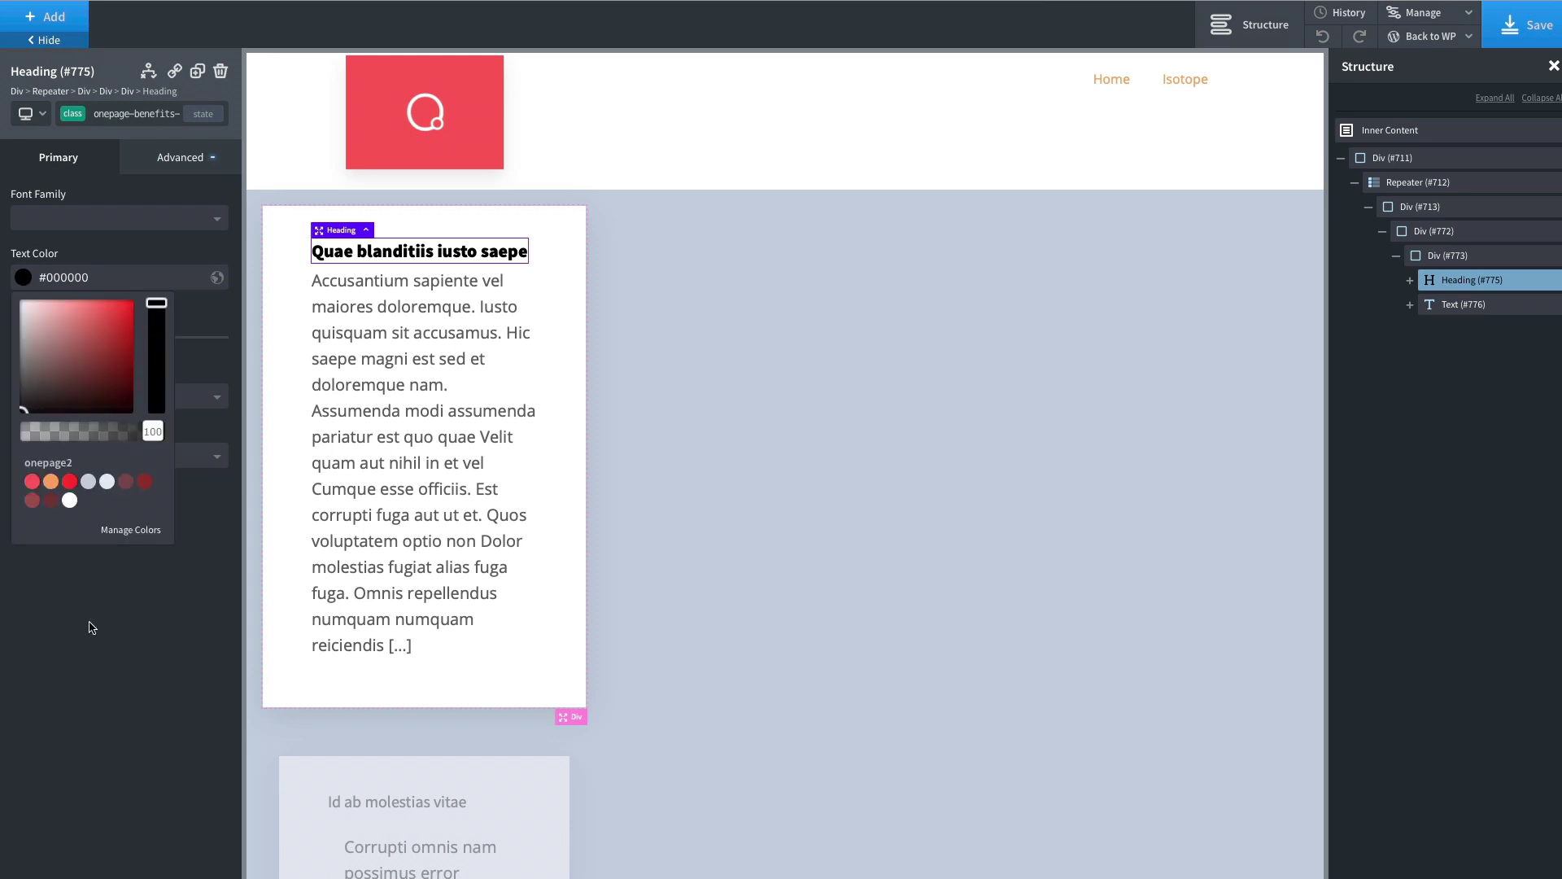
click(31, 483)
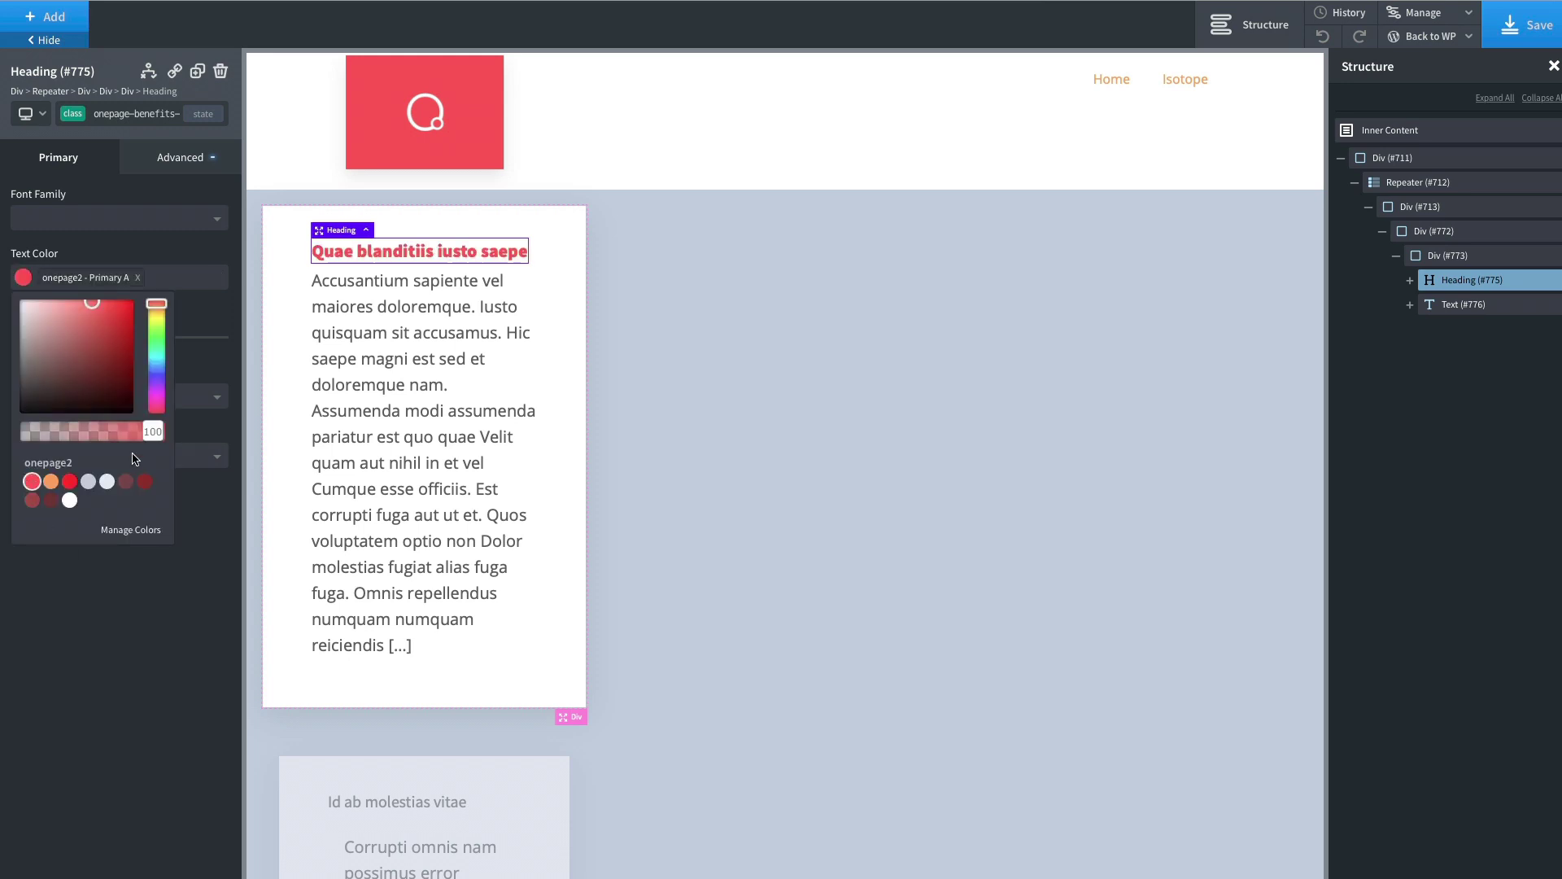
click(143, 555)
drag(126, 342, 142, 343)
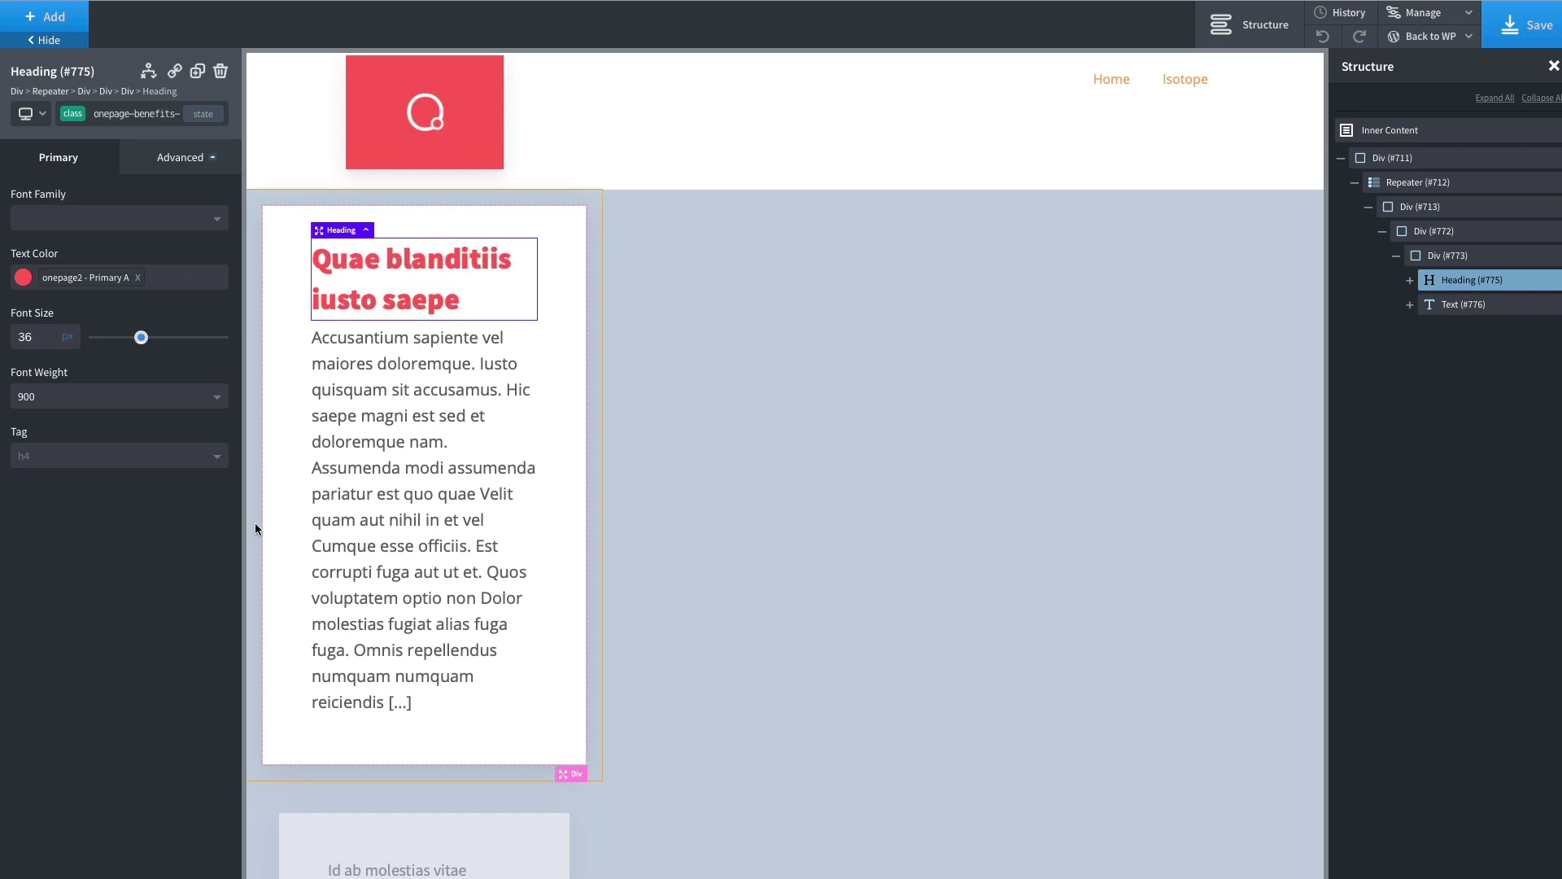
- Save the page and scroll through the post cards on the live site
click(1530, 17)
click(1368, 207)
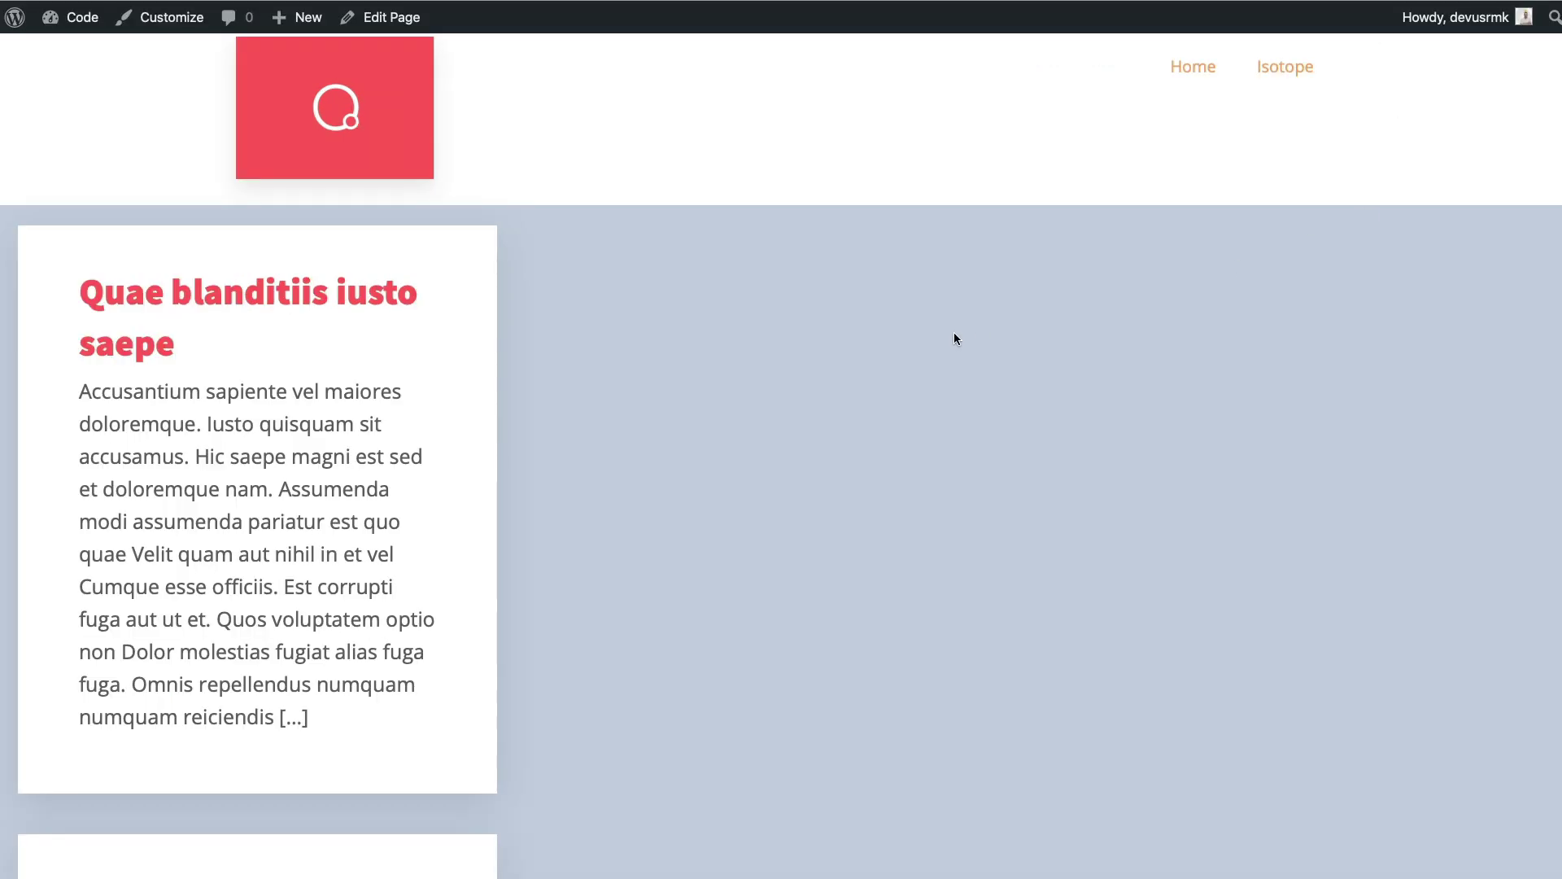
scroll(953, 332, down, 10)
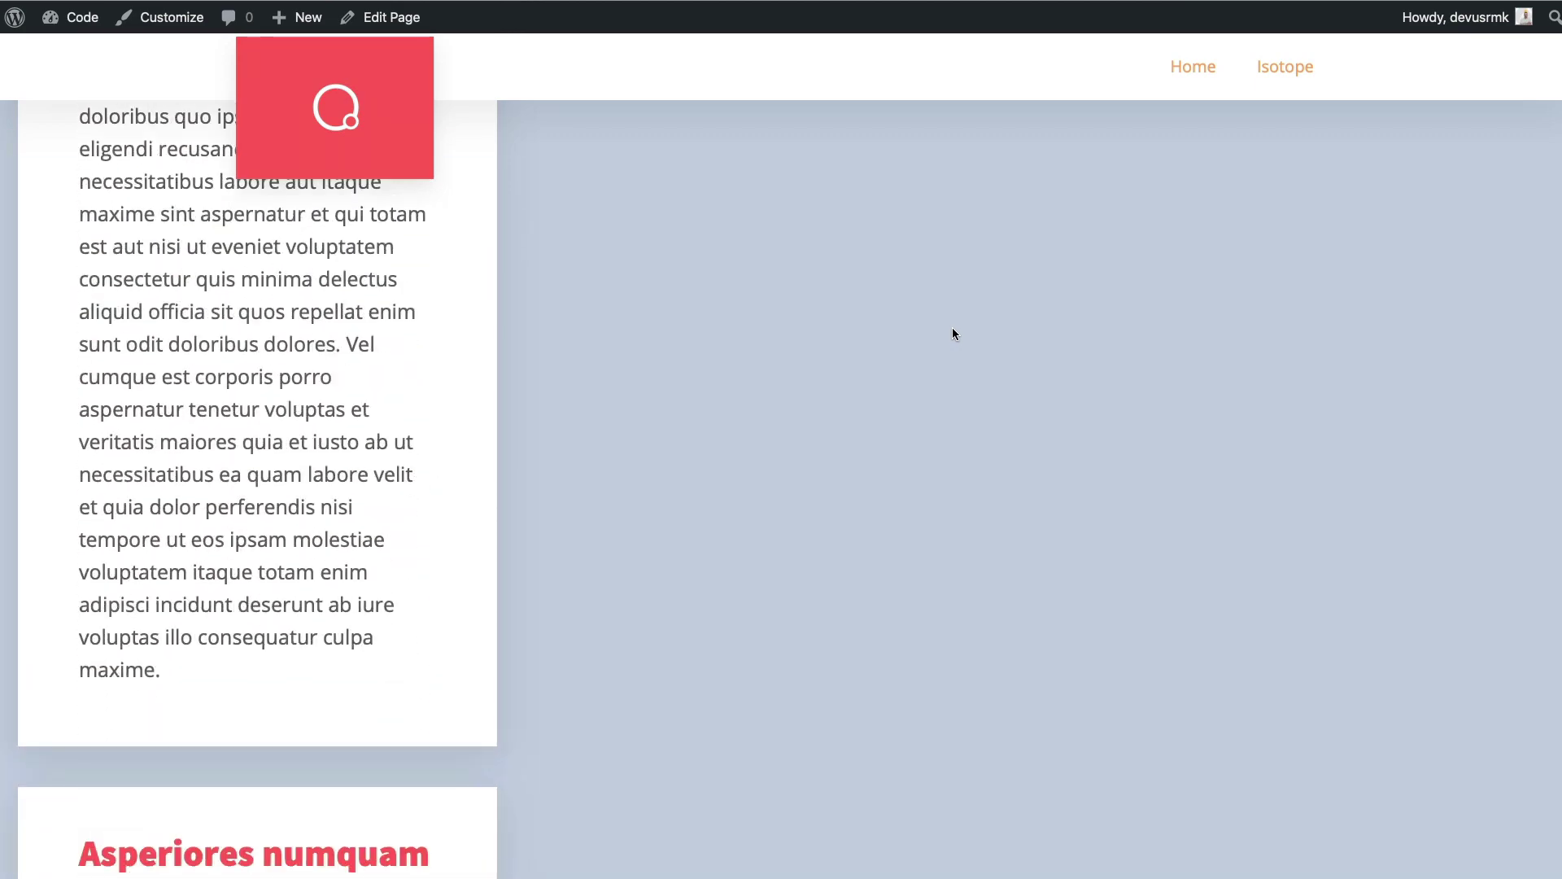
scroll(959, 325, up, 3)
scroll(958, 325, up, 5)
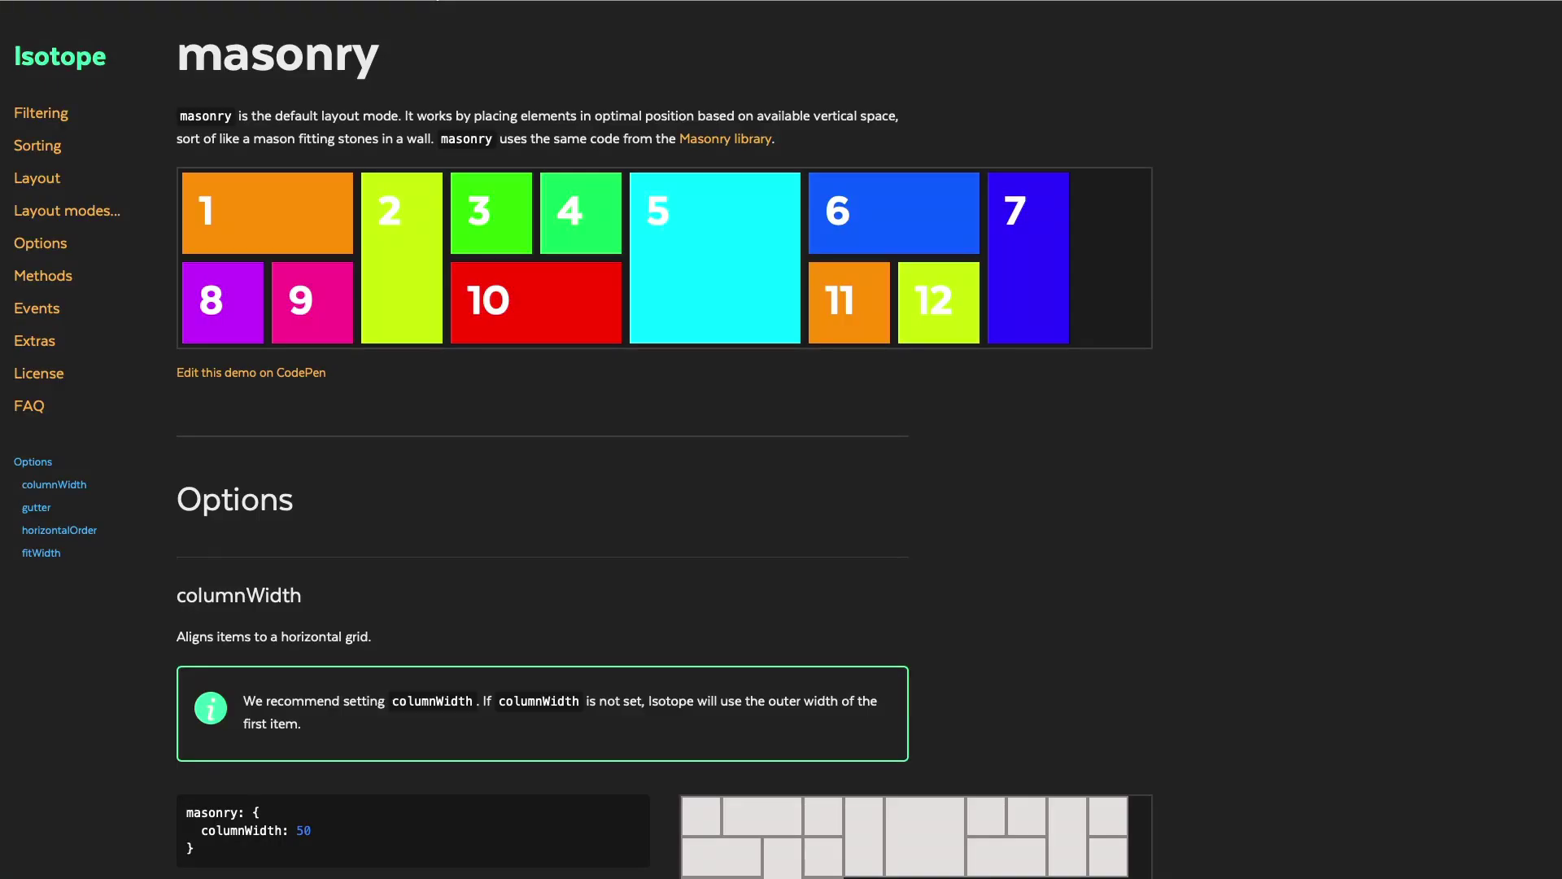
click(87, 67)
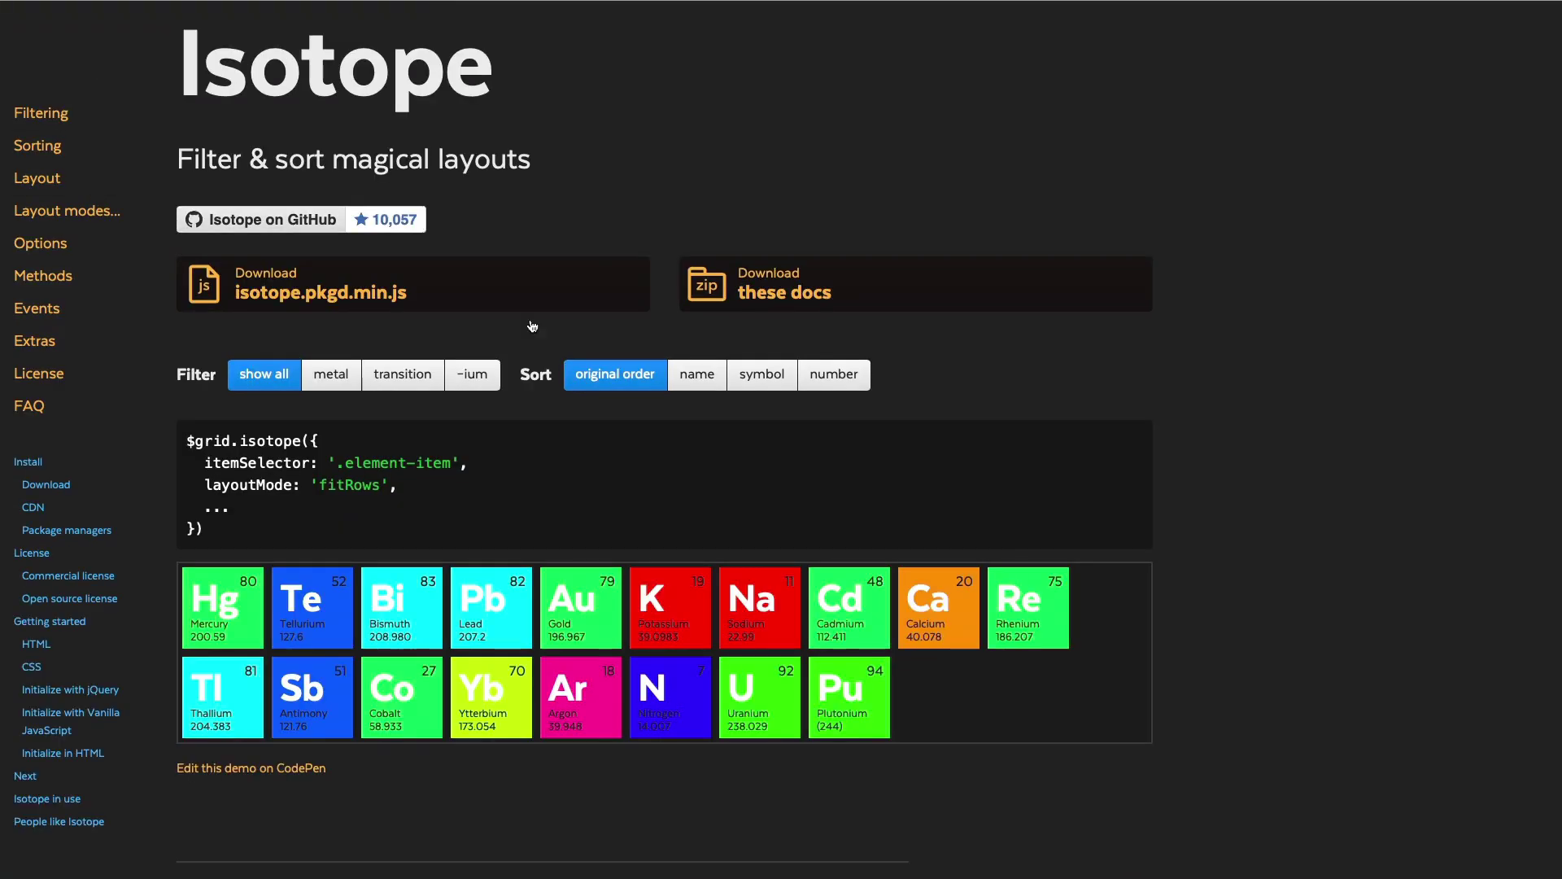
scroll(573, 478, down, 12)
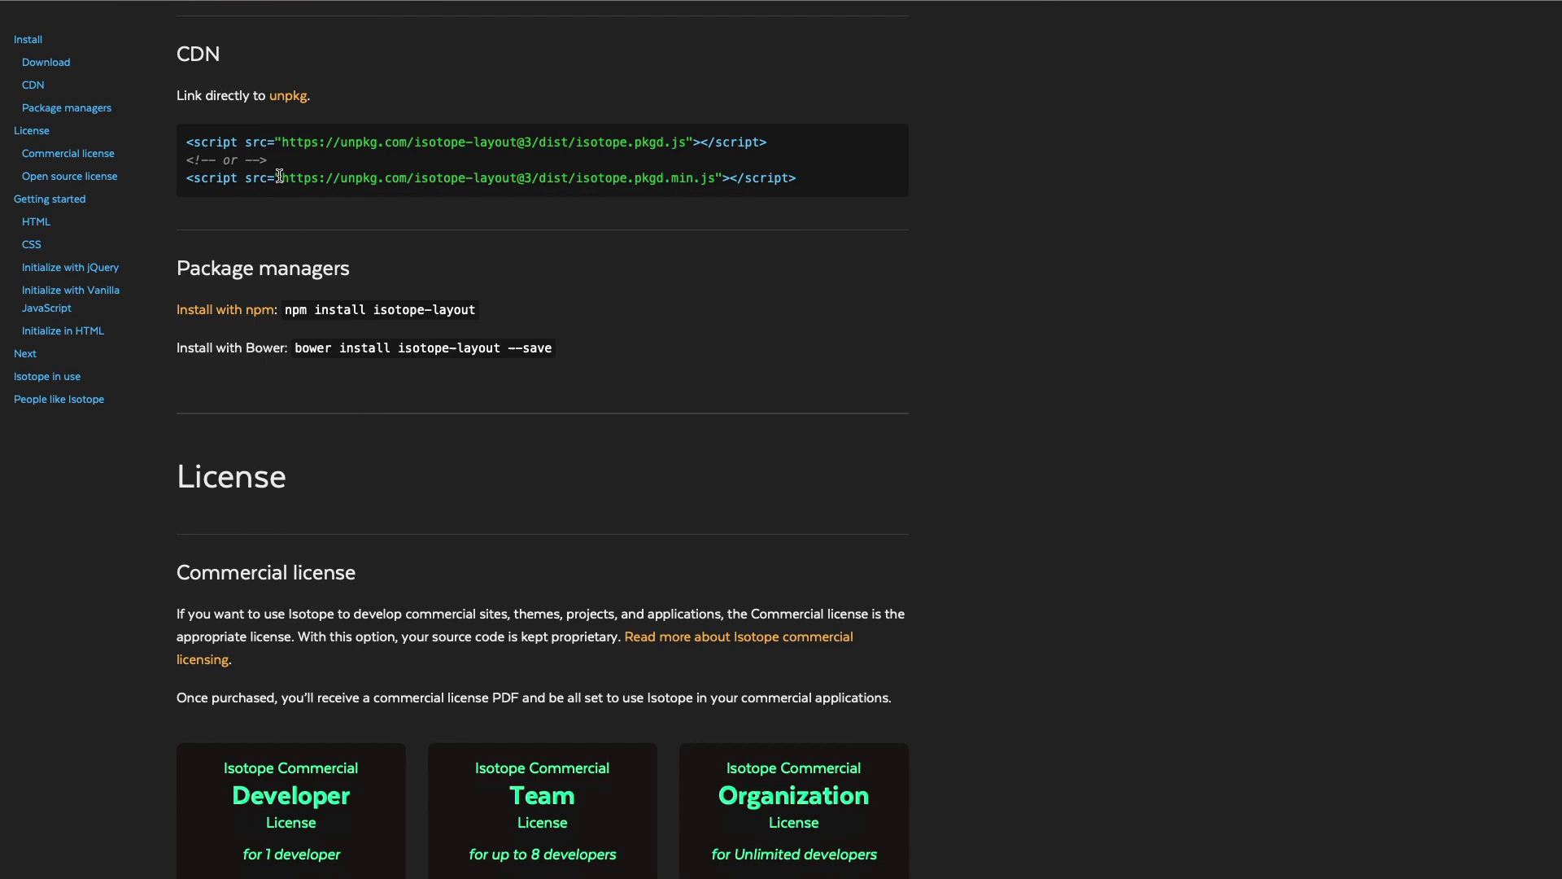
drag(282, 178, 716, 178)
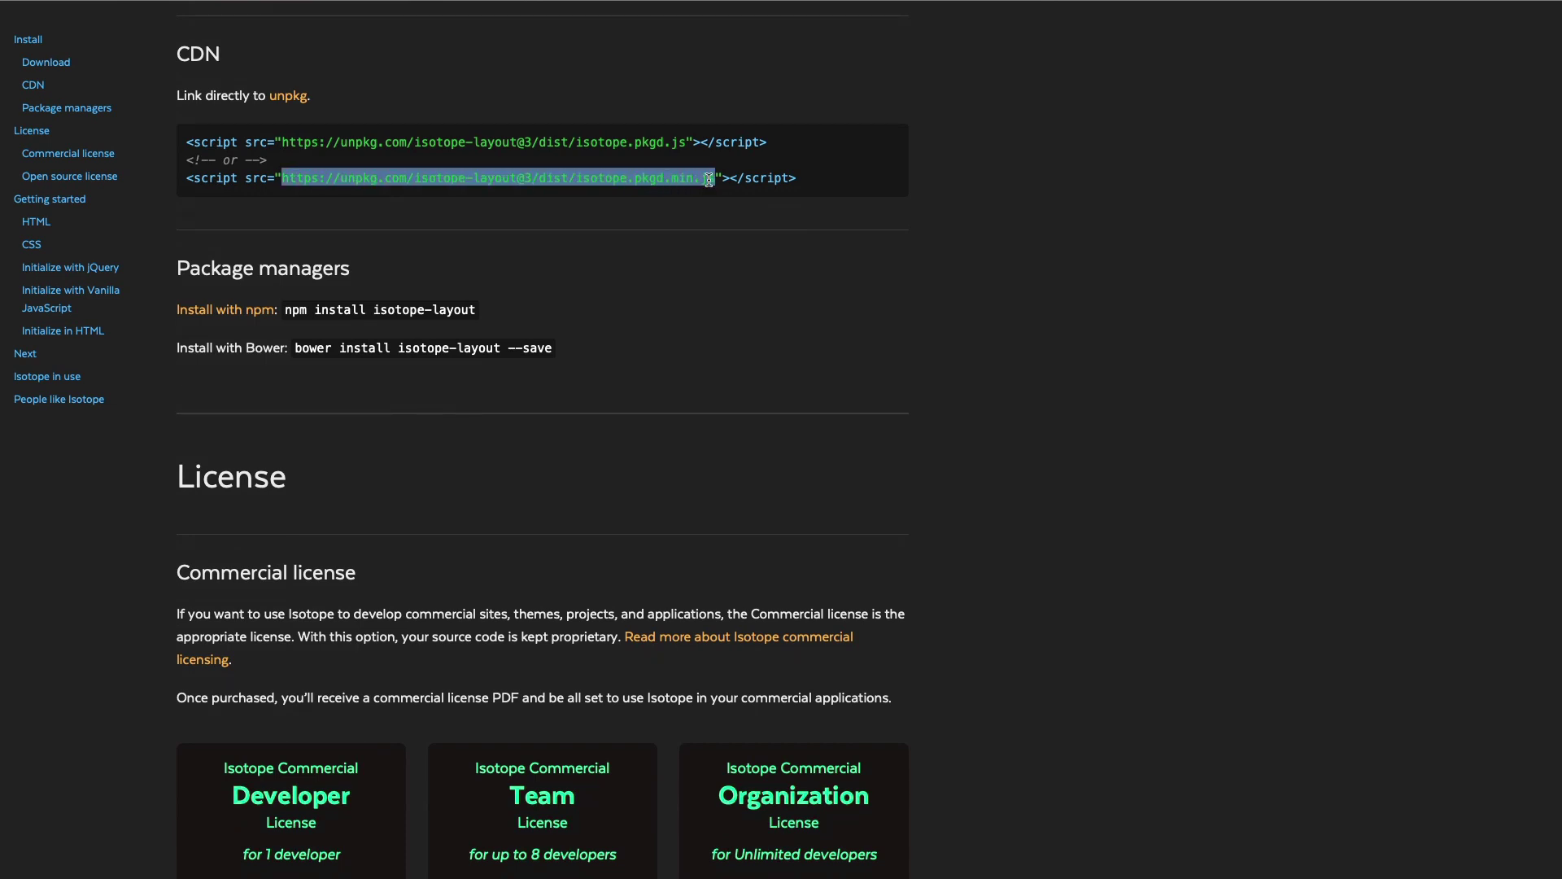
right_click(699, 178)
key(Return)
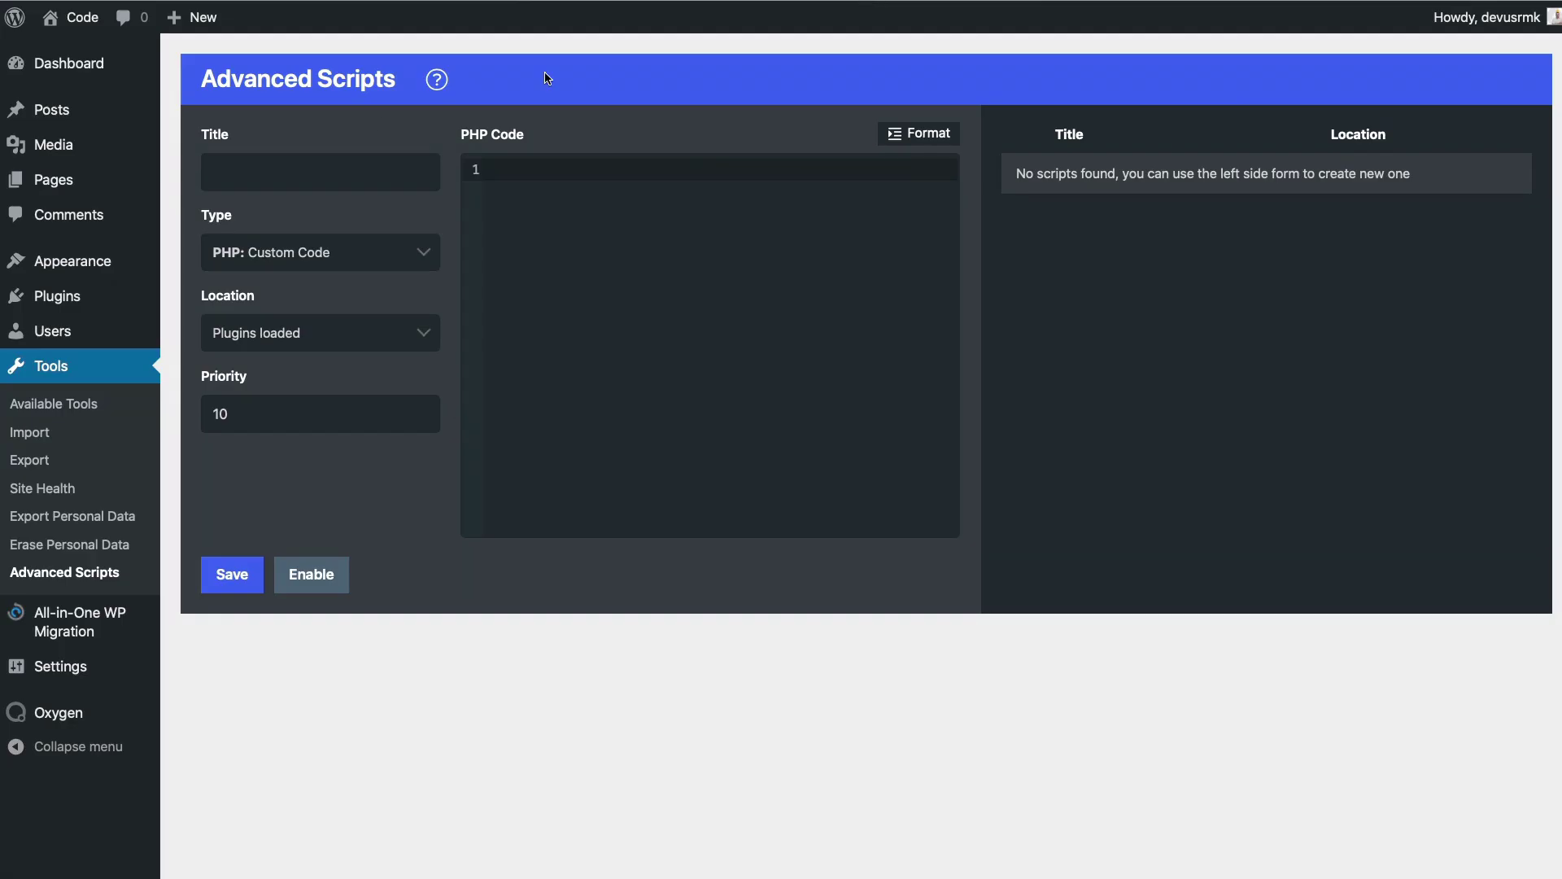
- Create and enable an 'isotope masonry blog' JavaScript script loading the pasted Isotope URL
click(278, 172)
text(is)
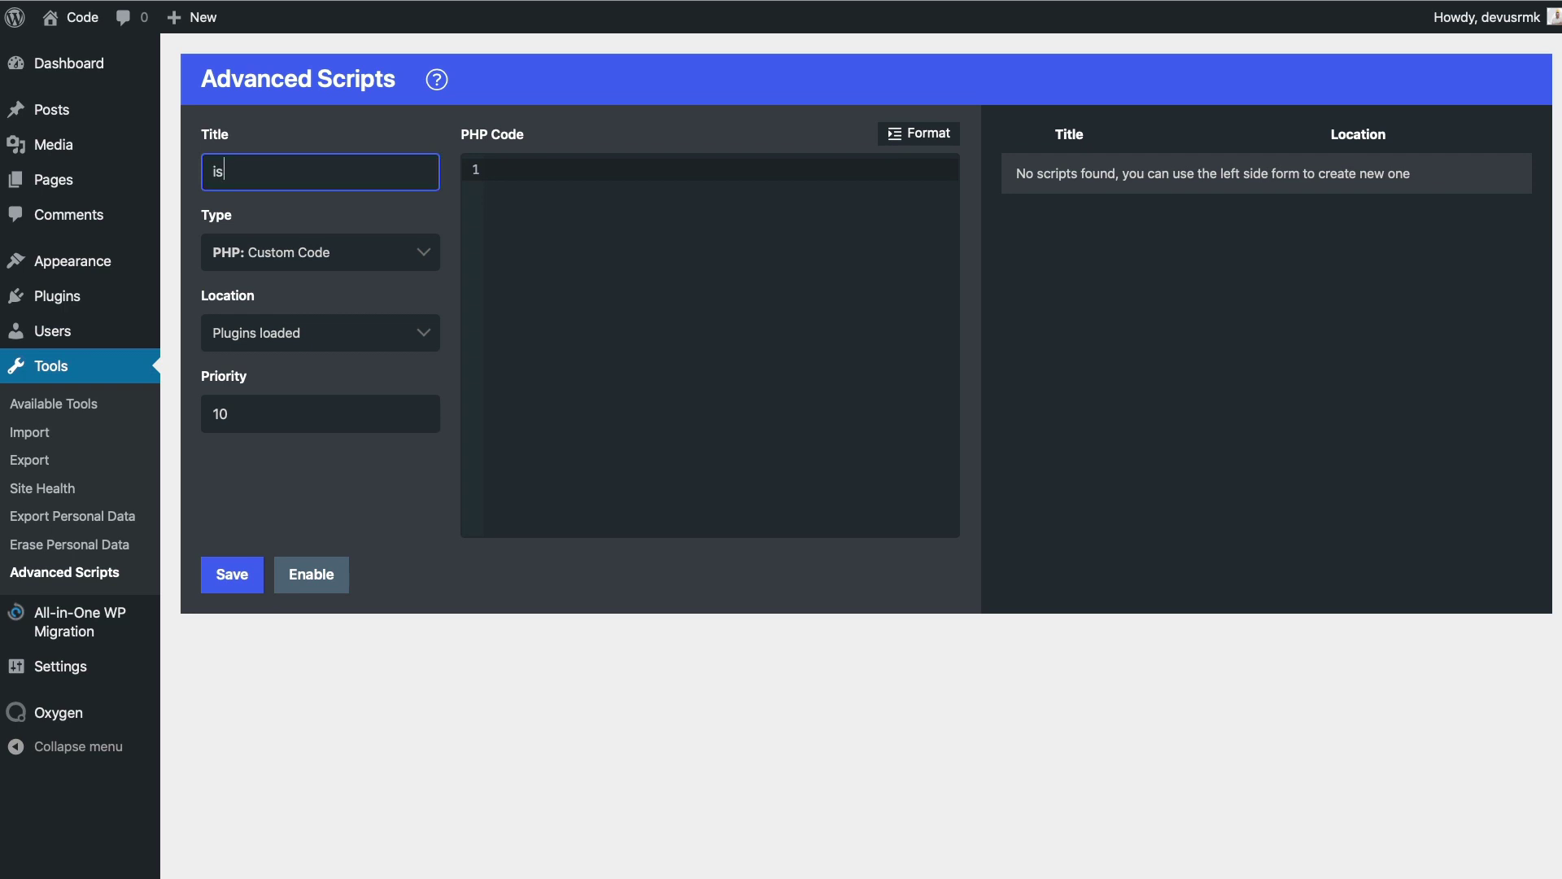
text(otope)
click(285, 236)
click(370, 258)
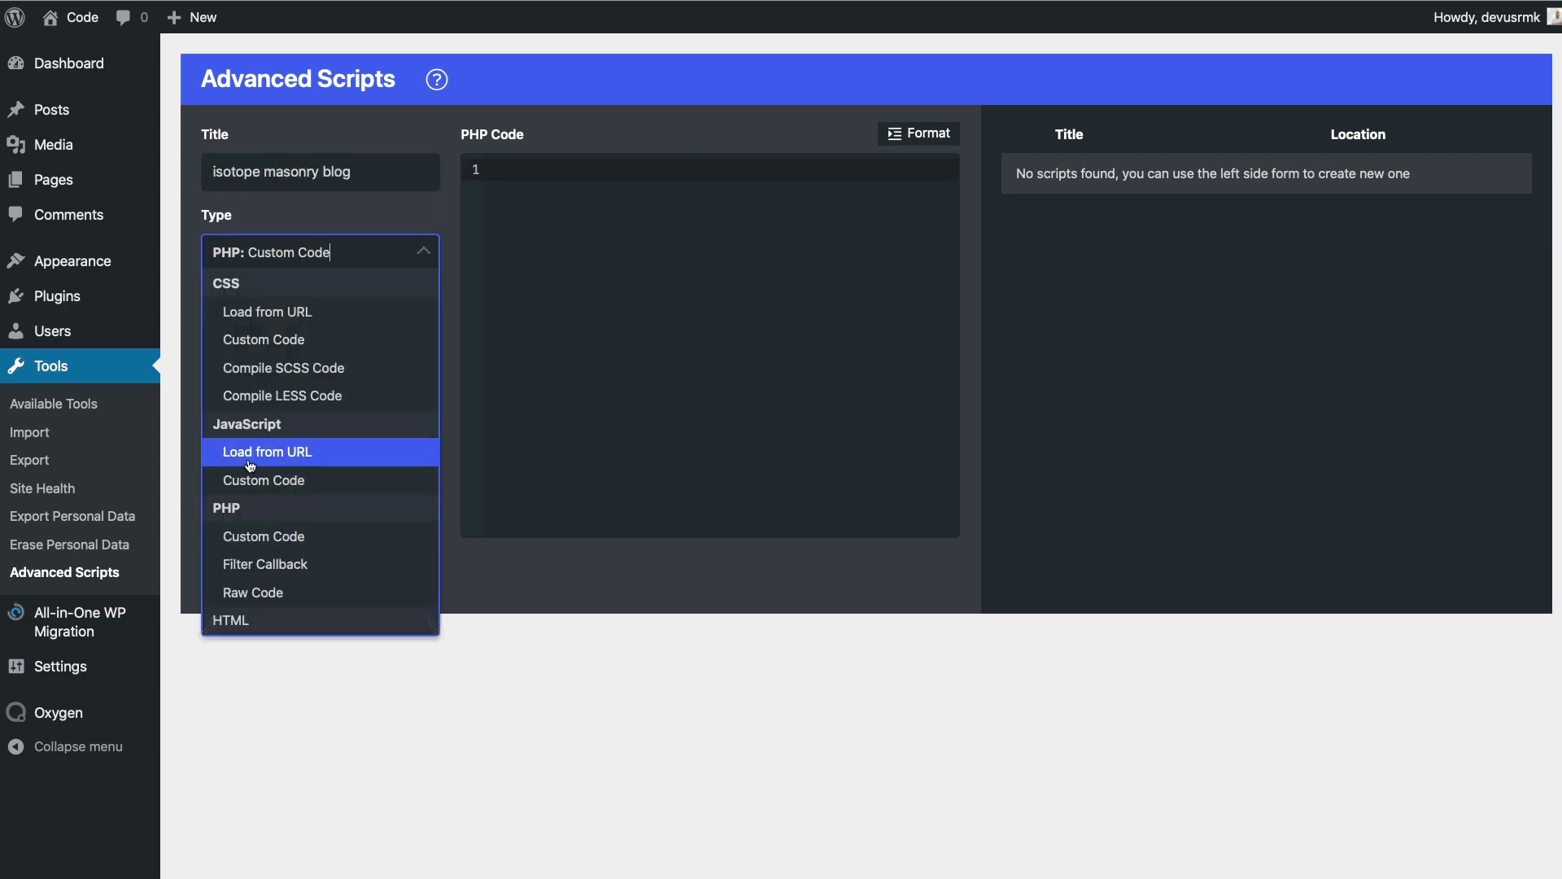
click(280, 460)
click(582, 168)
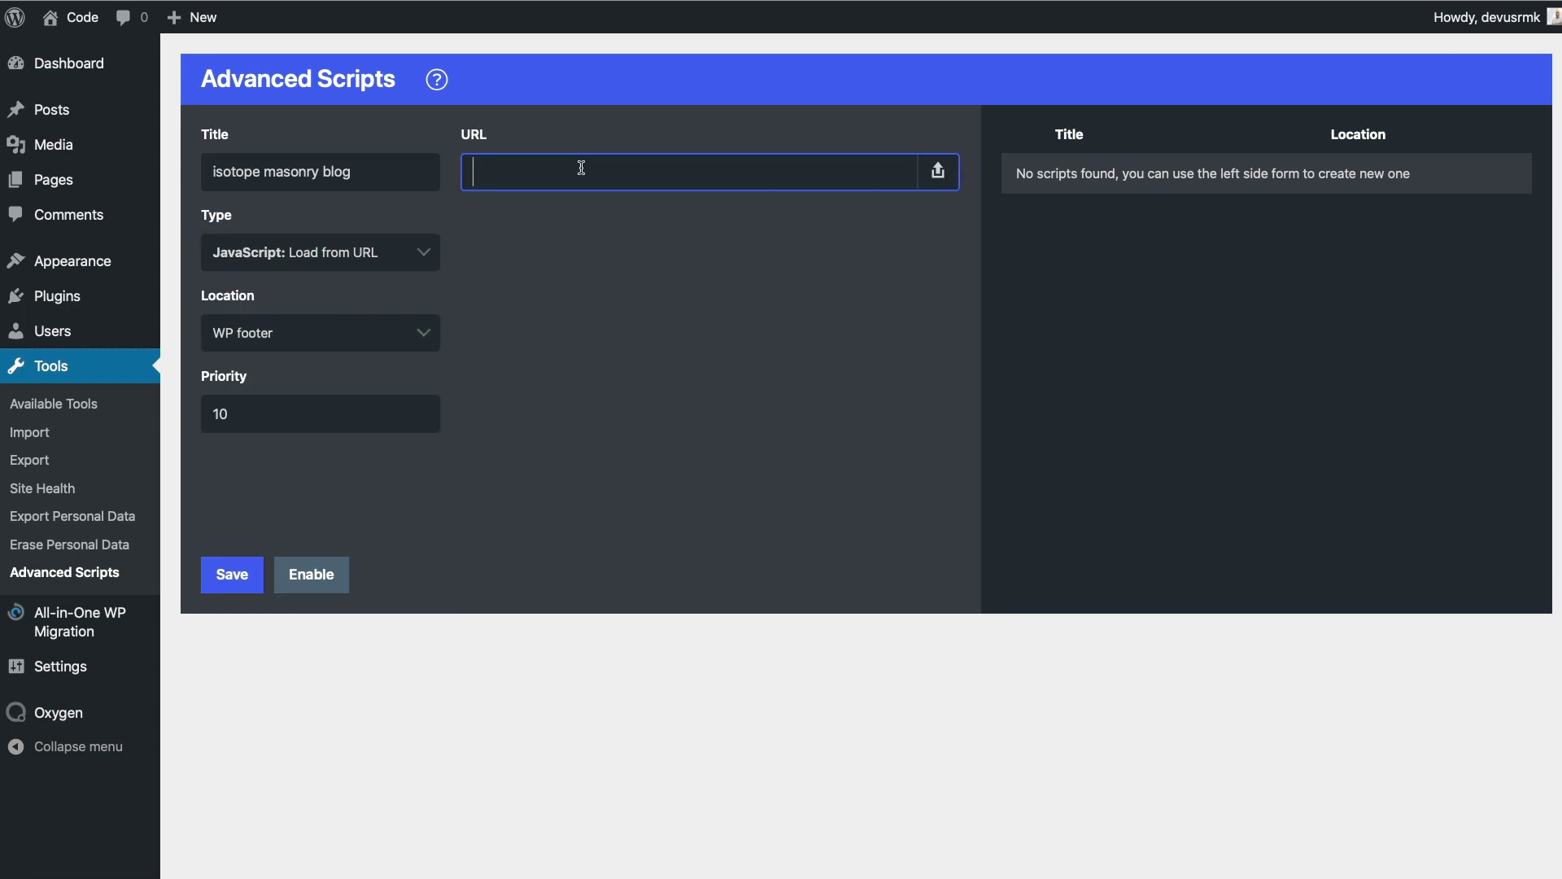
key(ctrl+v)
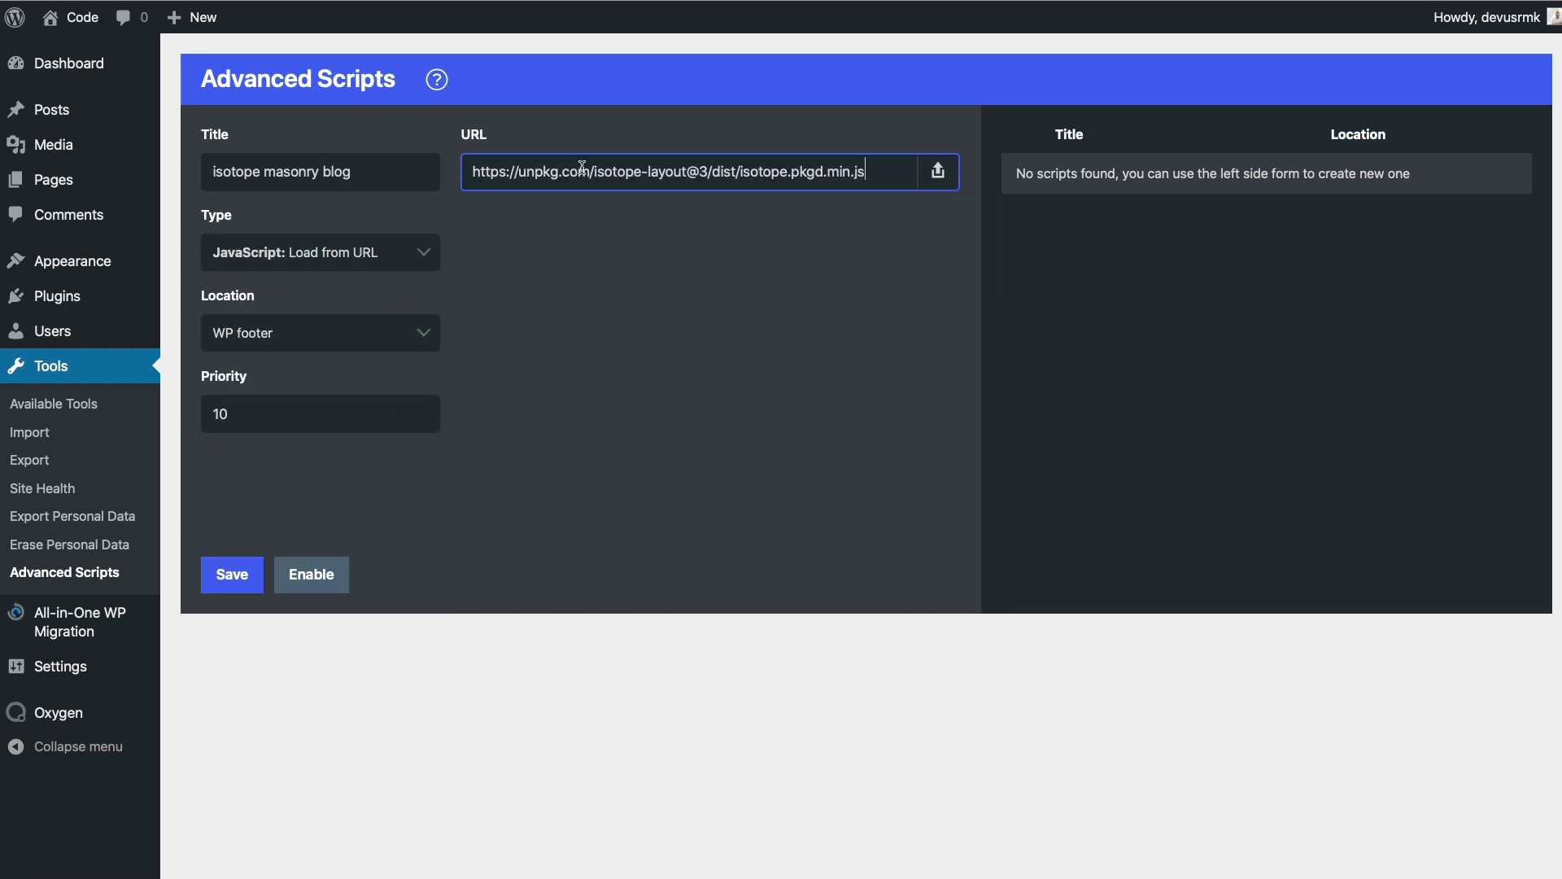
click(311, 575)
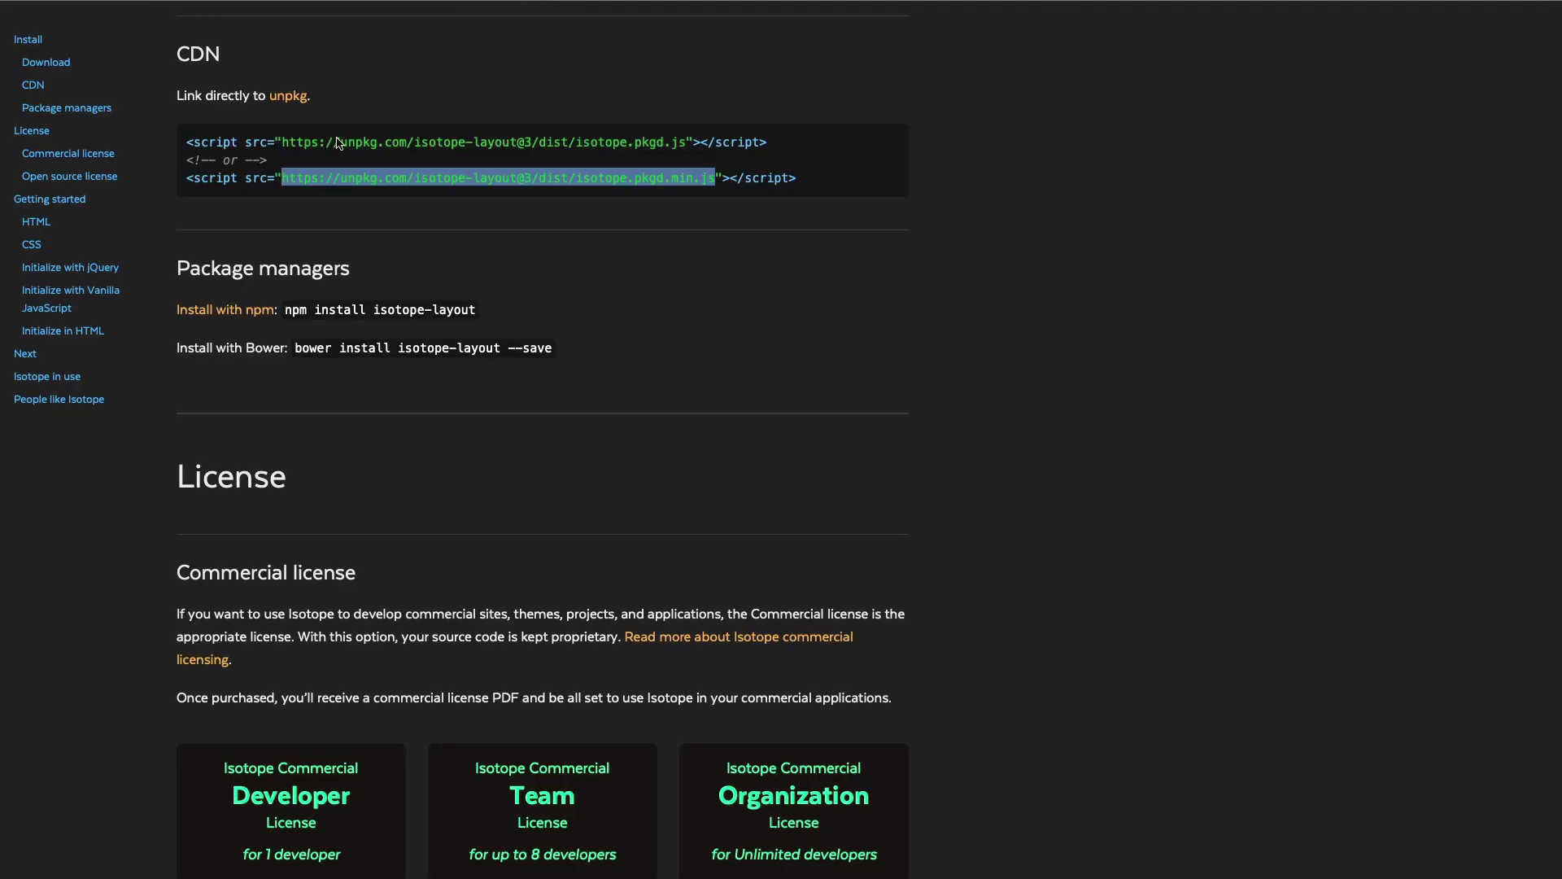
- Copy the 'Initialize with jQuery' code sample from the Isotope HTML getting-started section
click(68, 228)
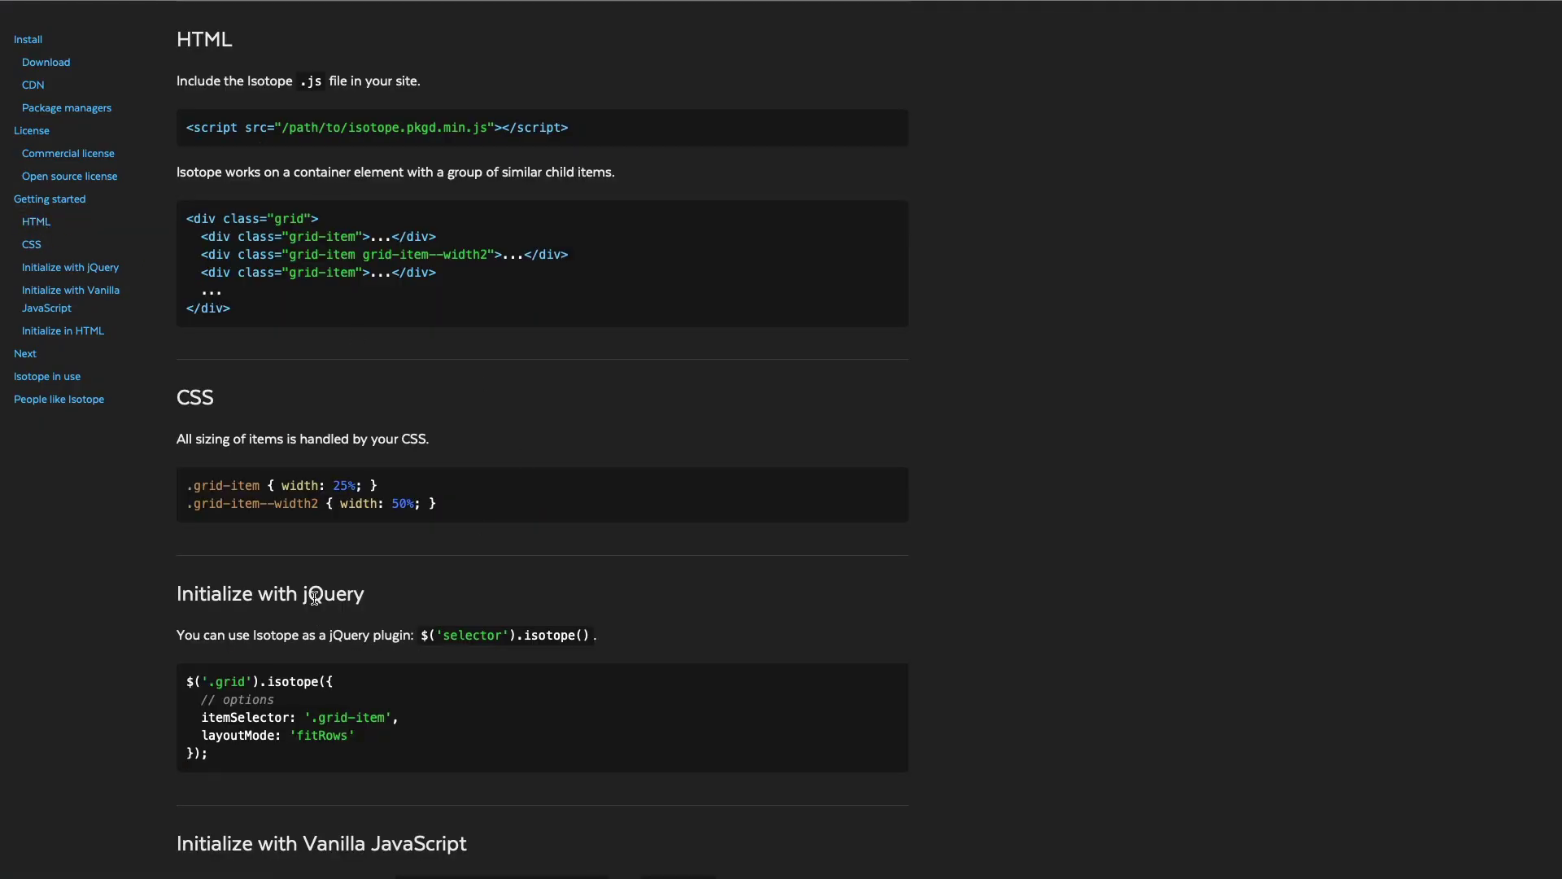
drag(188, 683, 223, 758)
right_click(221, 692)
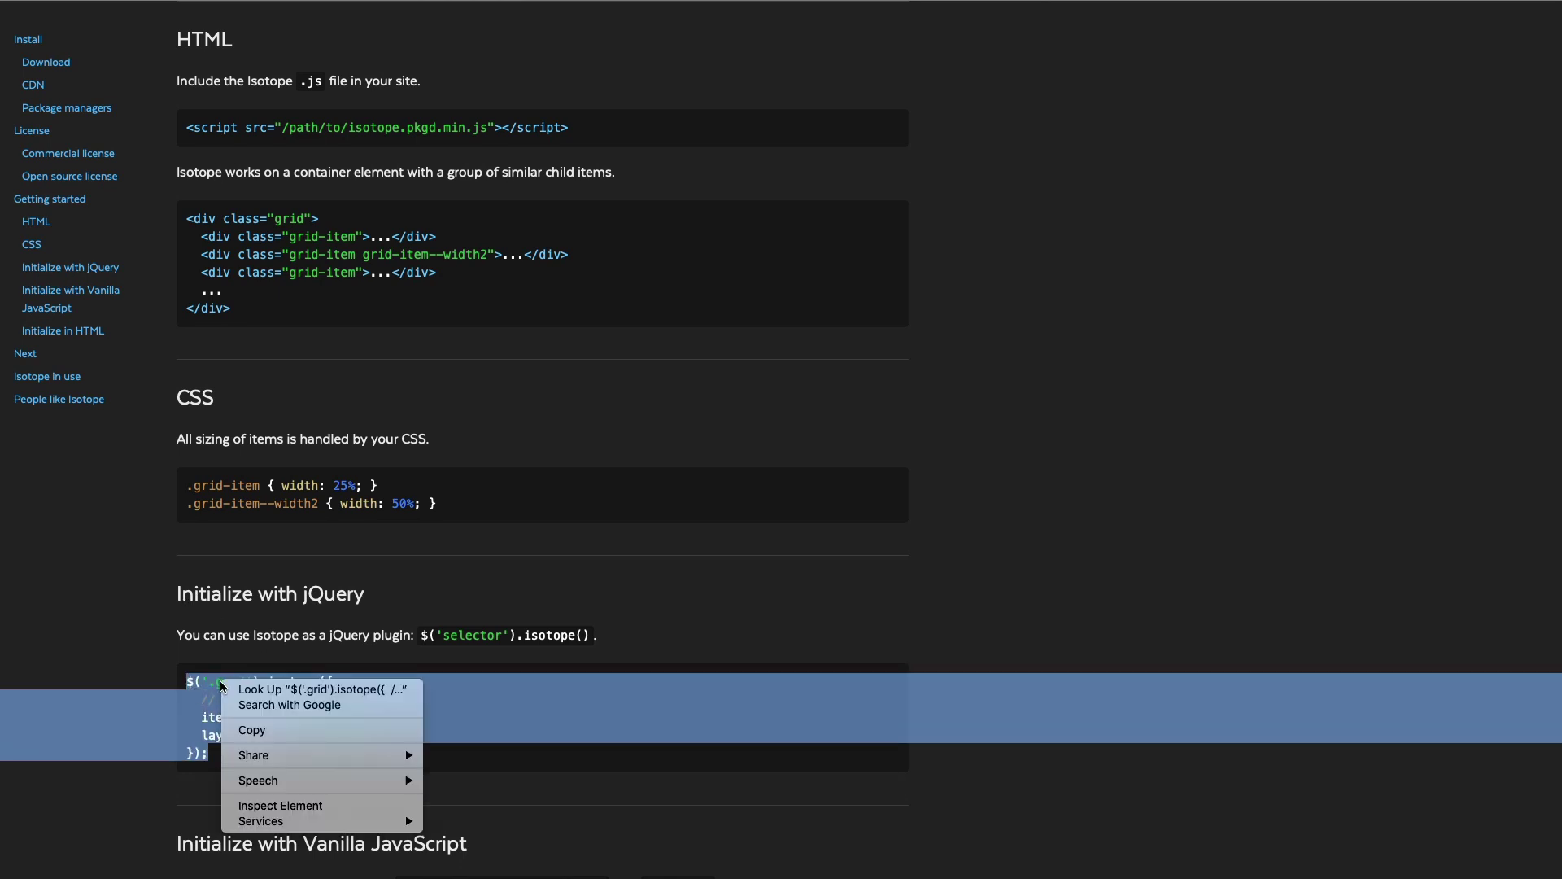
click(303, 730)
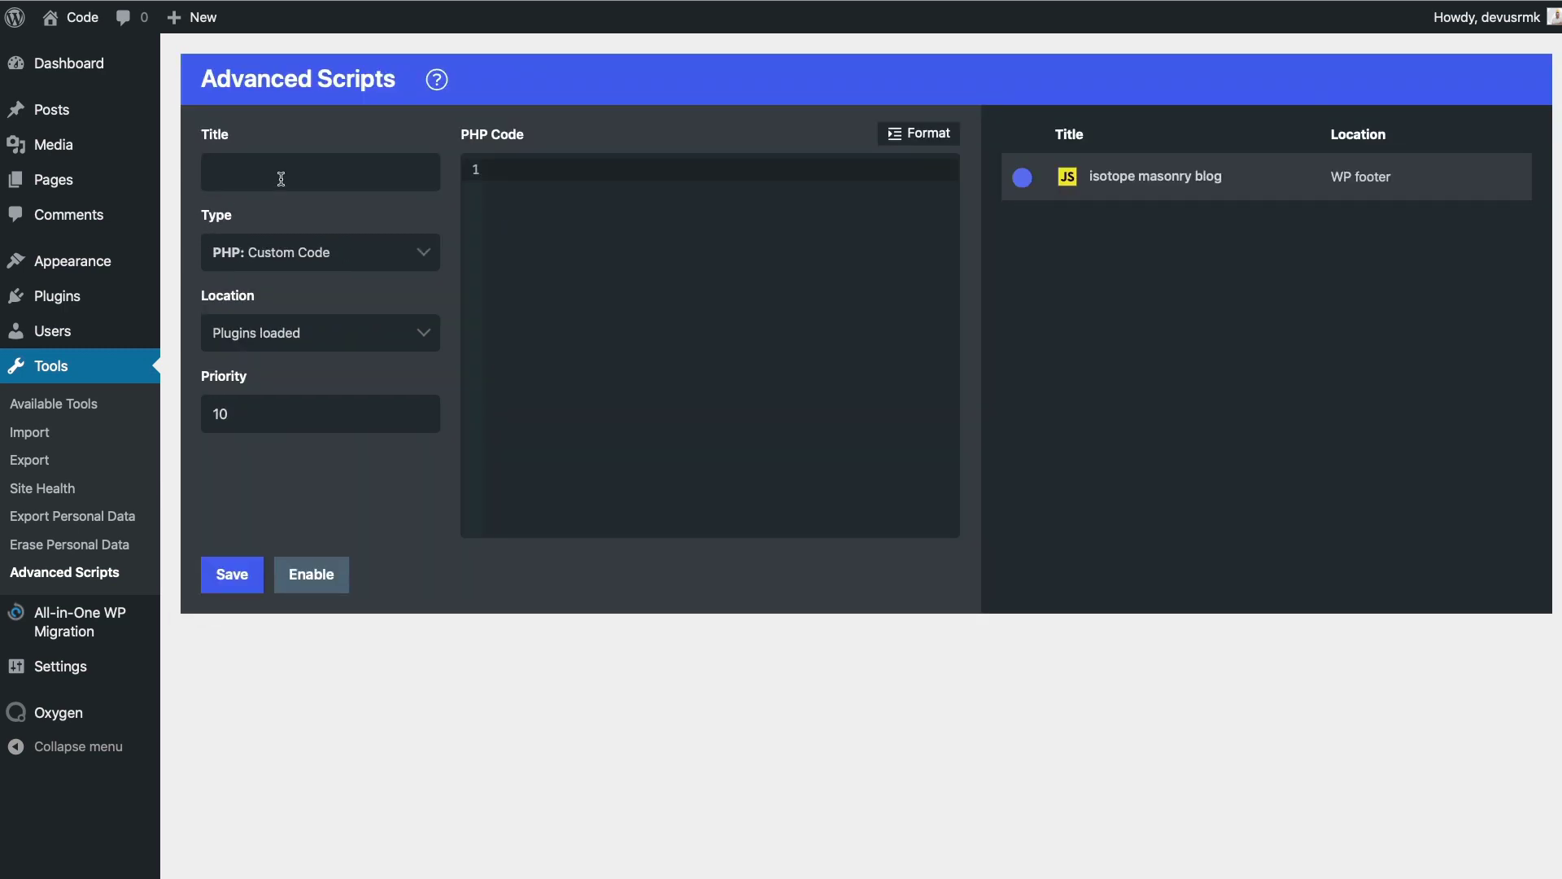
- Title the new script 'isotope masonry blog script'
click(281, 179)
text(iso)
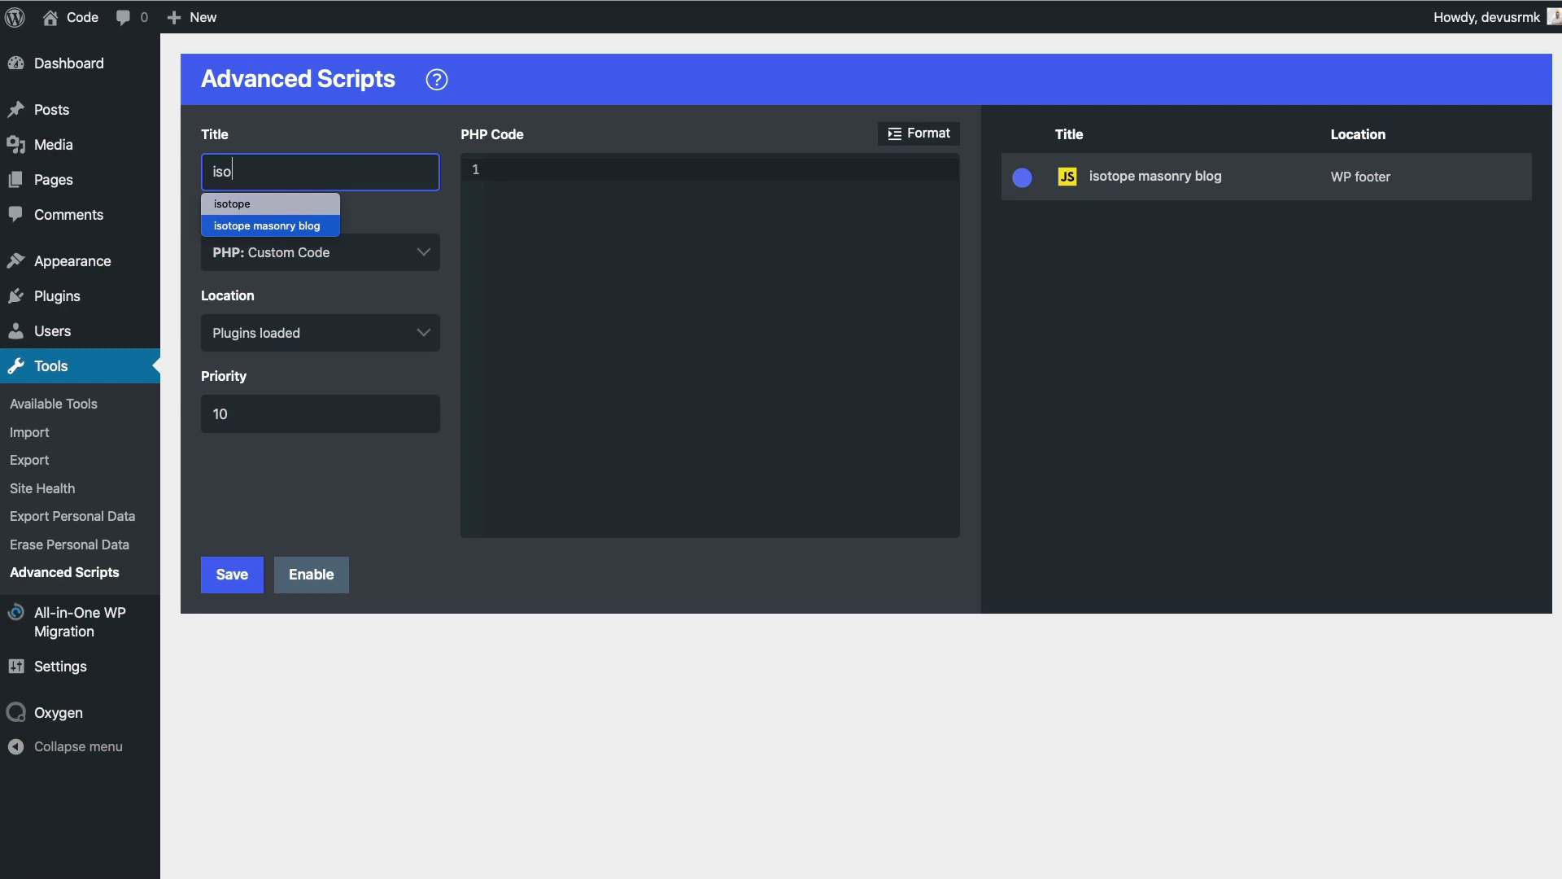
text(tpope)
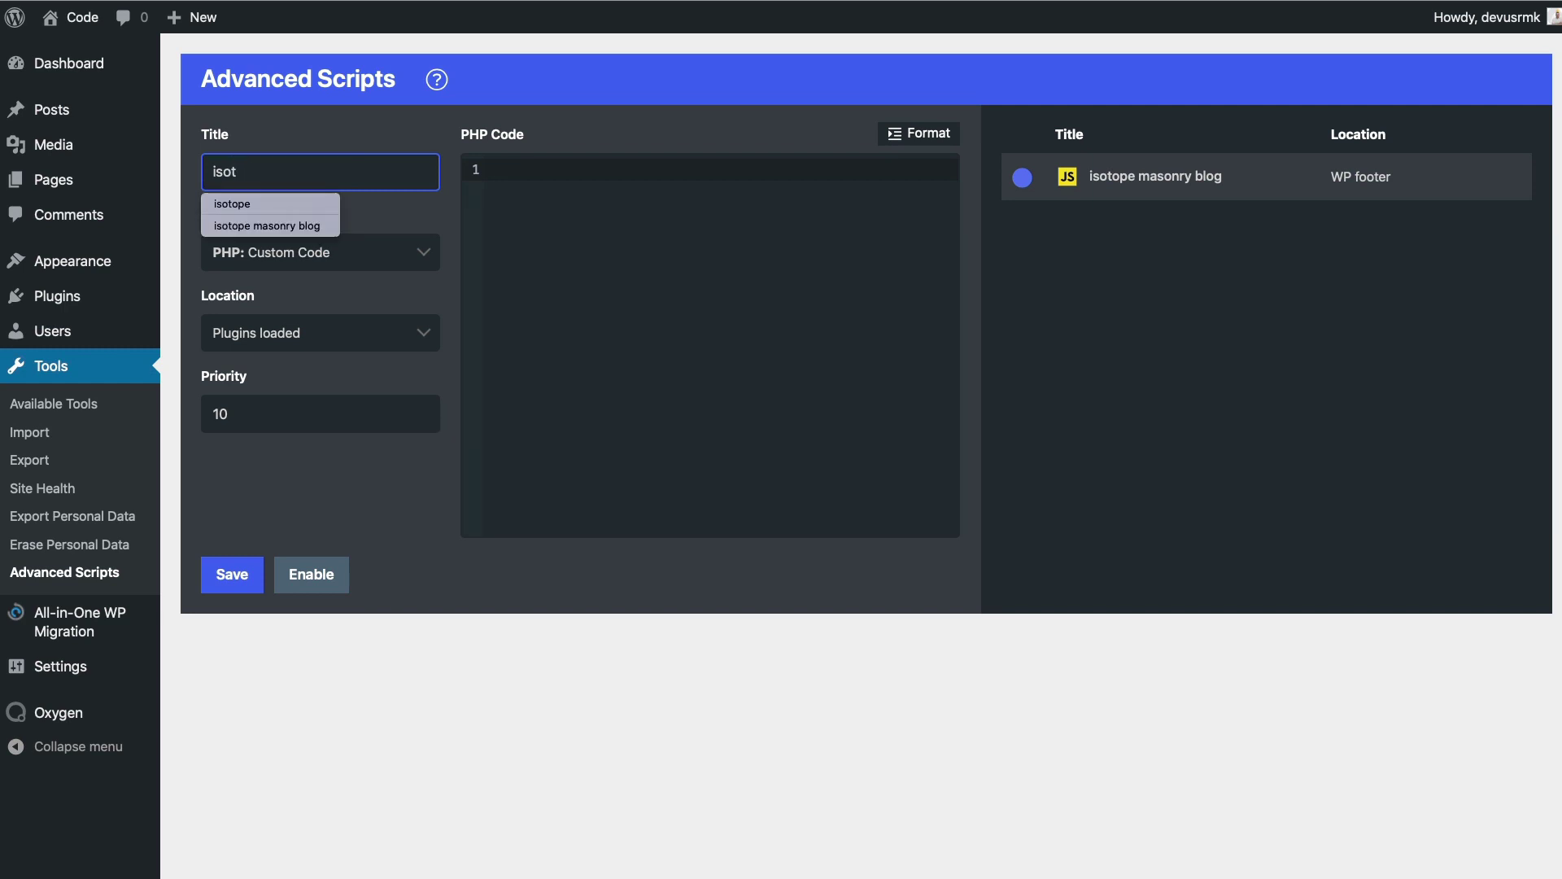
key(Down)
key(Down)
key(Return)
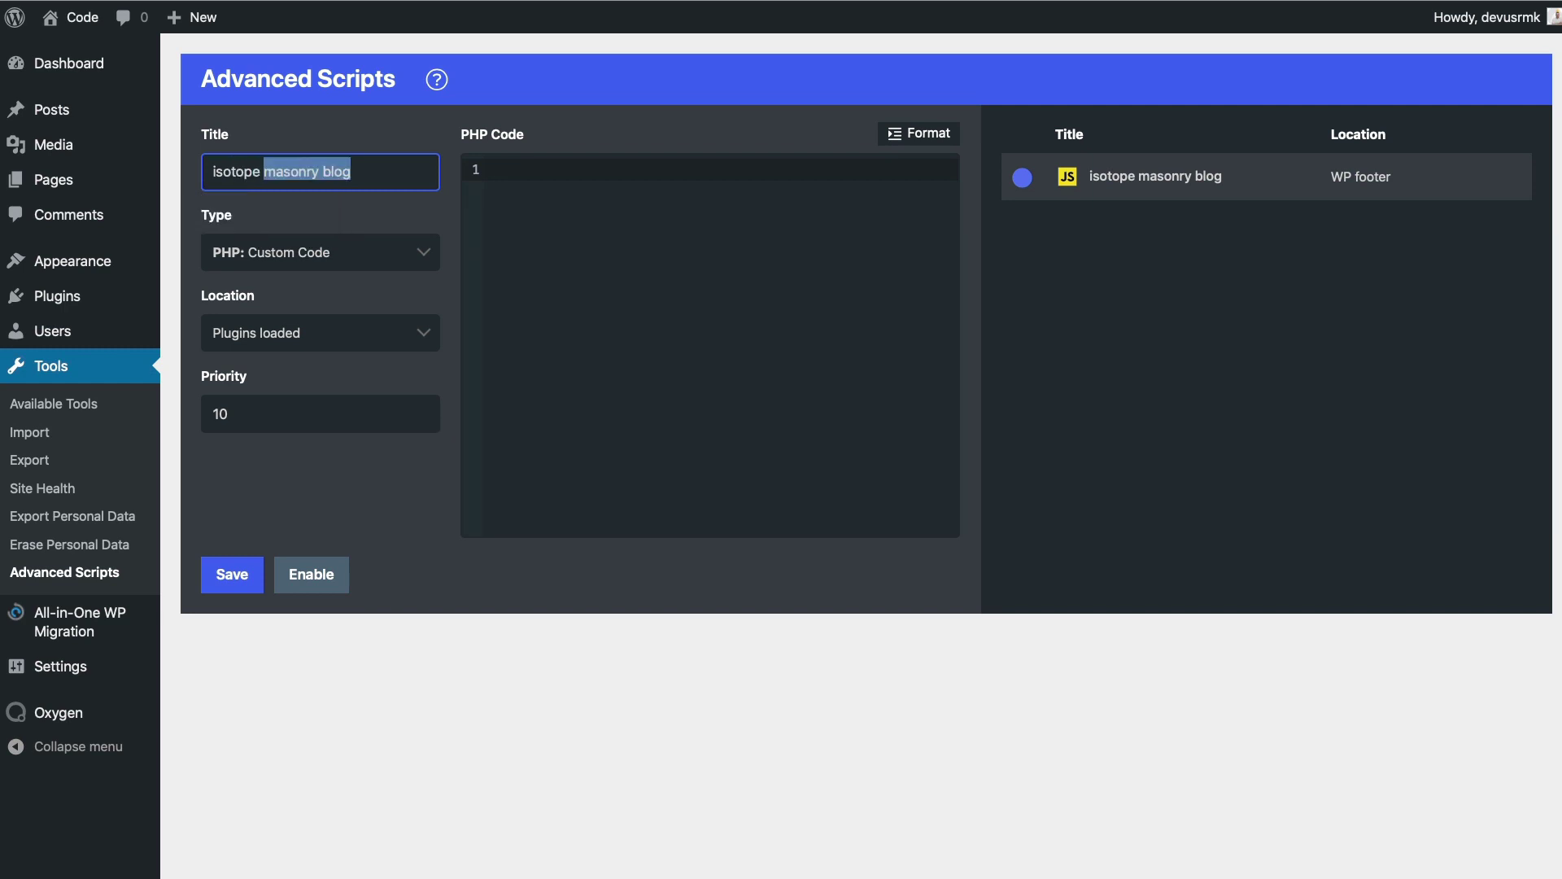
key(Right)
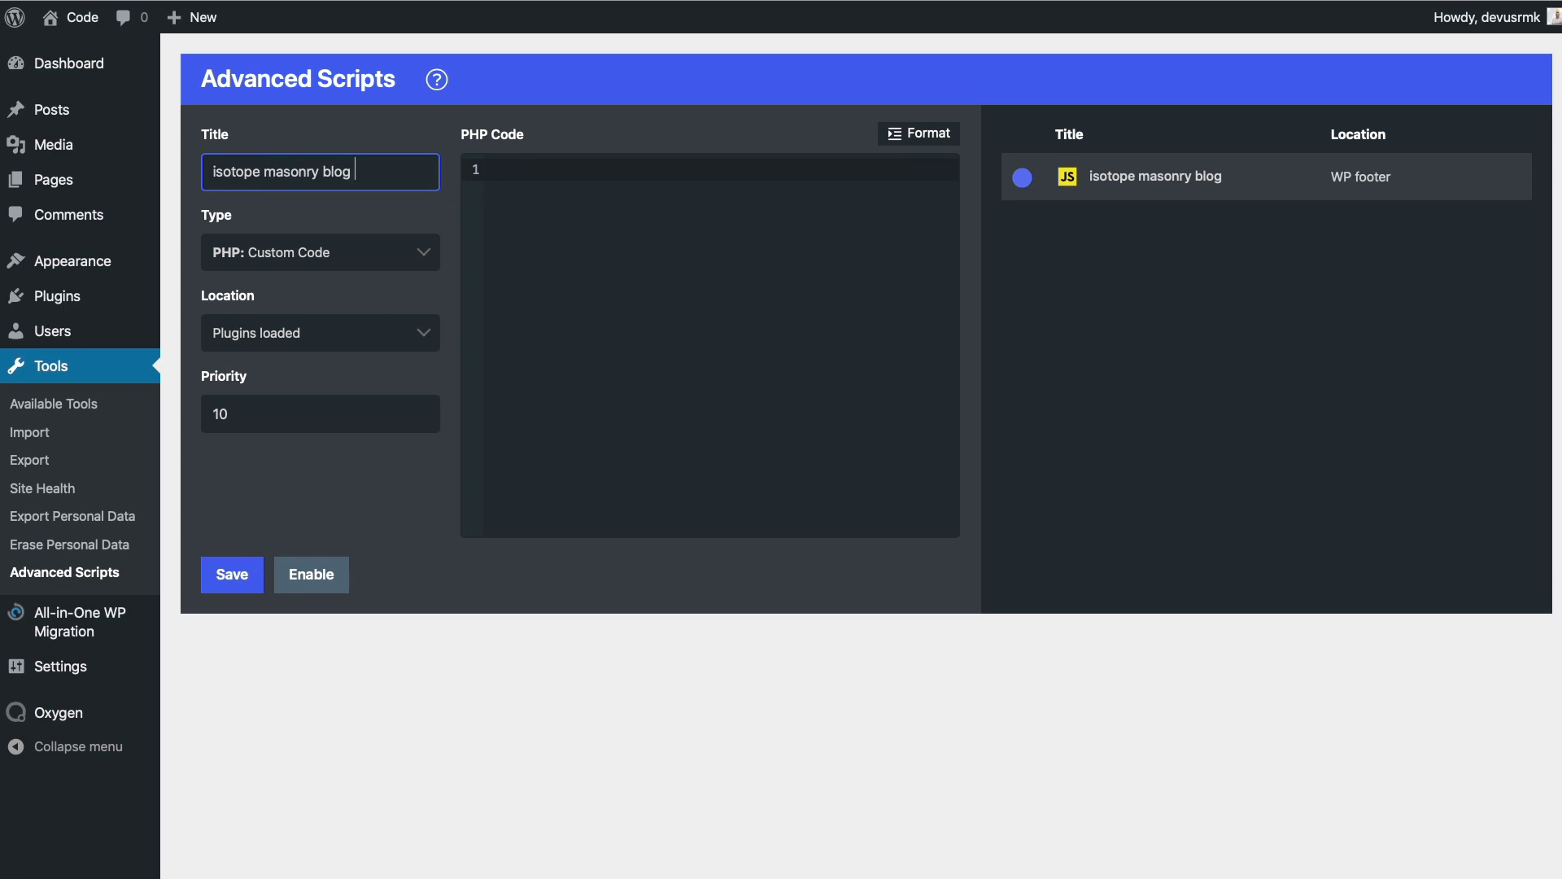
text(script)
- Paste the Isotope initialisation code, set the type to JavaScript: Custom Code, and enable the script
click(641, 425)
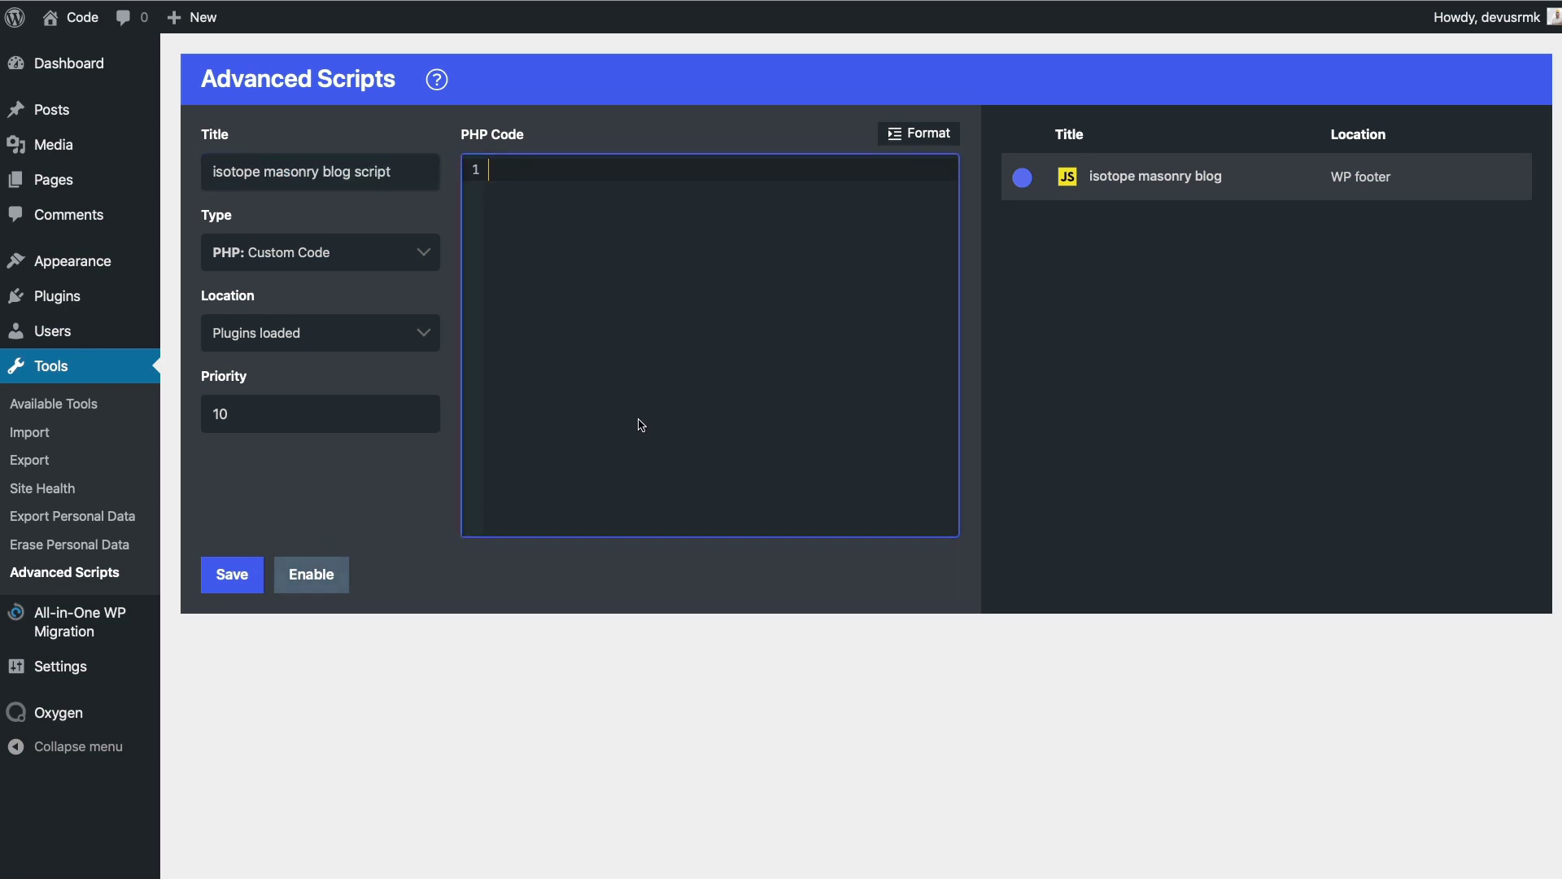
key(ctrl+v)
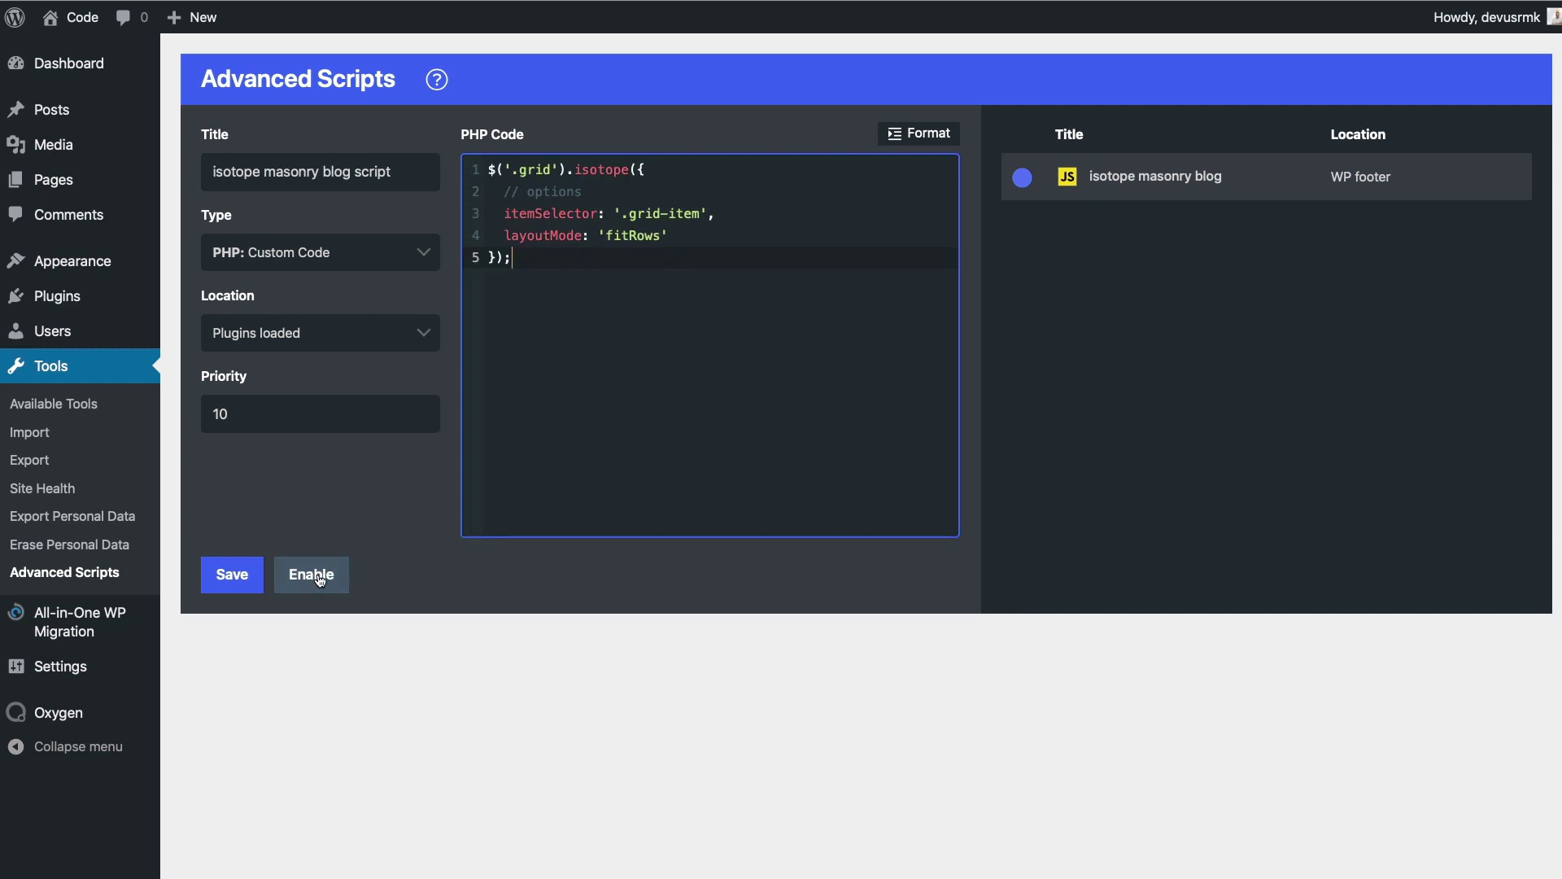
click(330, 265)
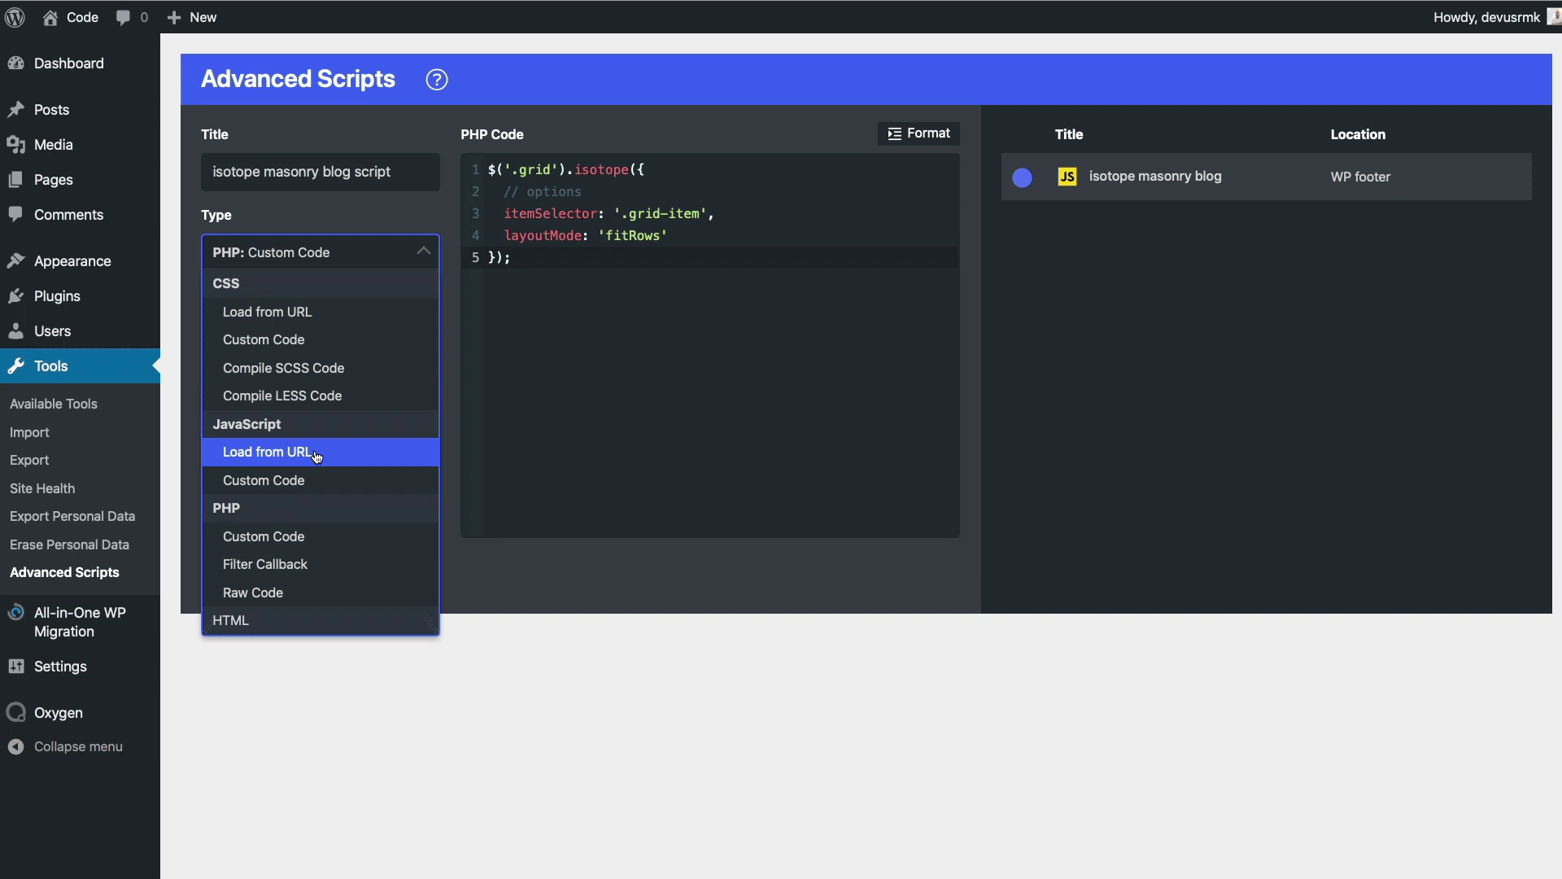
click(312, 480)
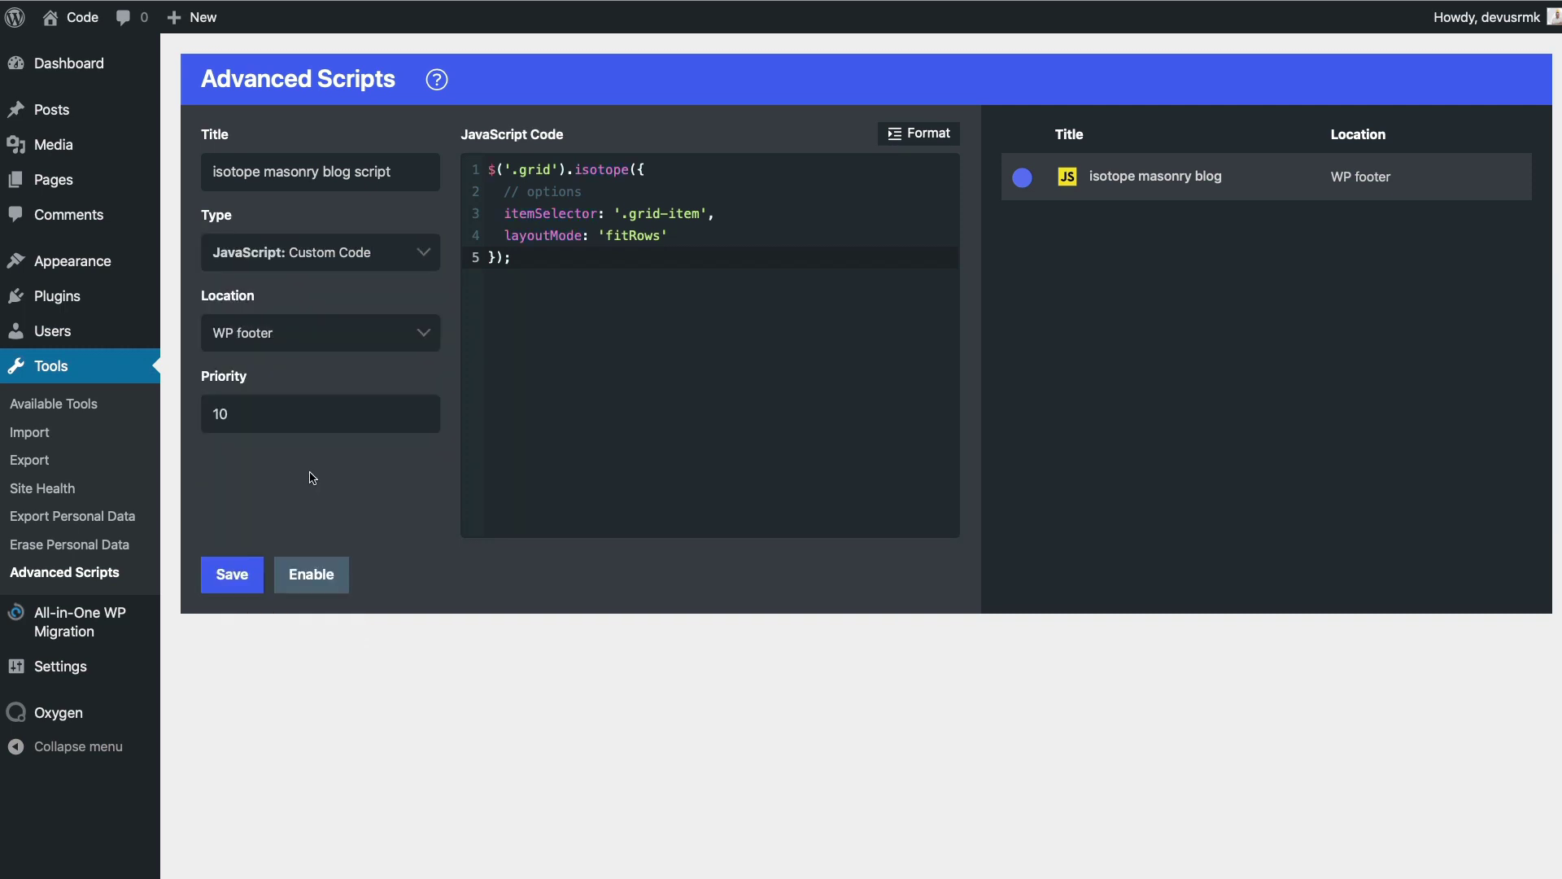
click(317, 576)
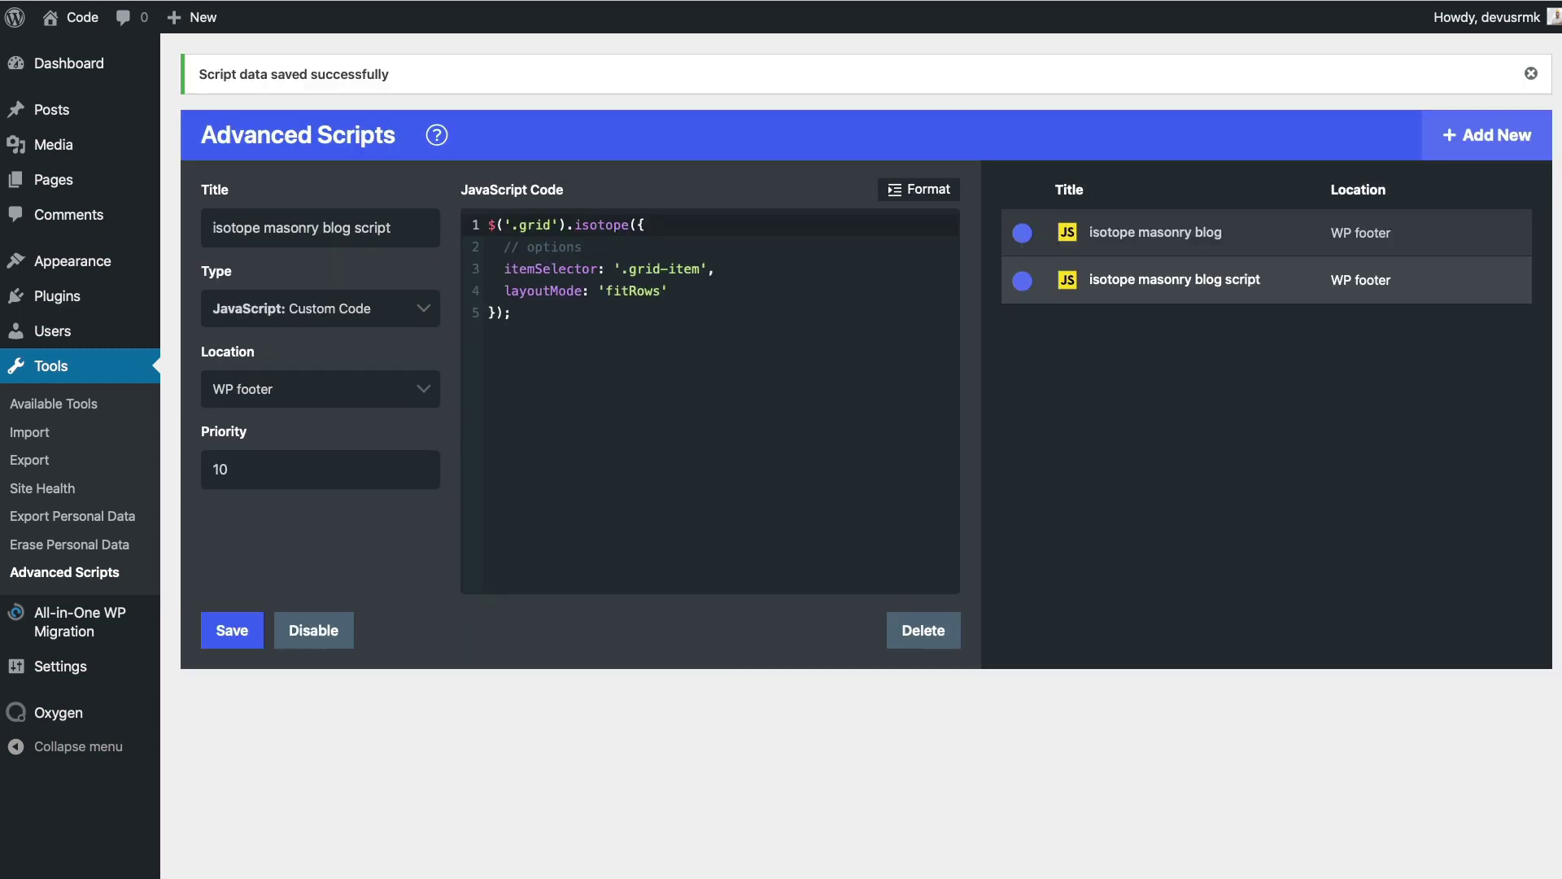
- Move the Isotope call inside a jQuery(document).ready wrapper and save the script
click(669, 393)
key(ctrl+Home)
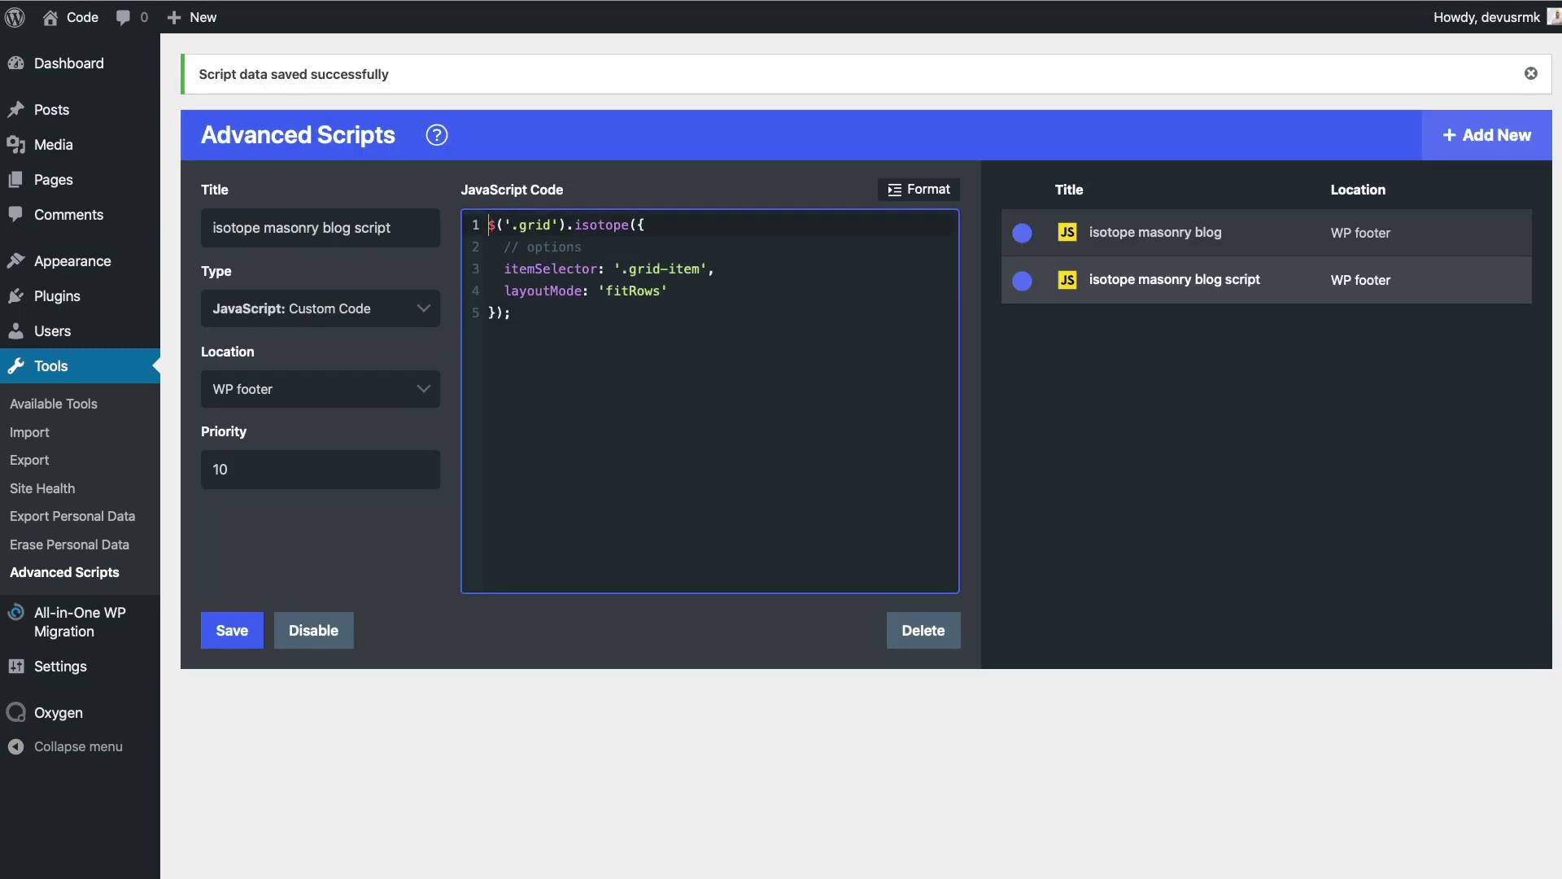
key(Return)
key(Return)
key(Up)
key(Up)
text(jQuery(document).ready(function($){    });)
click(655, 268)
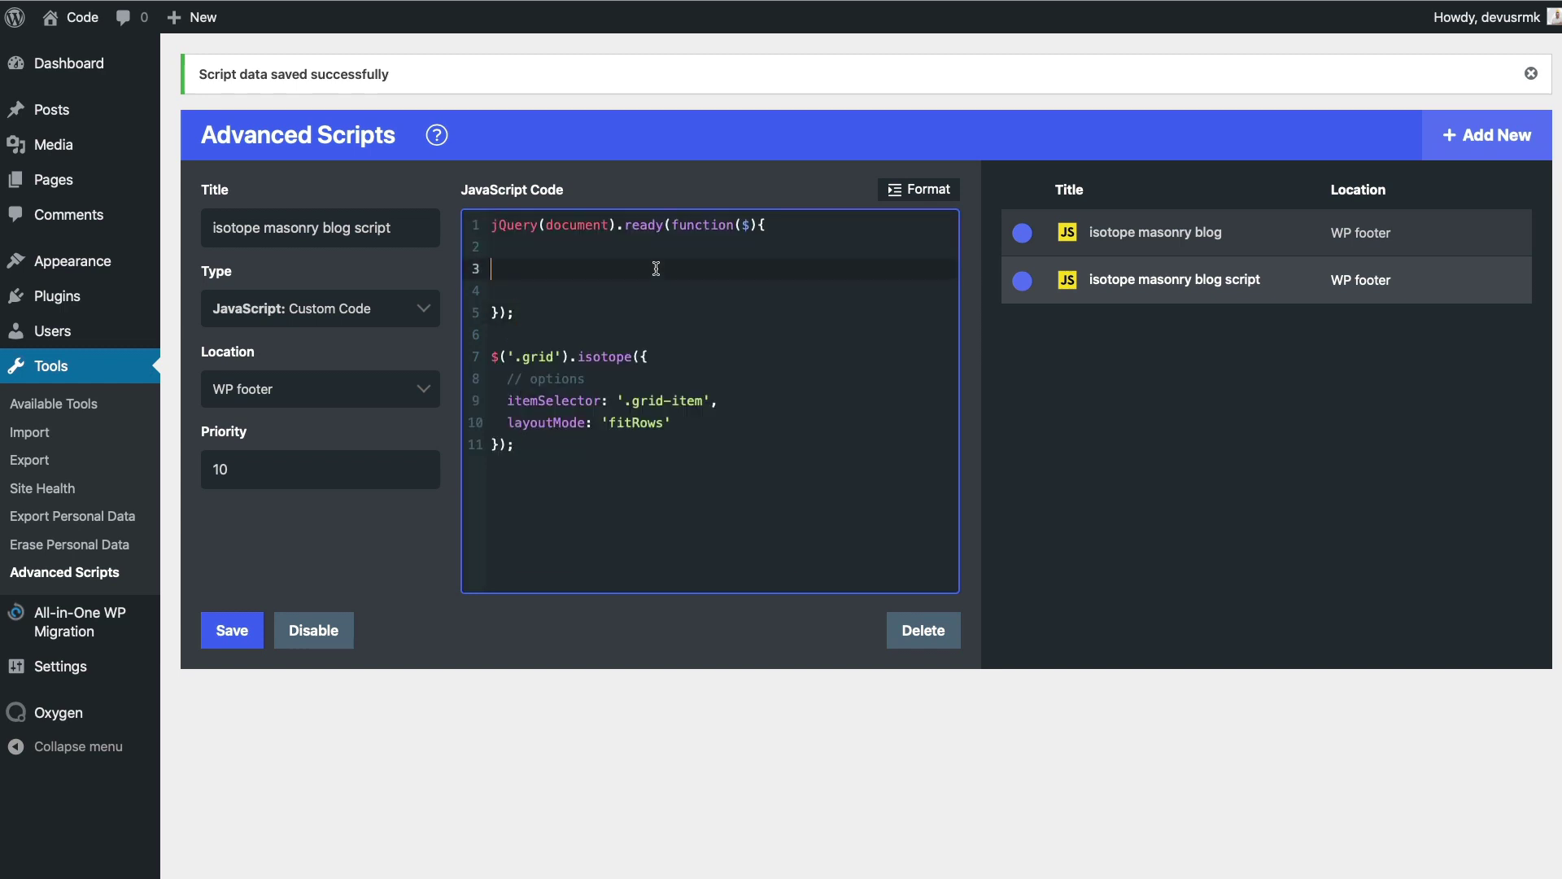
drag(572, 466, 493, 358)
key(ctrl+x)
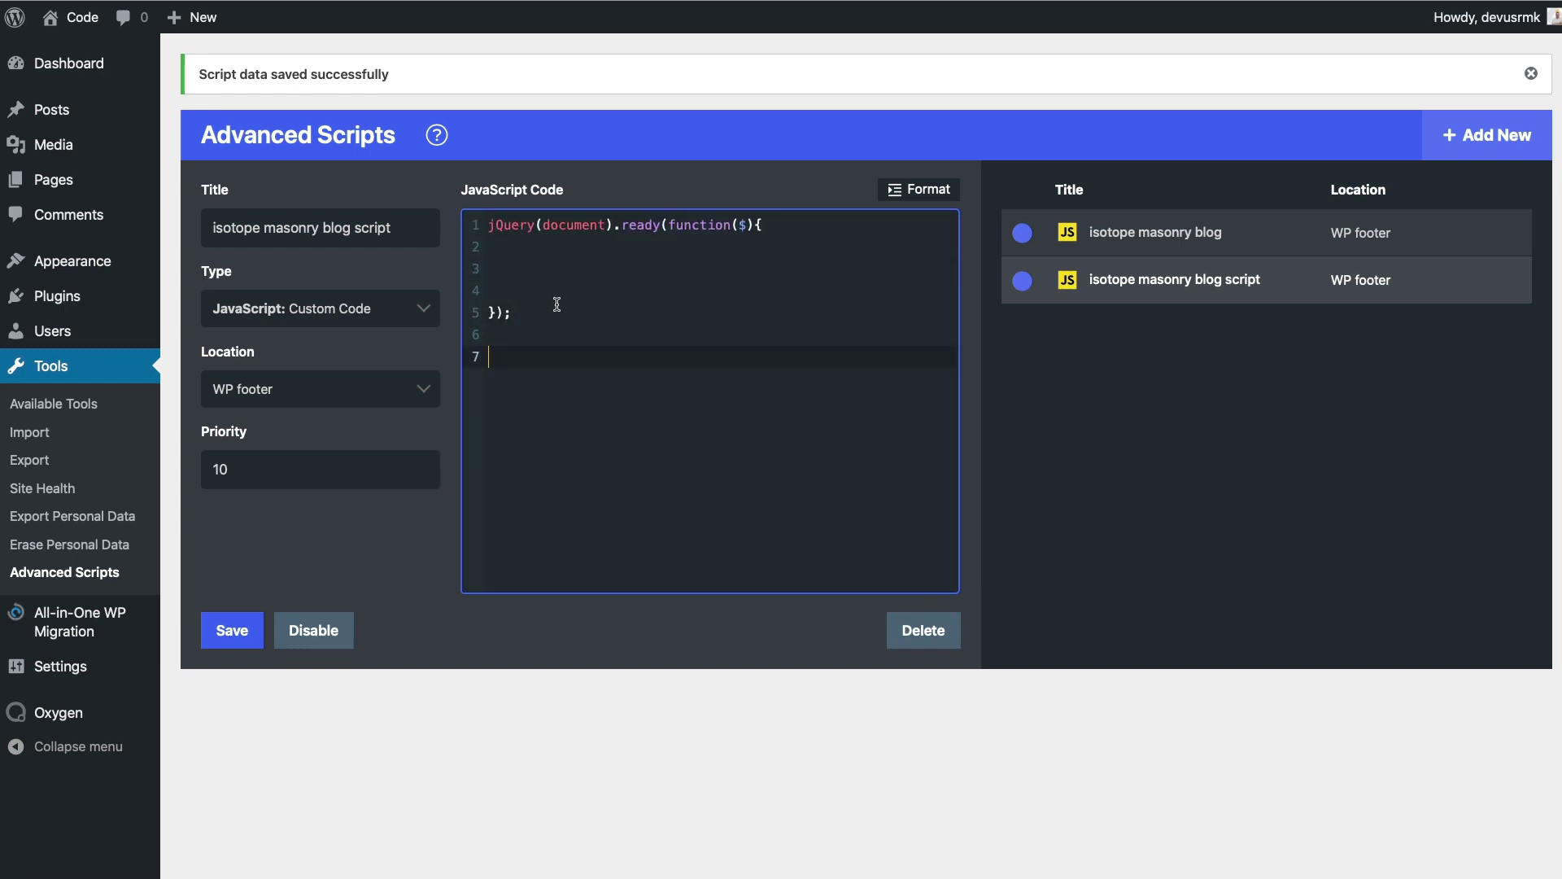
key(ctrl+v)
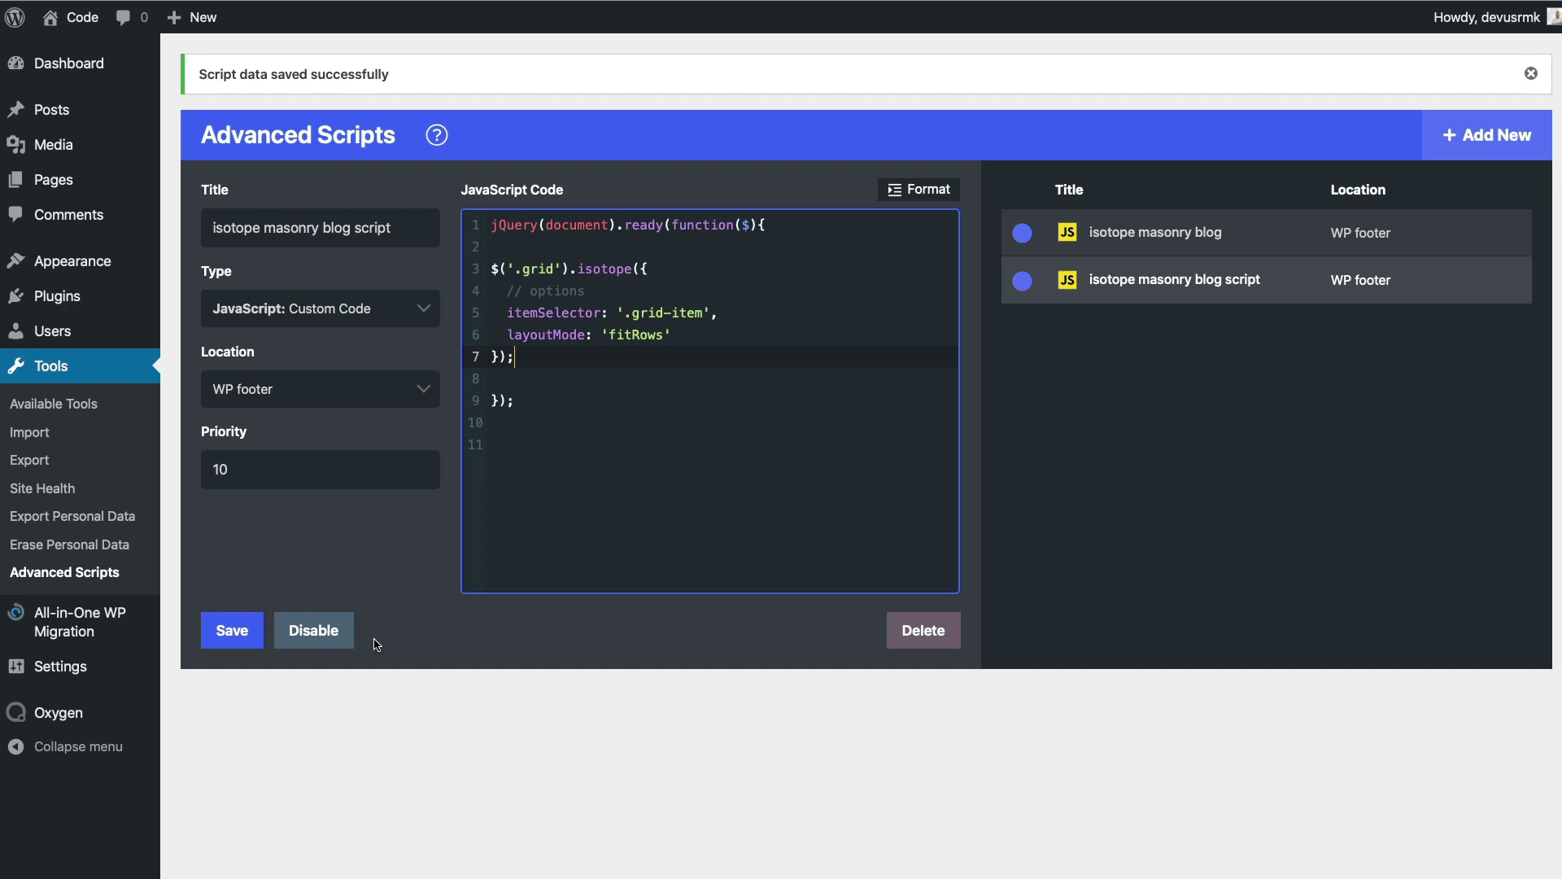
click(219, 633)
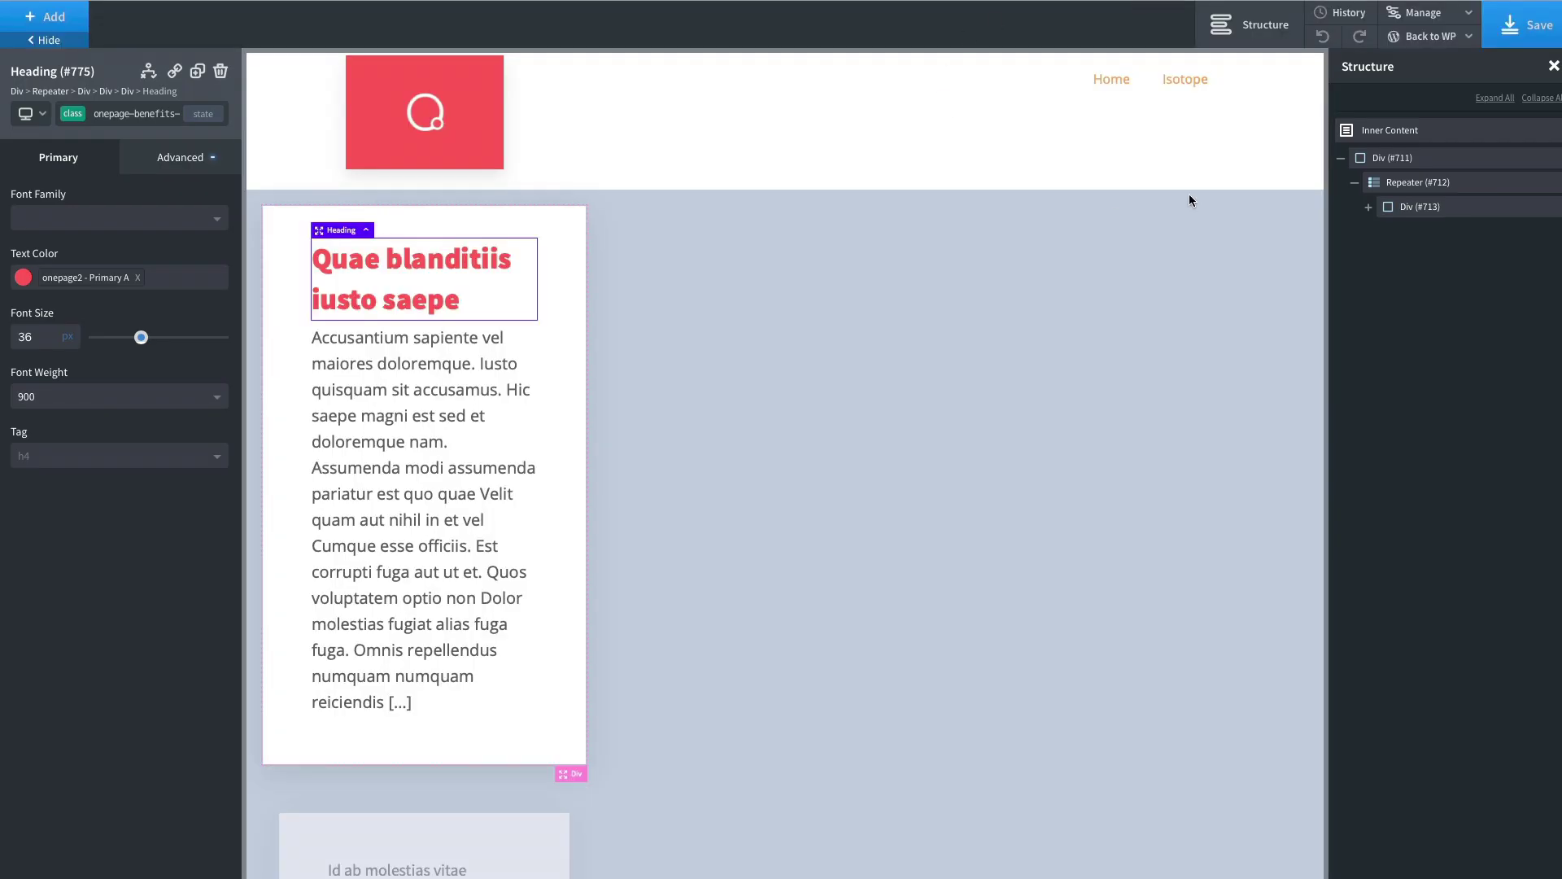
- Change the Repeater (#712) element's ID to blog-post-loop
click(1441, 185)
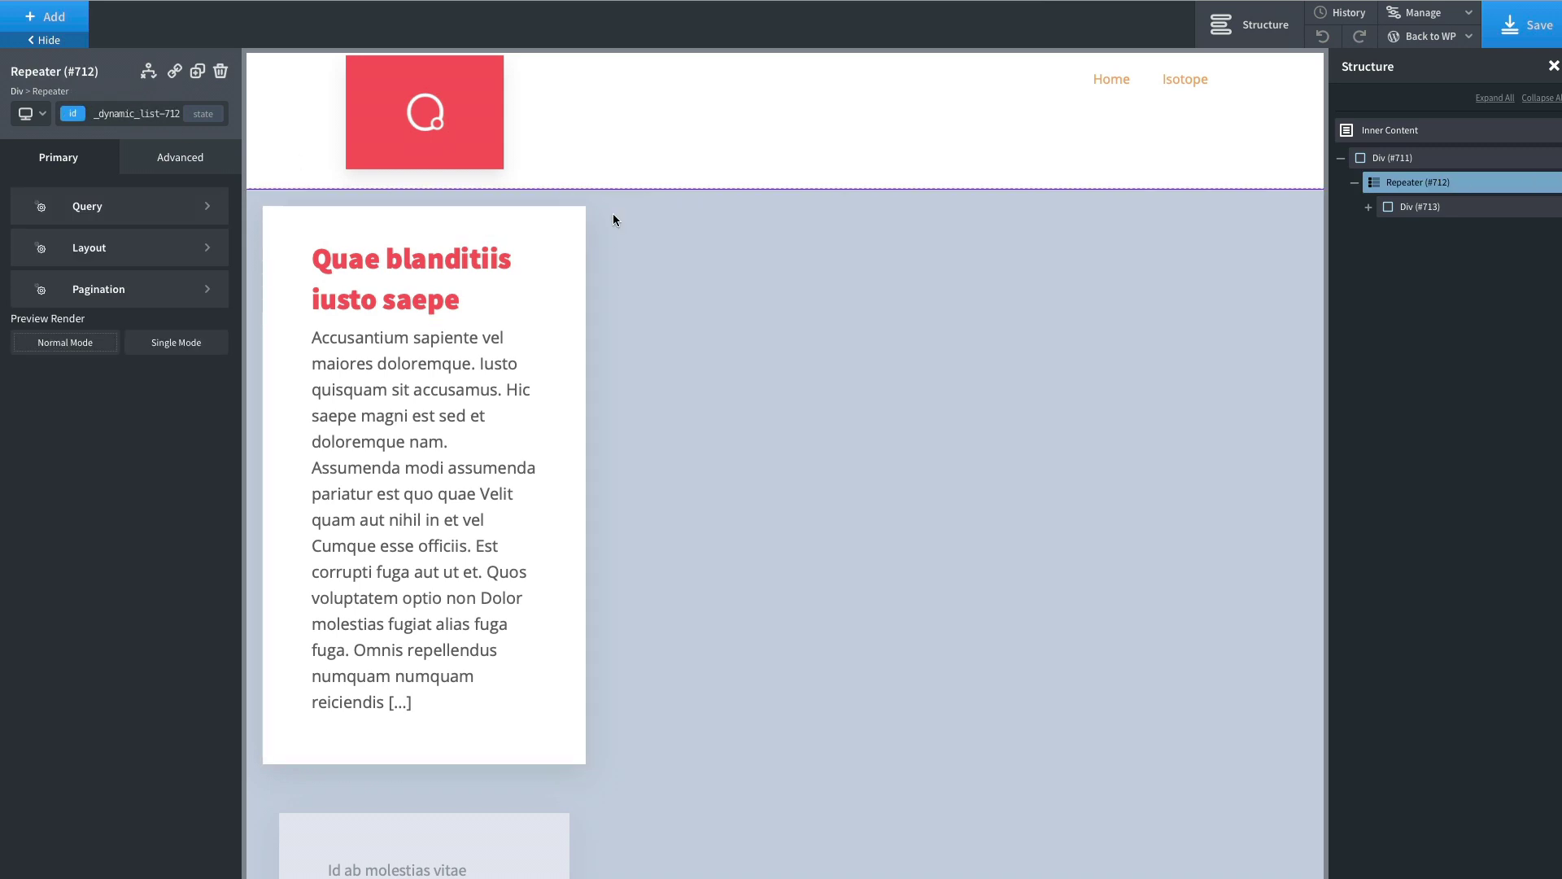
right_click(686, 228)
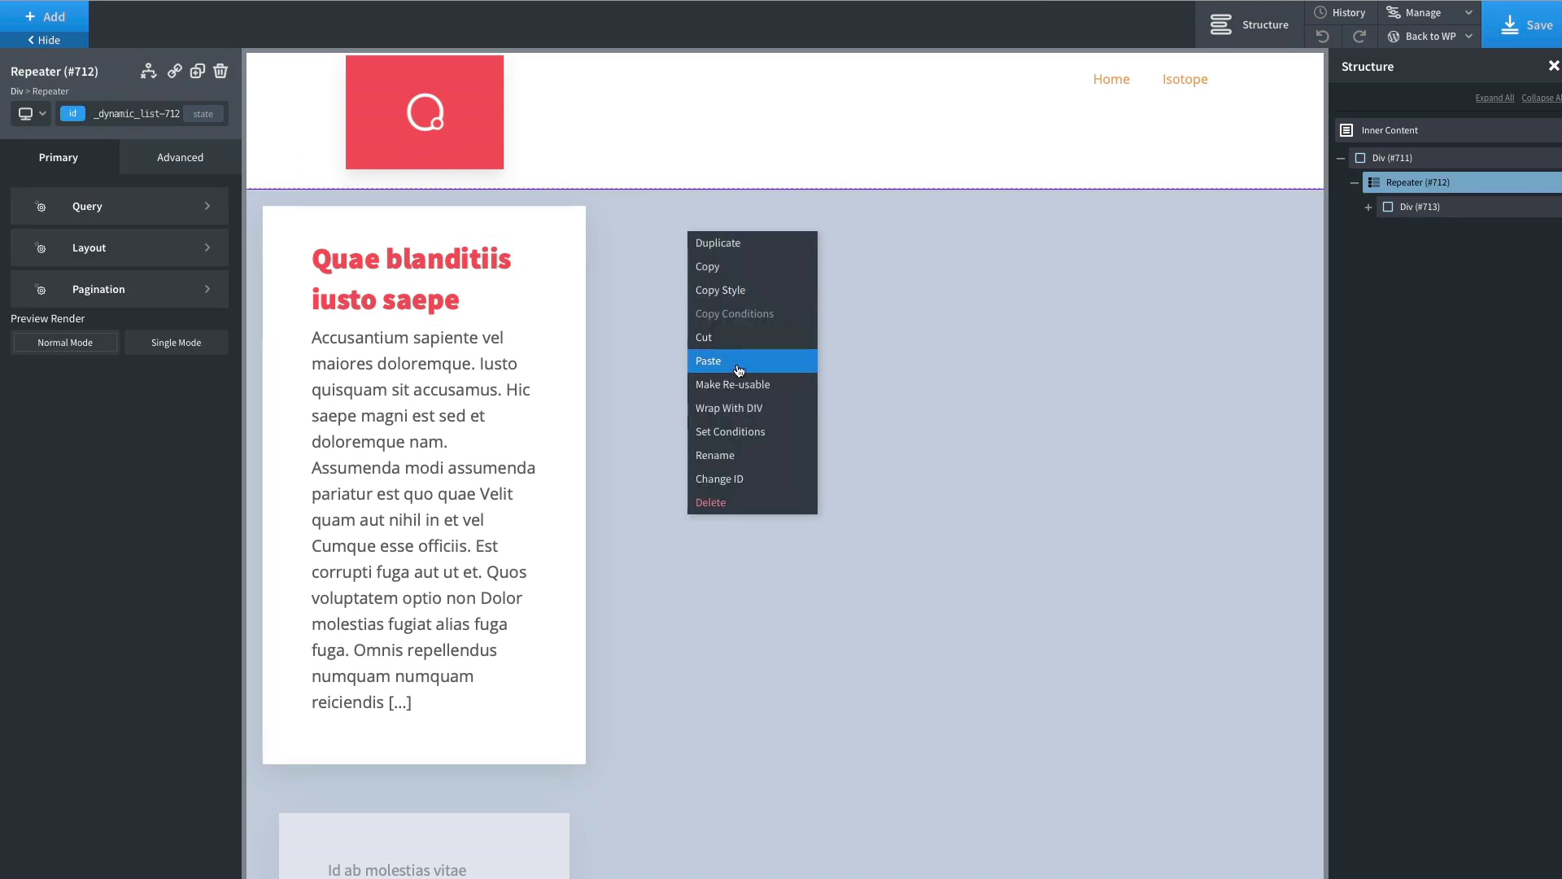
click(747, 480)
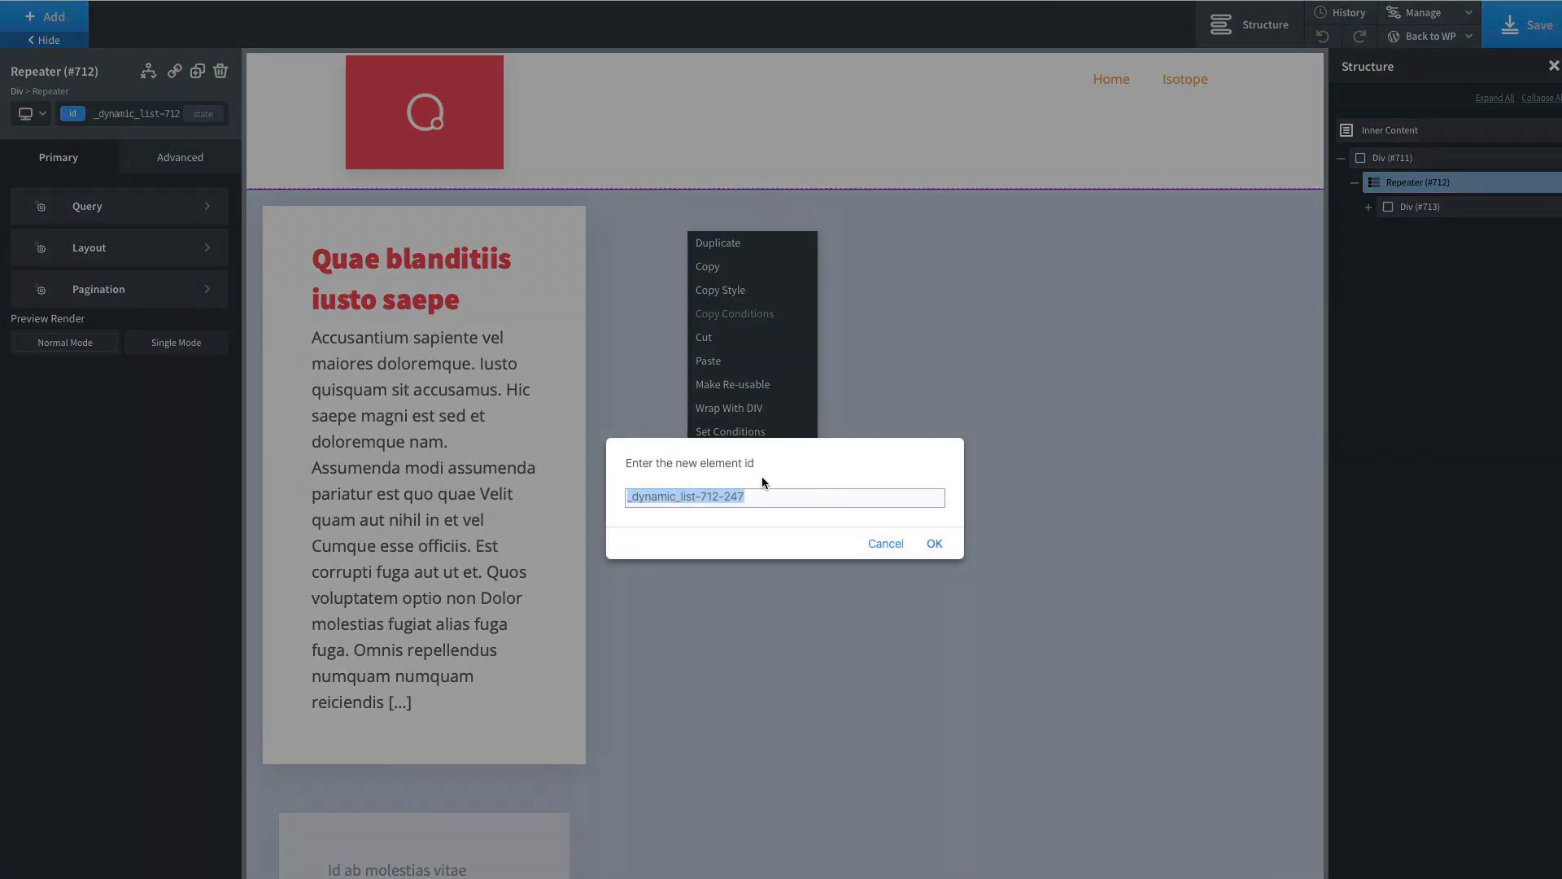
text(post-loo)
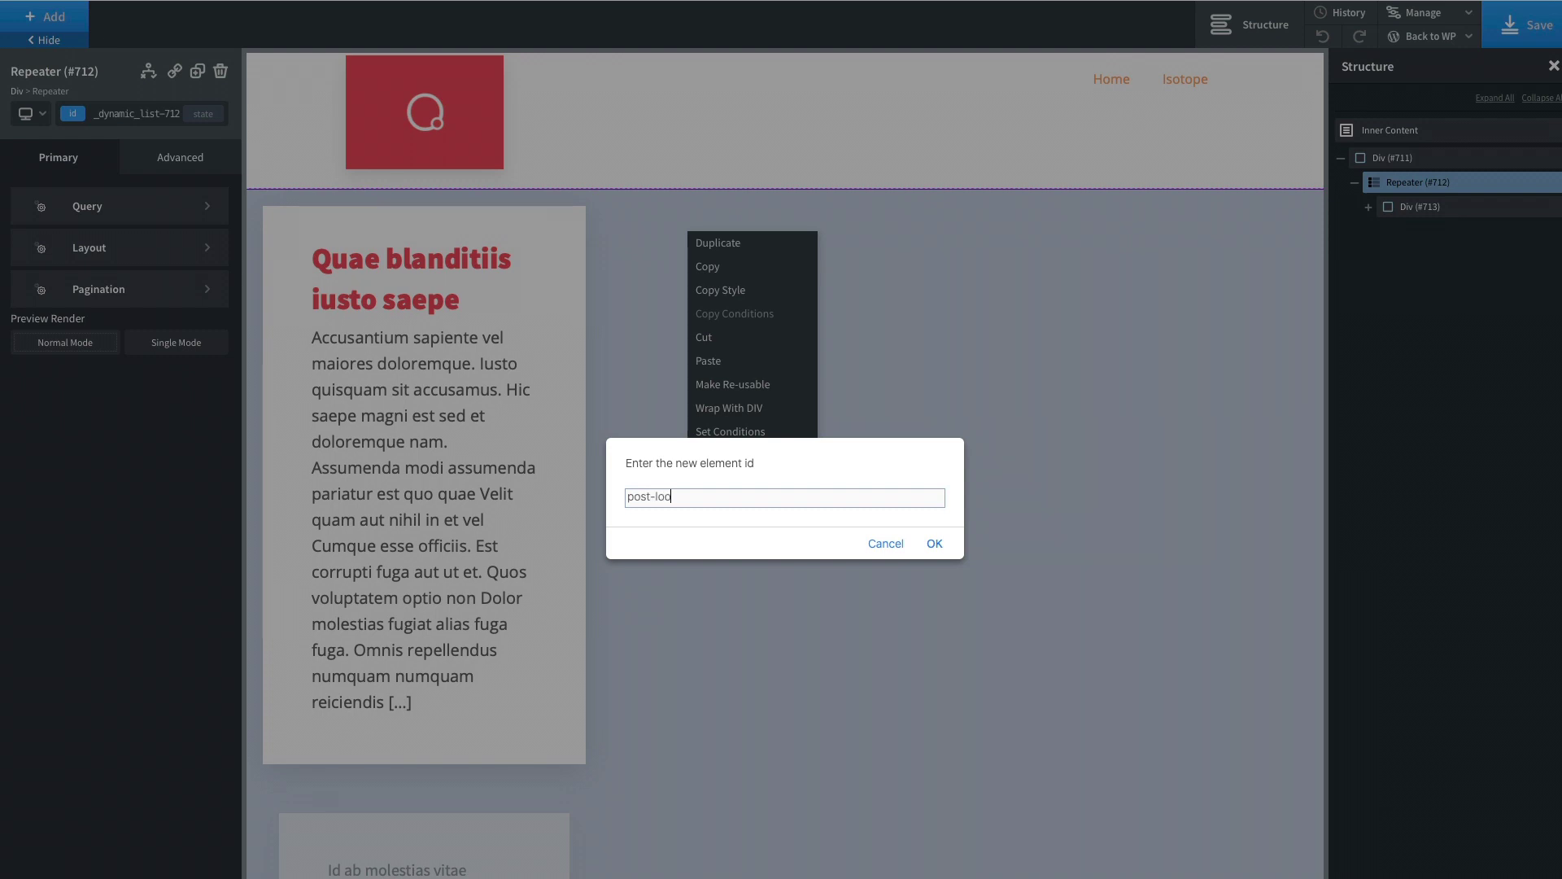
text(blog-)
key(ctrl+a)
key(ctrl+c)
click(936, 544)
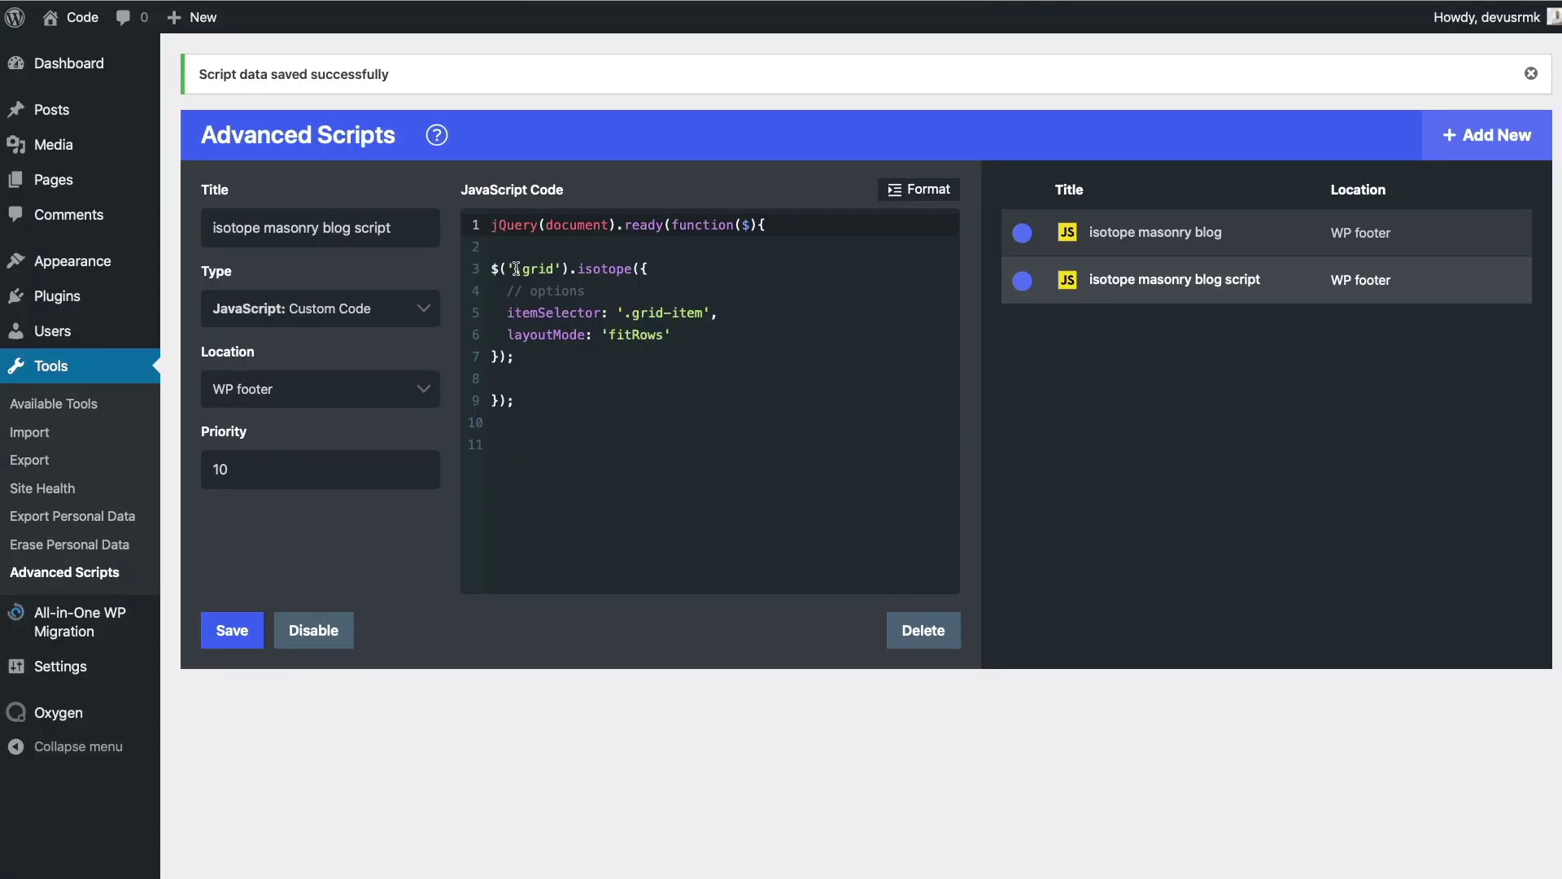
- Replace '.grid' in the Isotope call with '#blog-post-loop' and save the script
drag(516, 268, 551, 270)
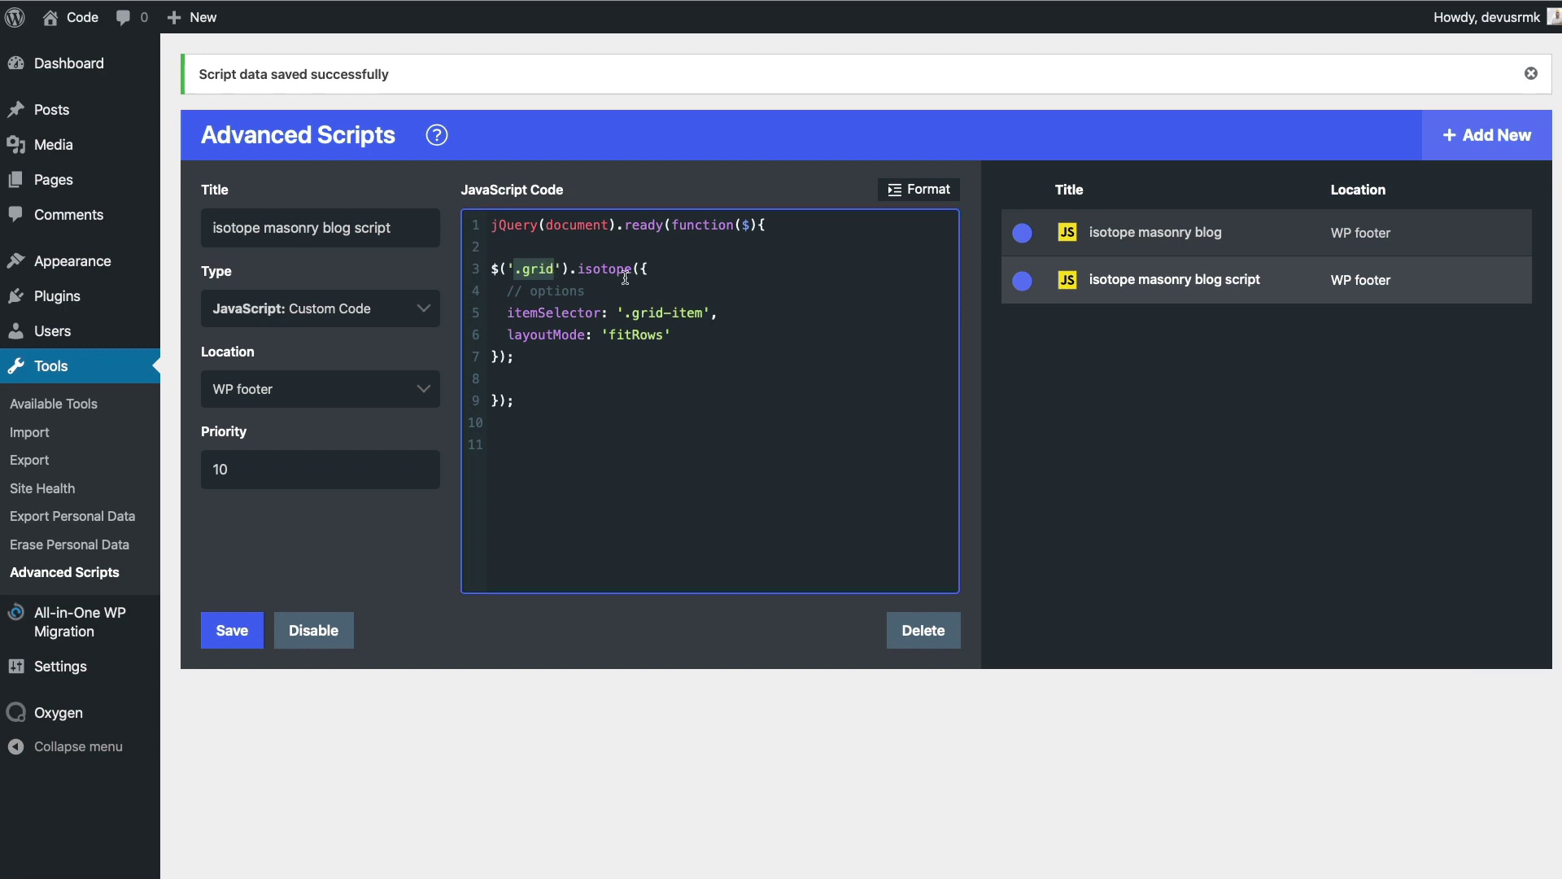
text(#)
key(ctrl+v)
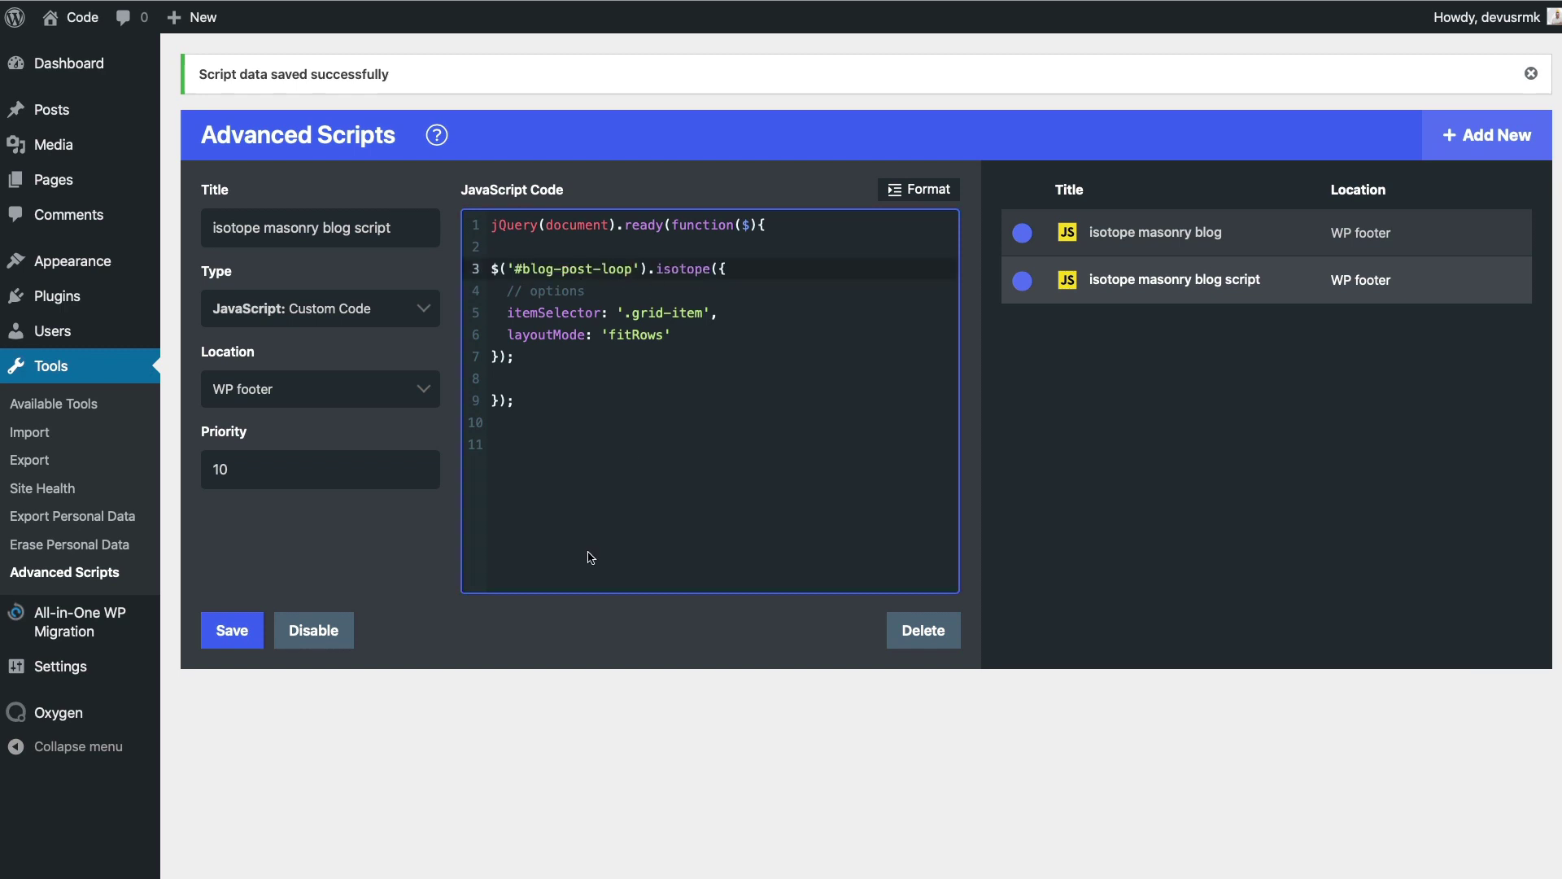
click(229, 637)
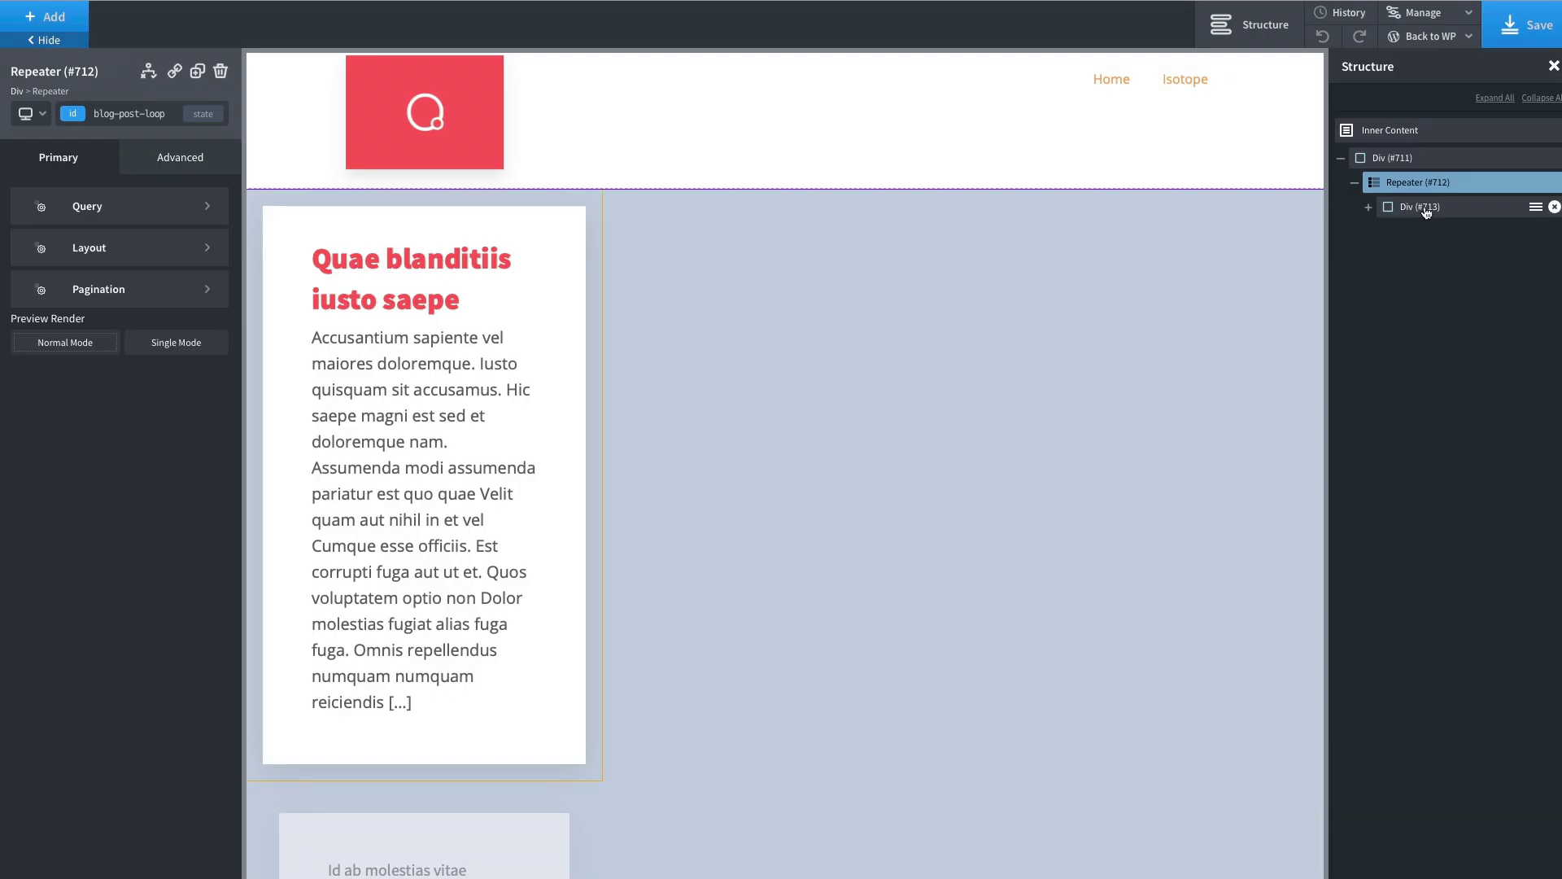
- Add the class blog-post-item to the post card Div (#713)
click(1425, 211)
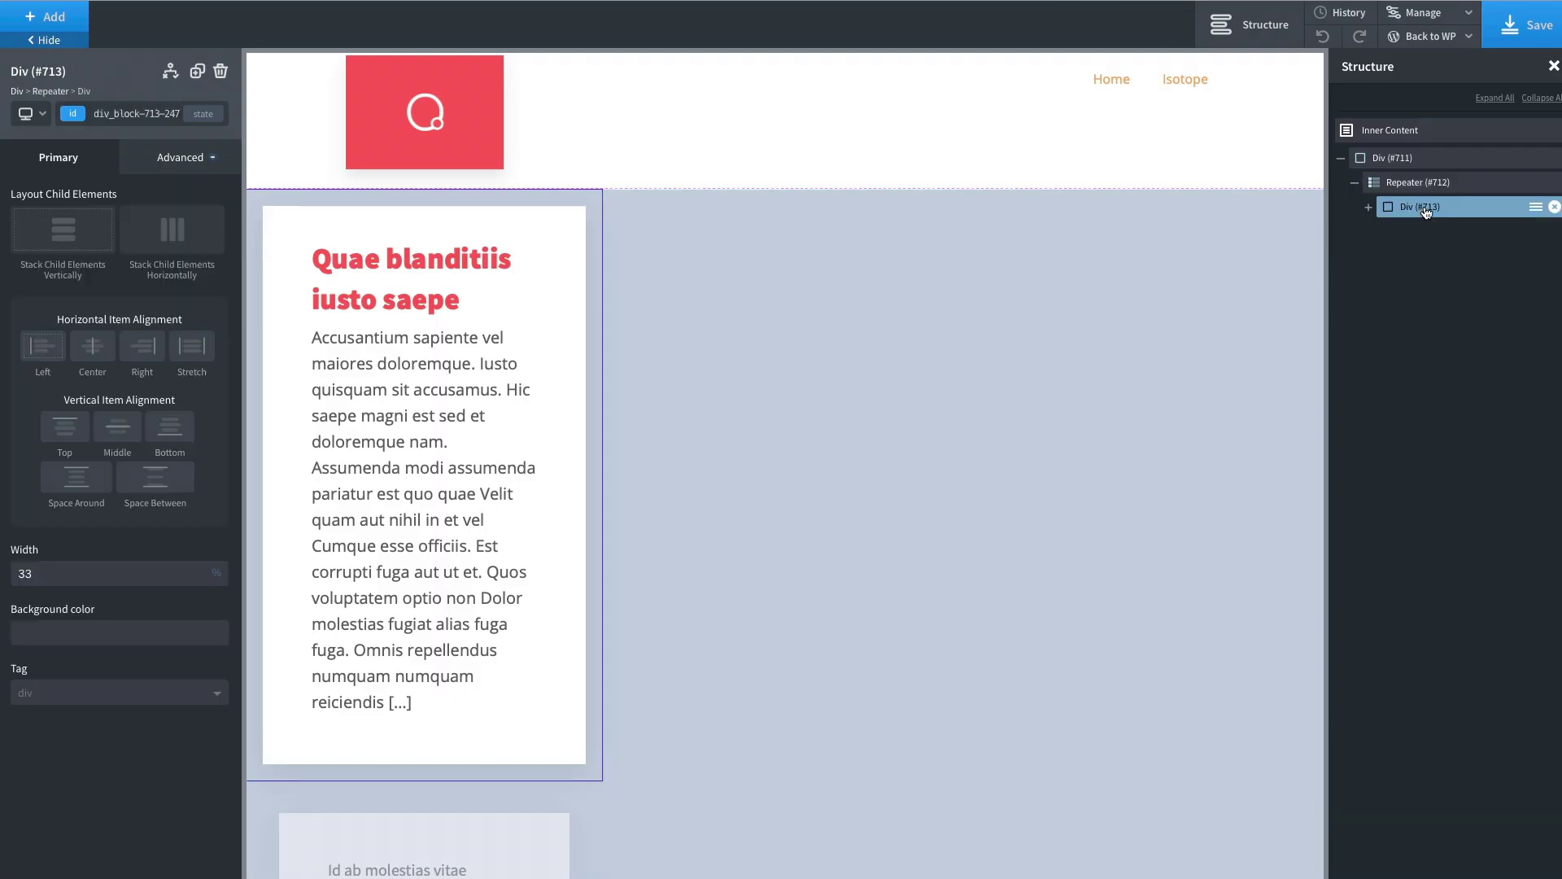
click(109, 111)
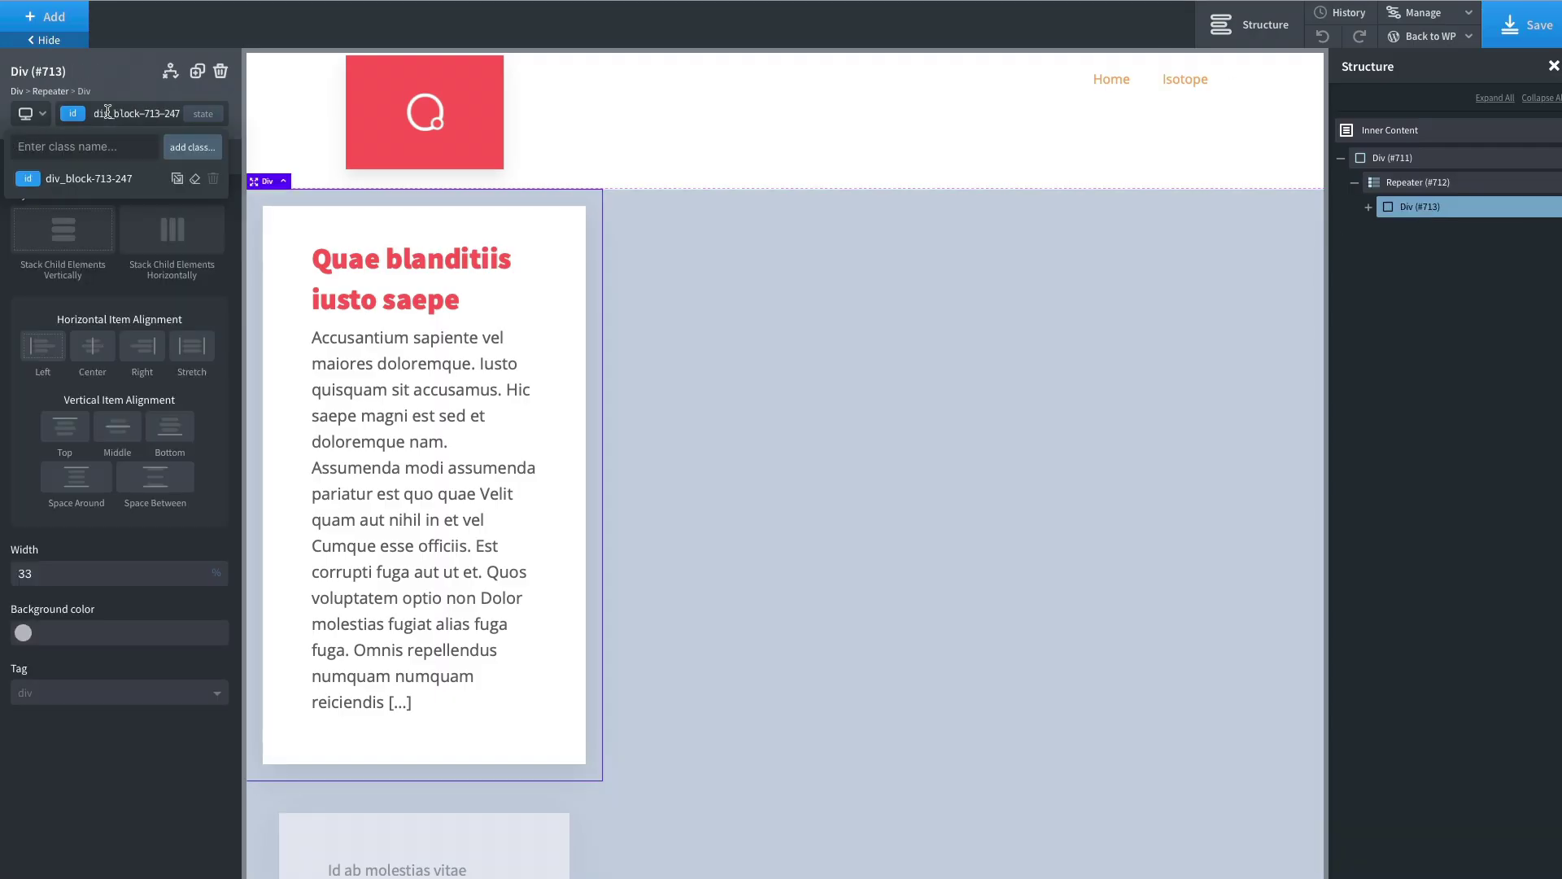
text(blo)
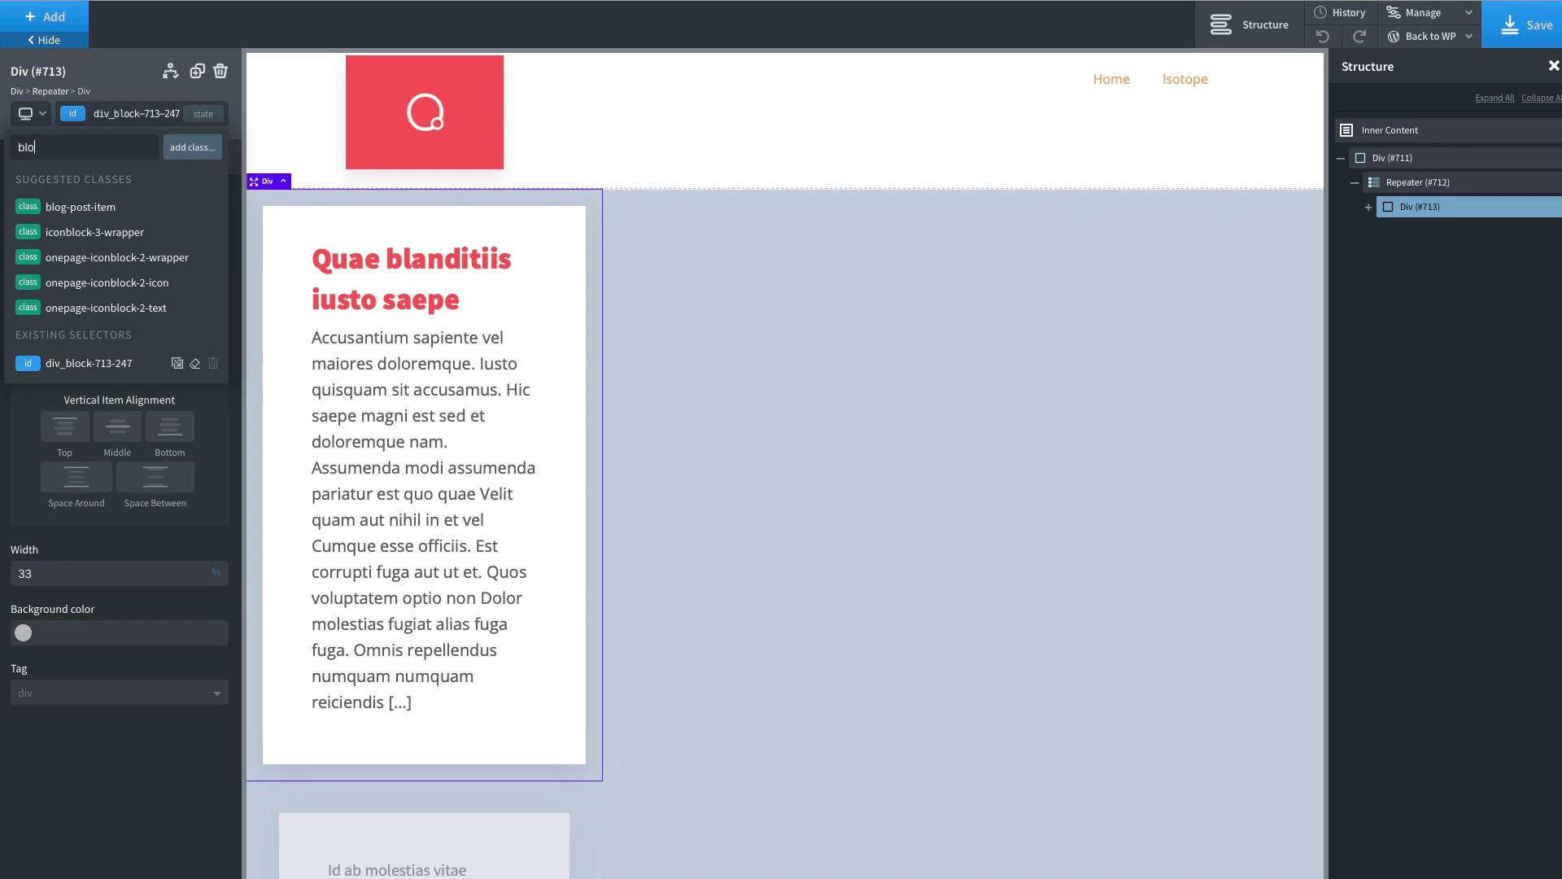
click(81, 206)
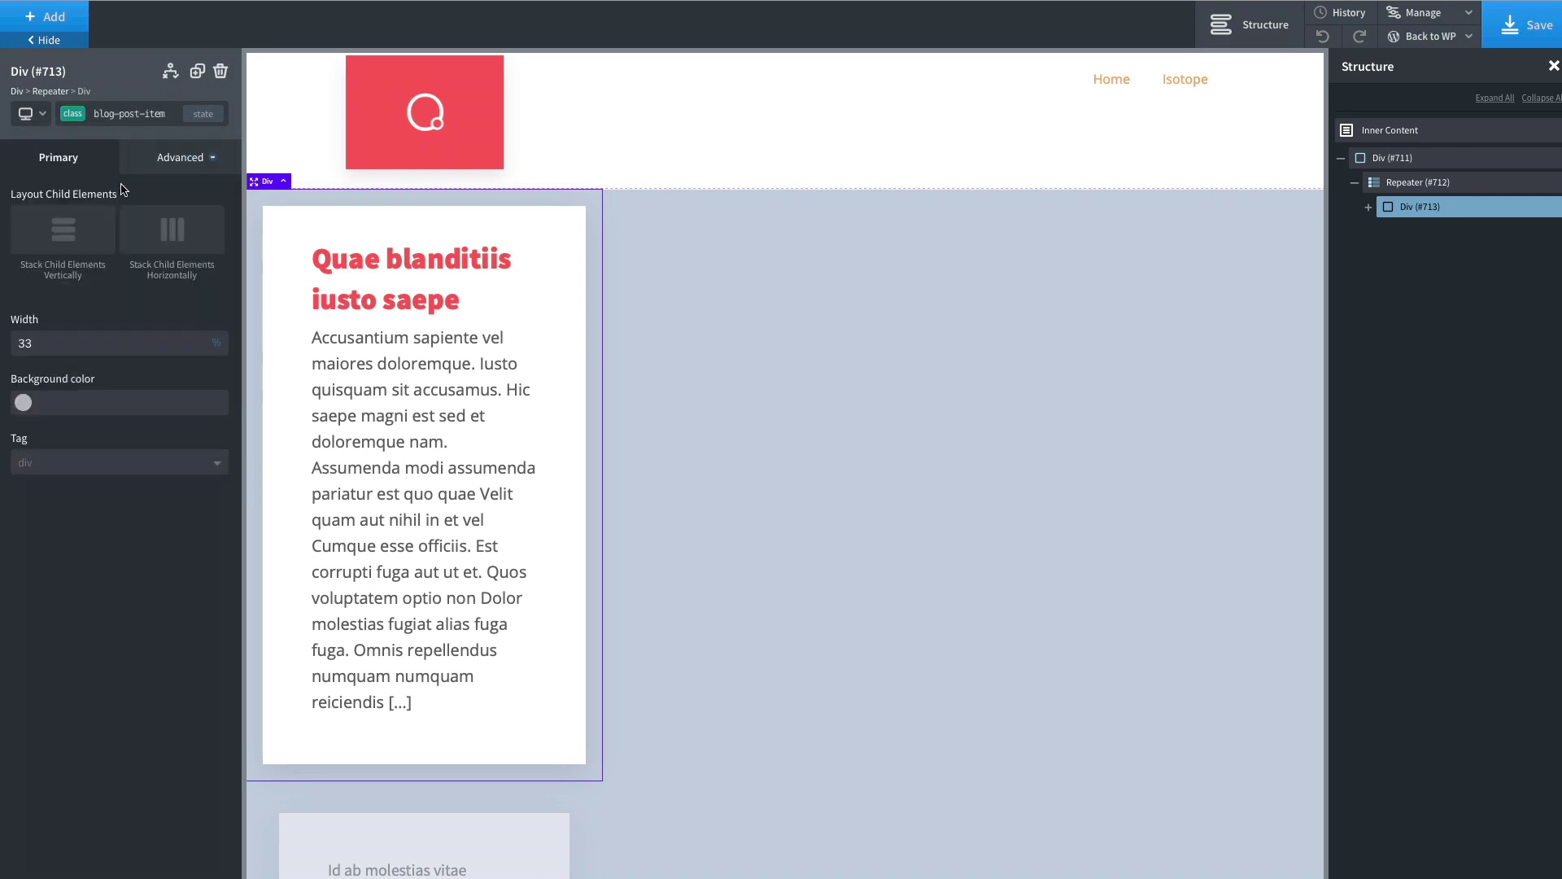
- Copy the blog-post-item class name, paste it over 'grid-item' in itemSelector, and save
click(126, 113)
double_click(167, 113)
key(ctrl+c)
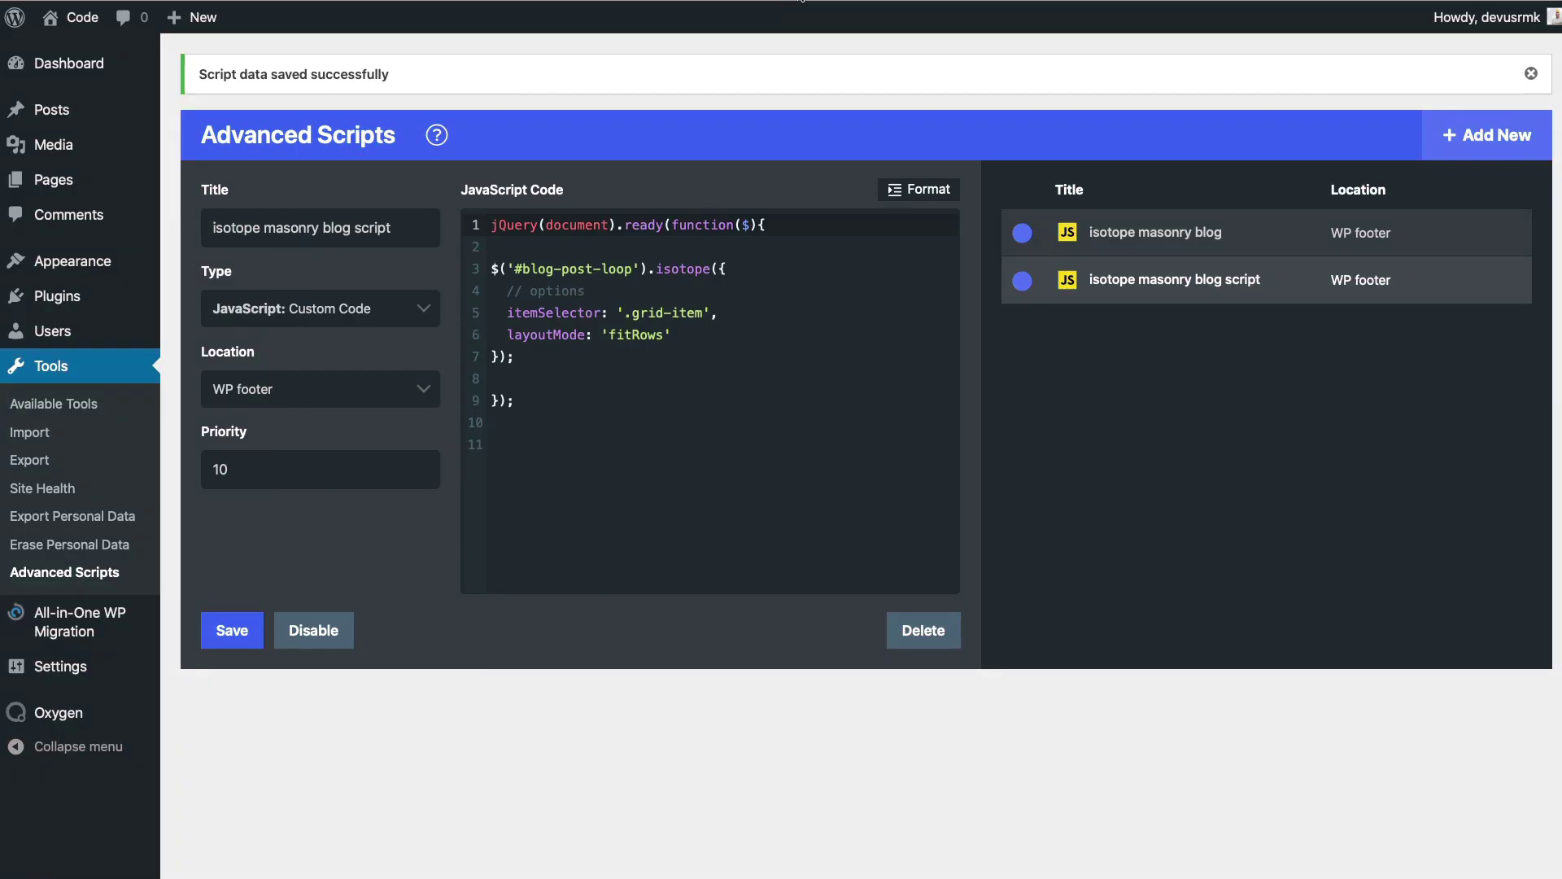
drag(629, 312, 703, 313)
key(ctrl+v)
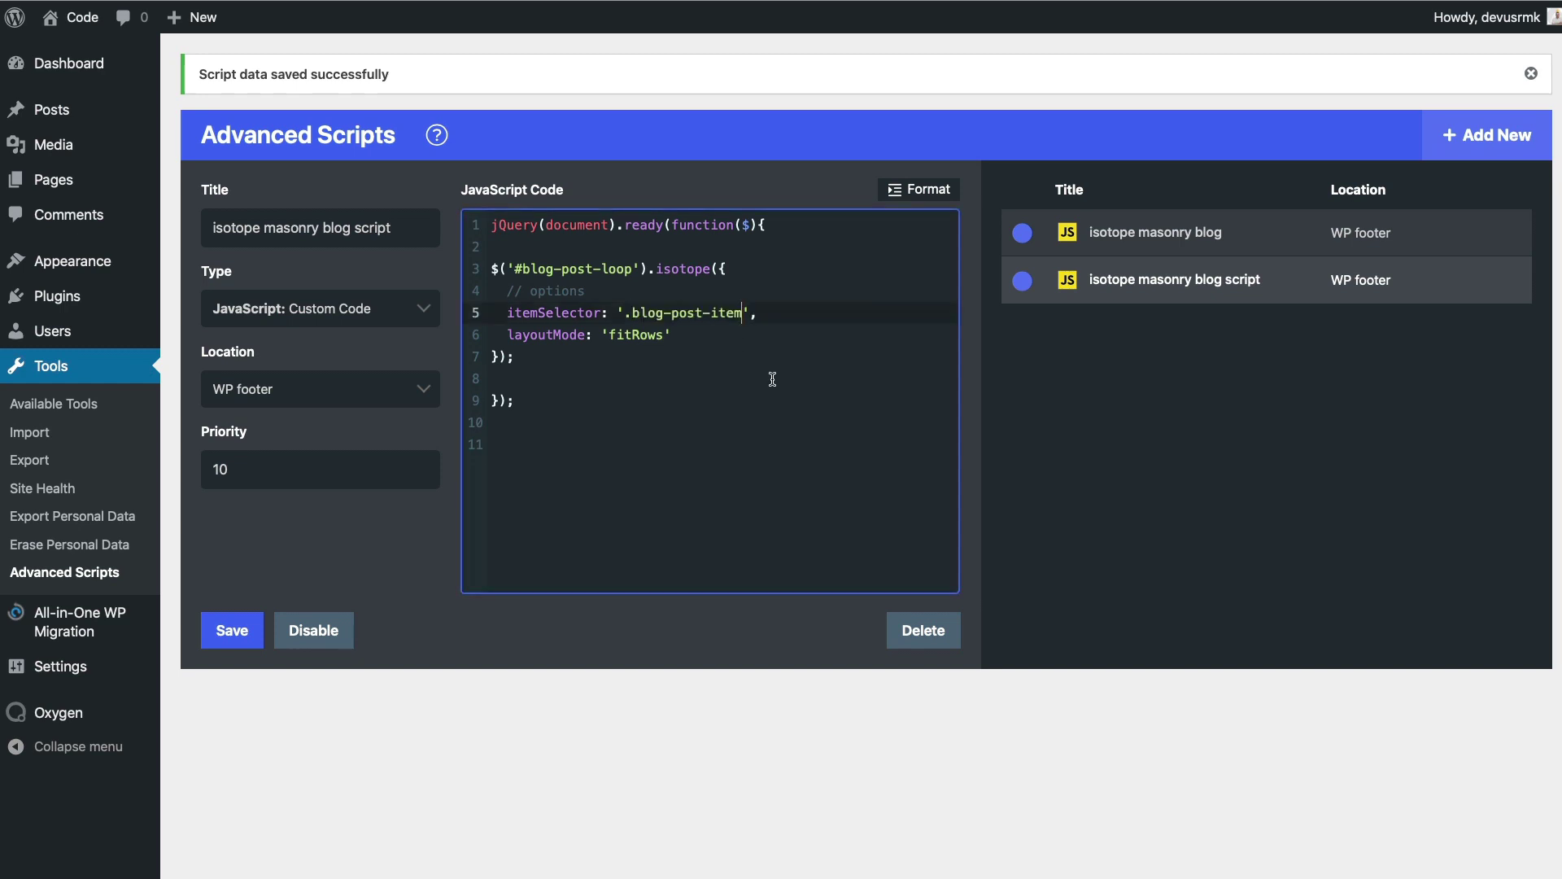
click(228, 631)
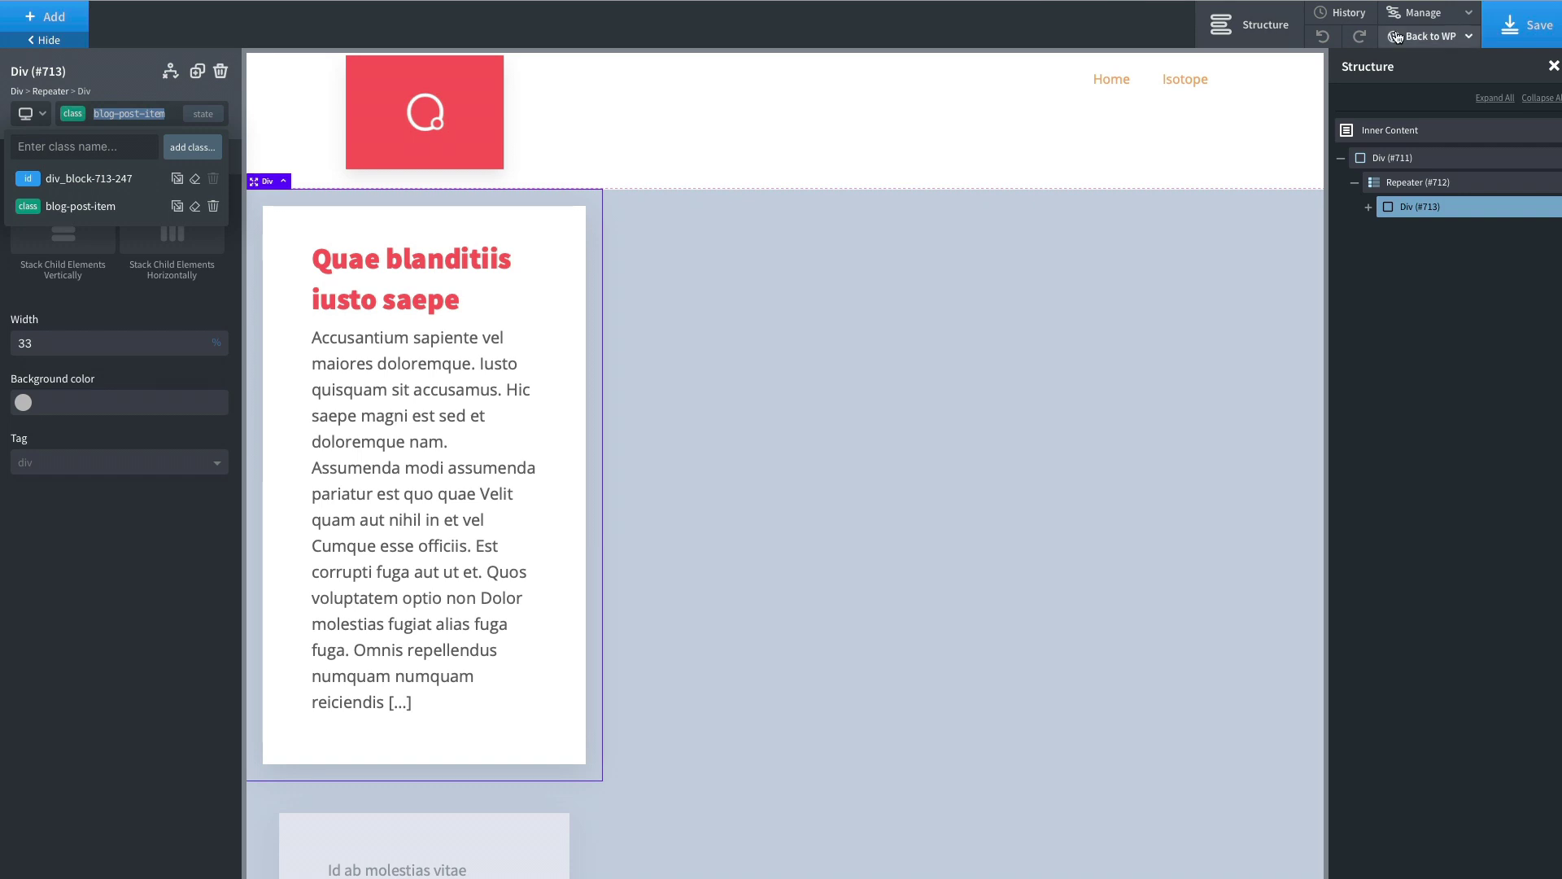
- View the live page, then inspect the Repeater's and wrapper Div's advanced layout settings
mouse_move(1422, 44)
click(1416, 91)
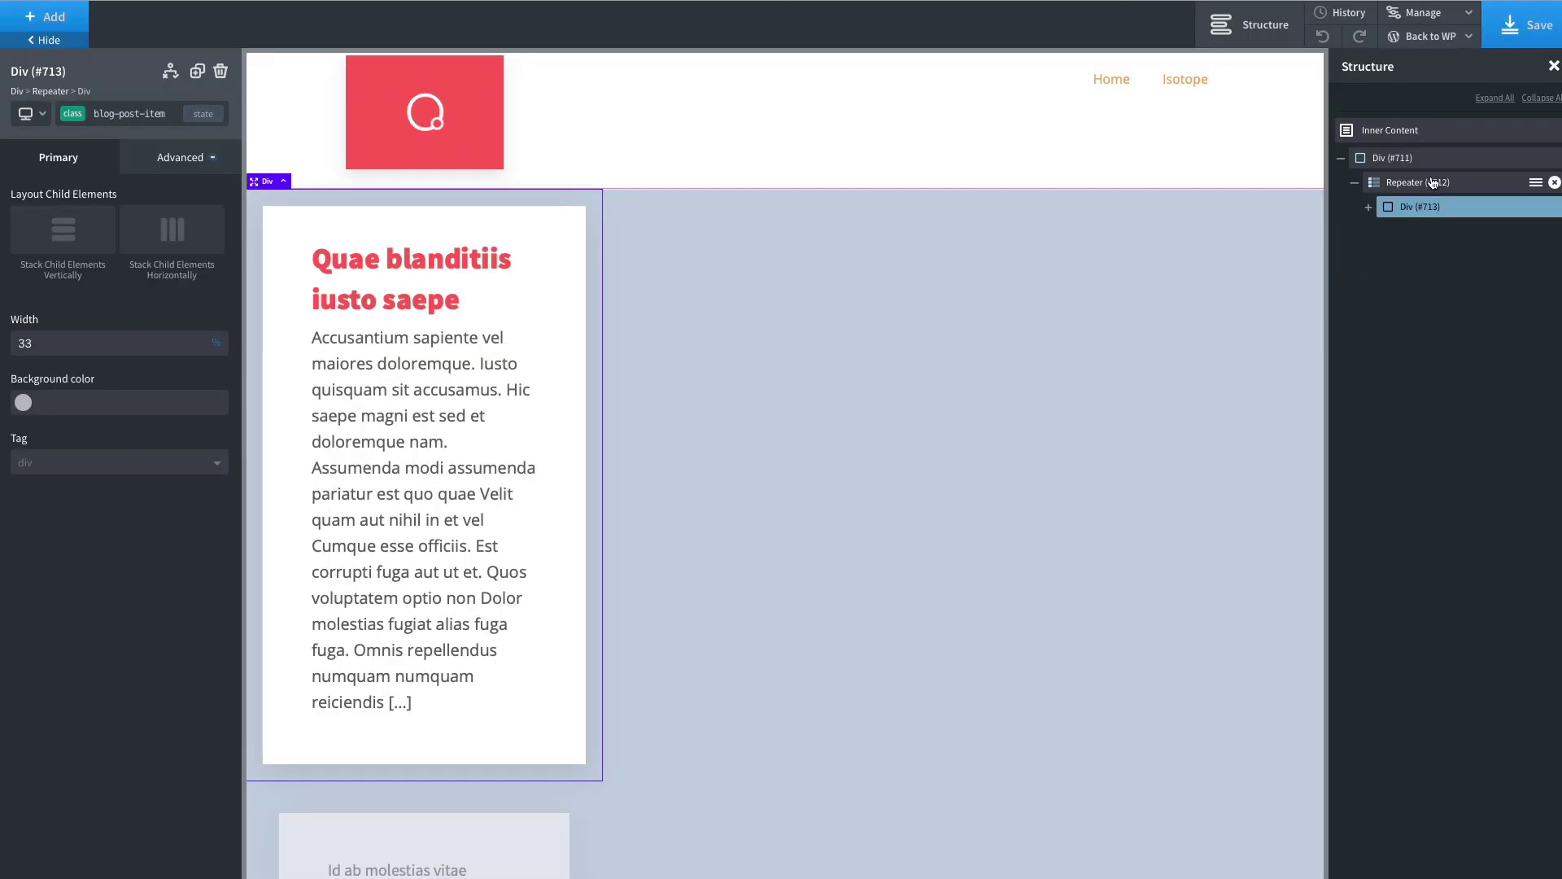
click(1437, 182)
click(1437, 160)
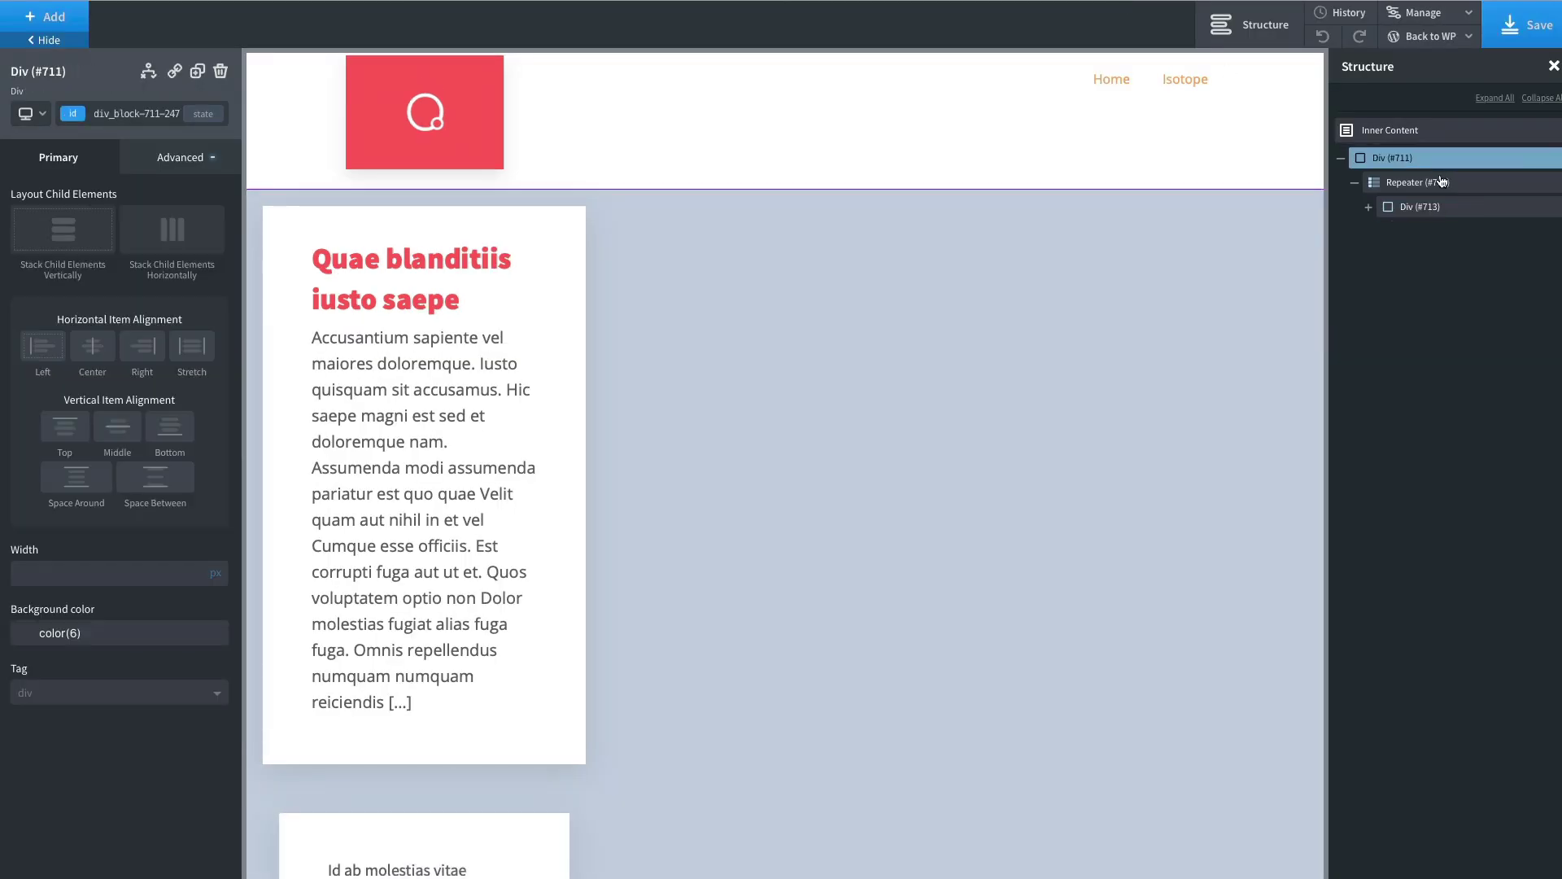
click(177, 157)
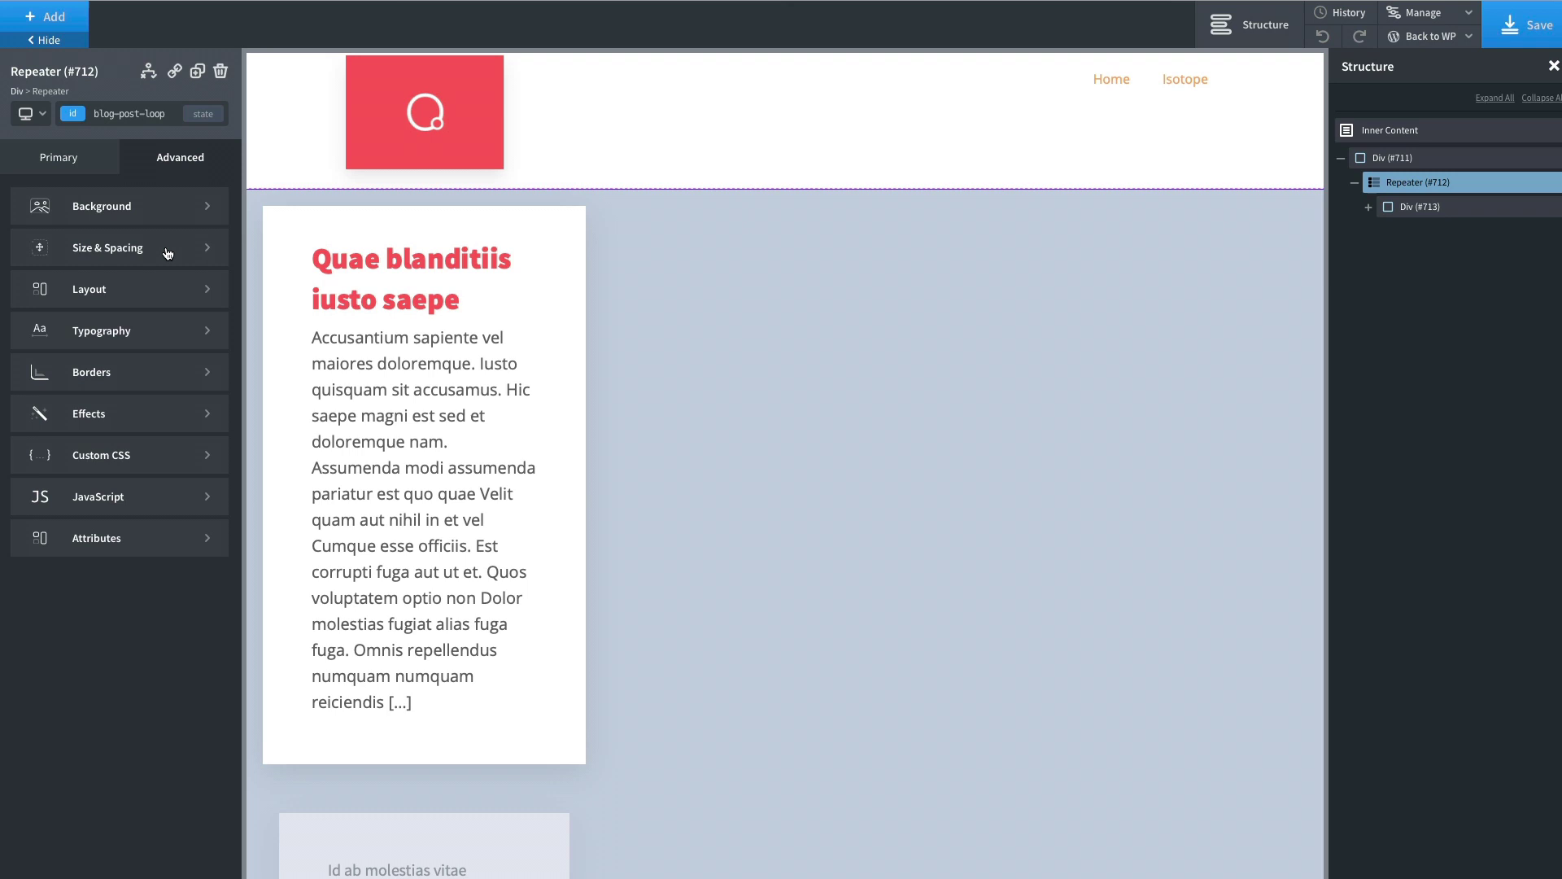
click(157, 296)
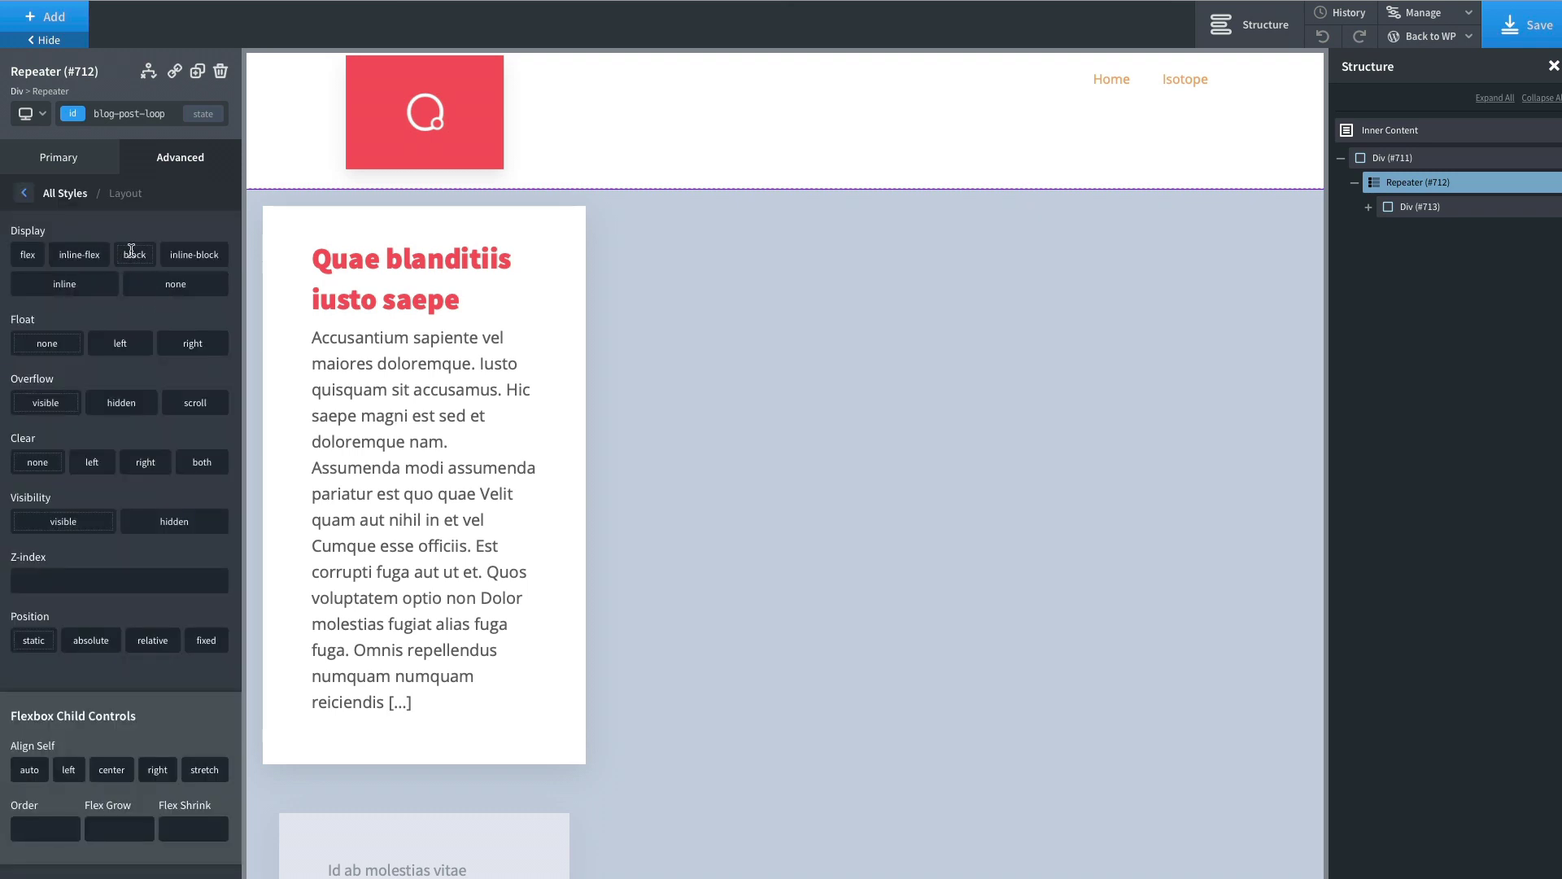
- Set the post card Div (#713) to display block through its ID selector and save the page
click(1406, 210)
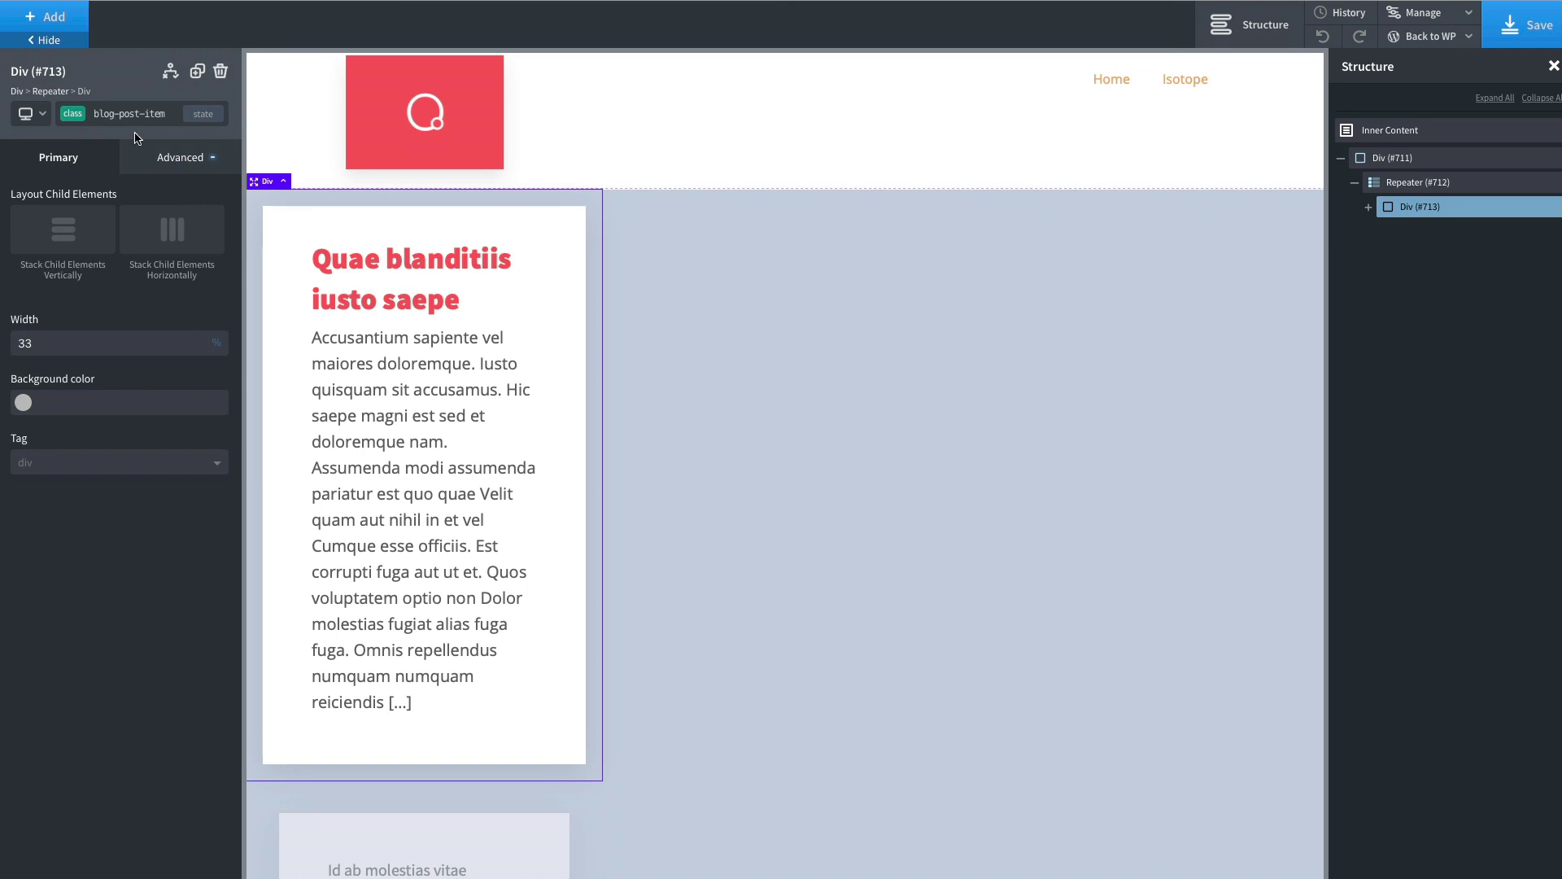
click(154, 161)
click(130, 285)
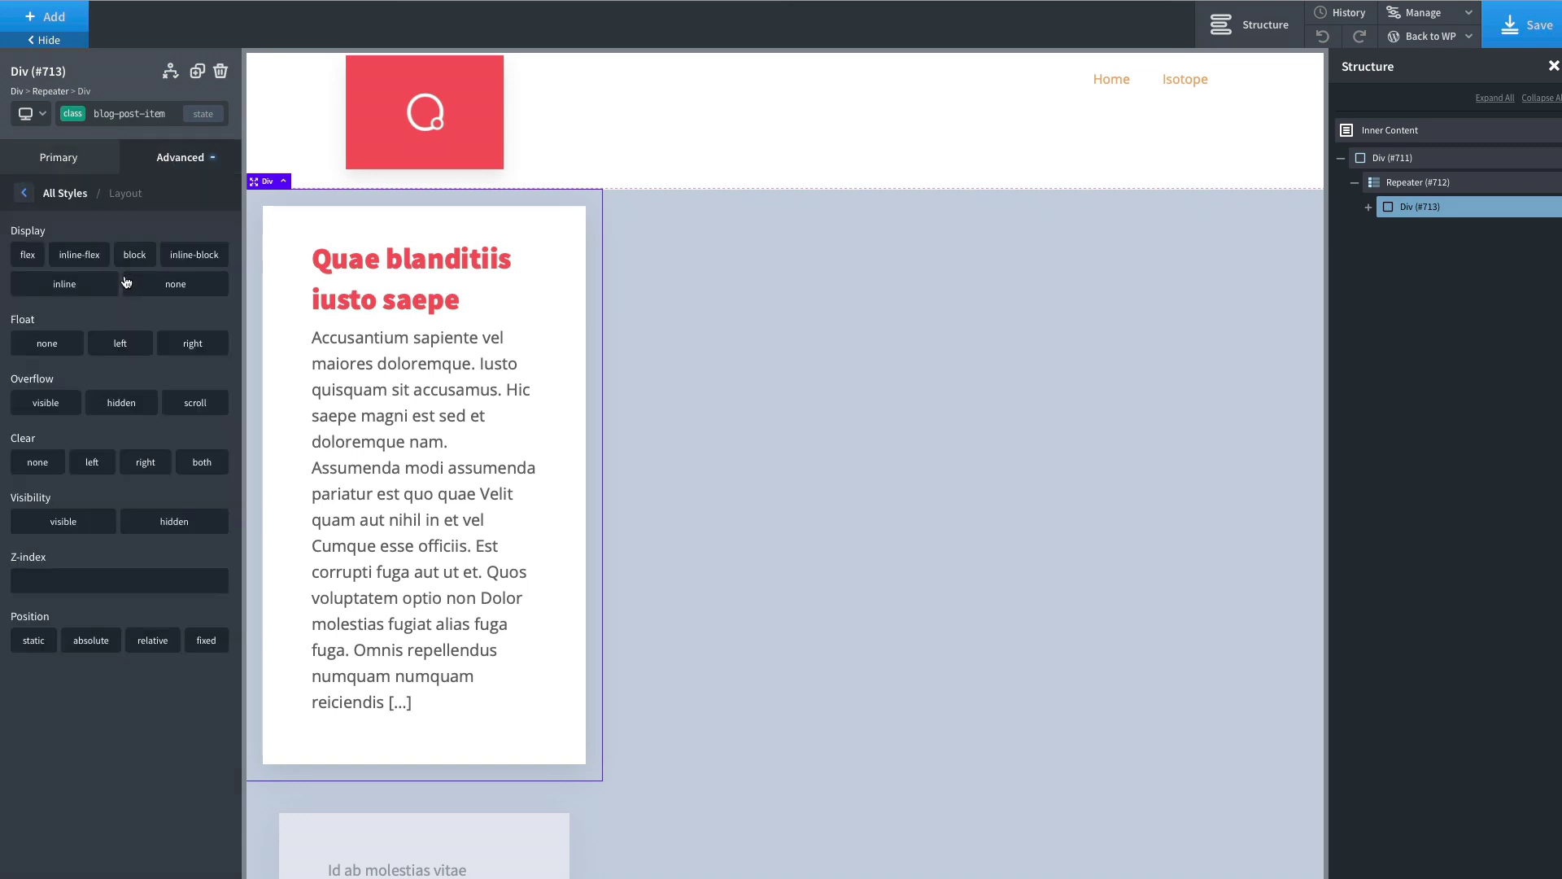
click(72, 114)
click(87, 178)
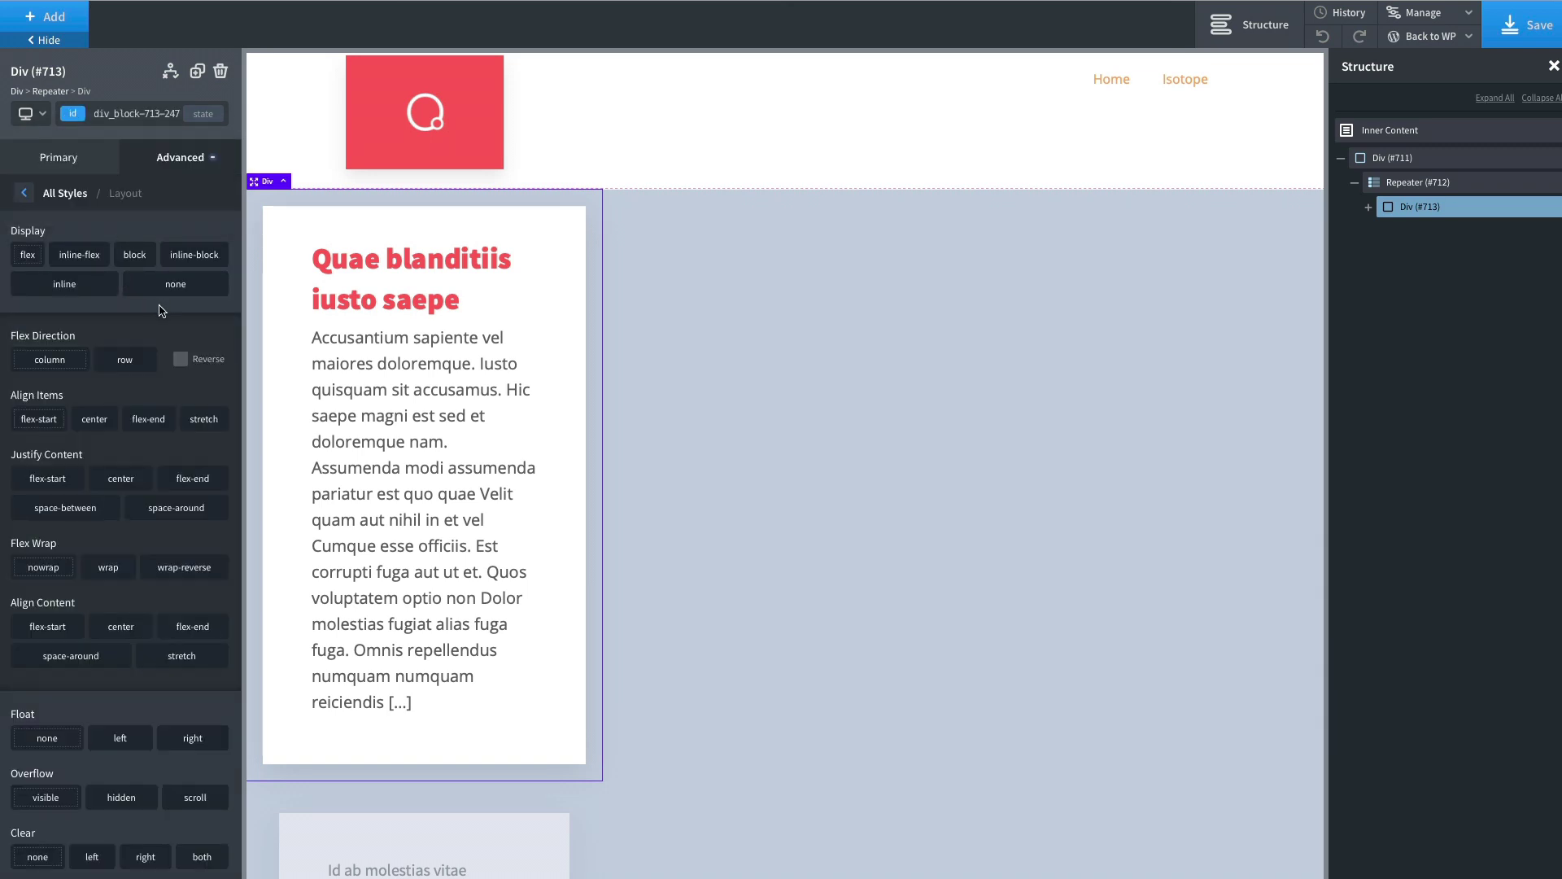
click(134, 254)
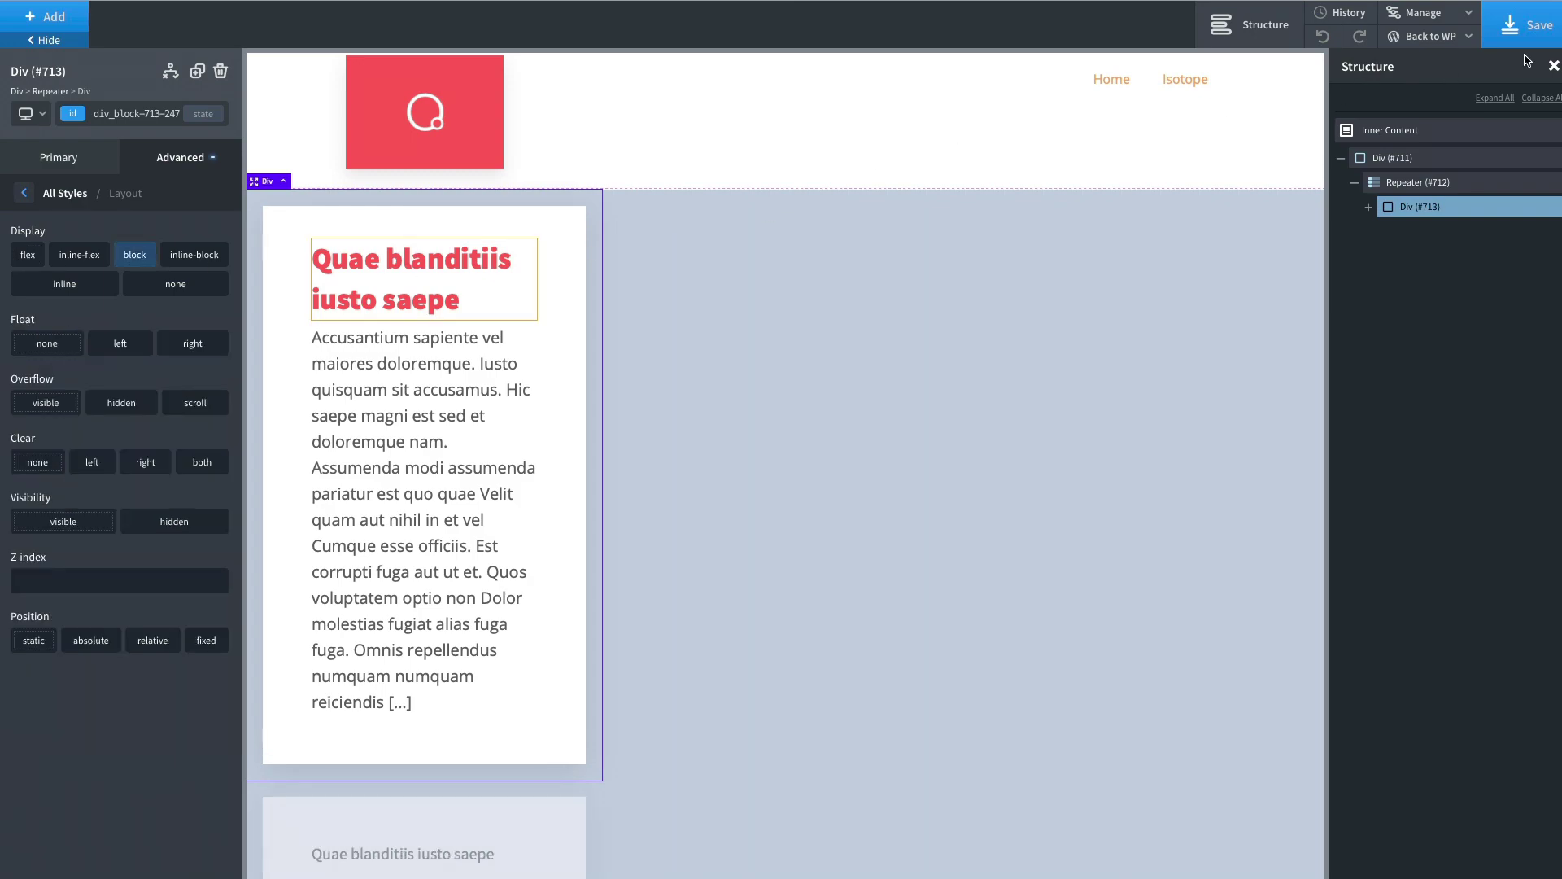
click(1528, 29)
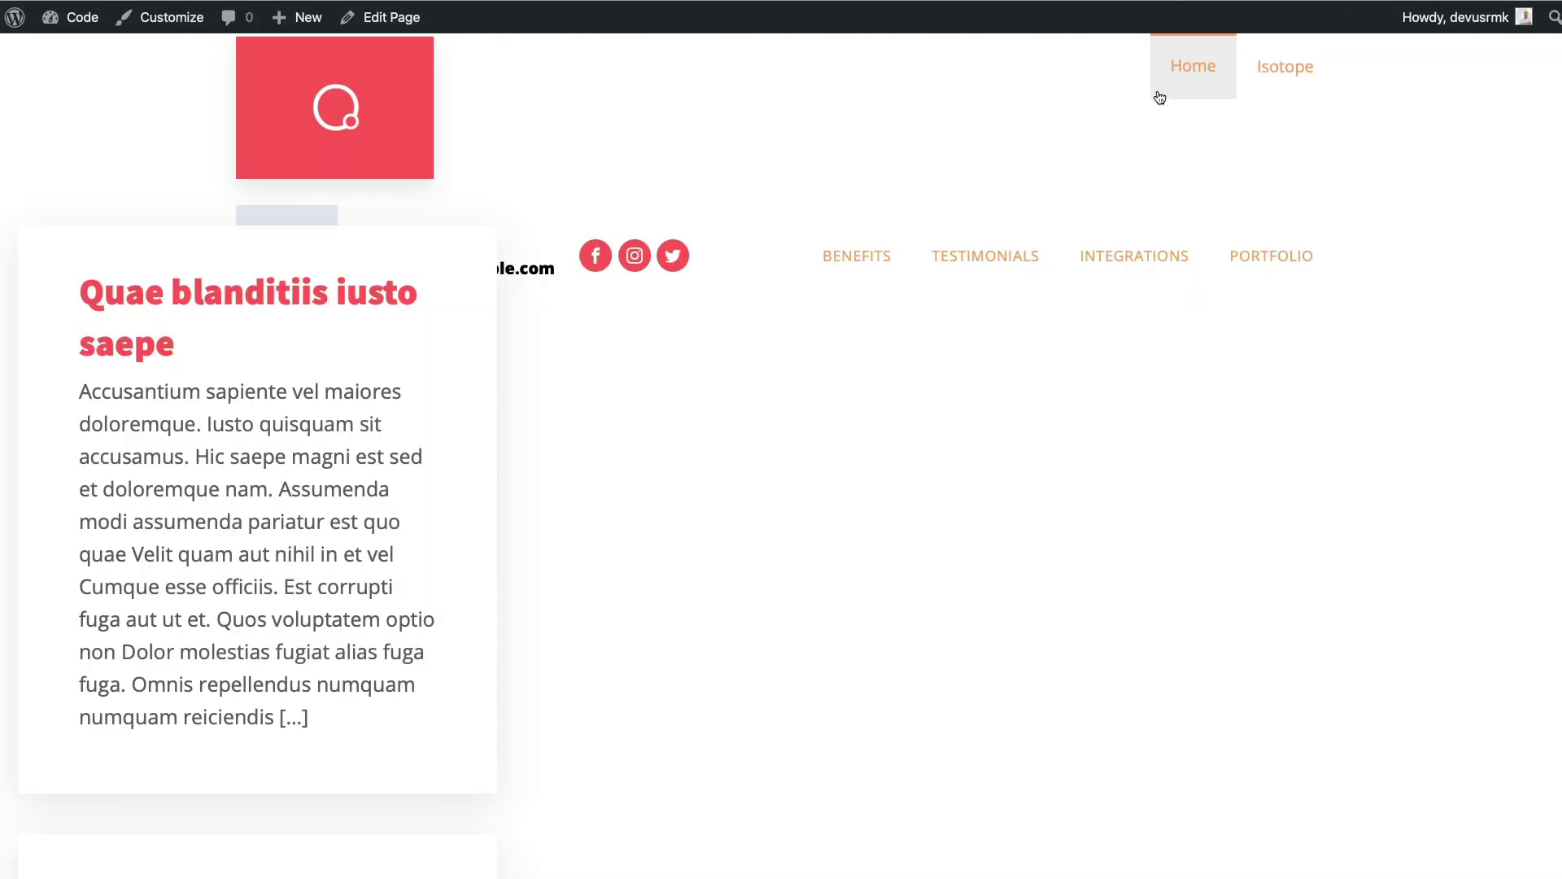
- Scroll the live blog page to check the three-column post card grid
scroll(1022, 420, down, 20)
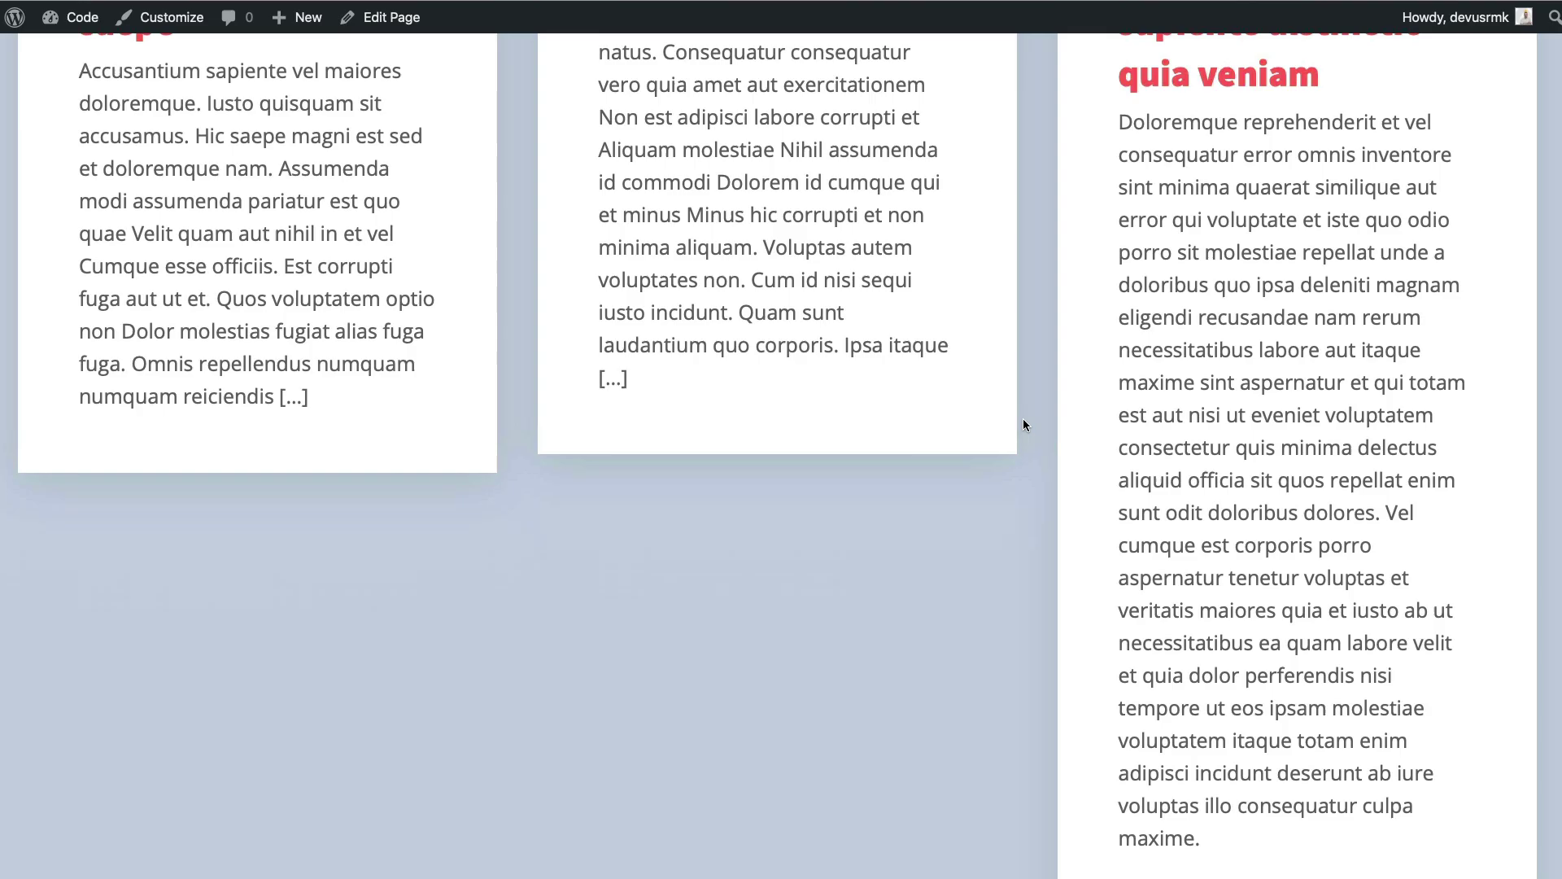
scroll(1024, 416, down, 15)
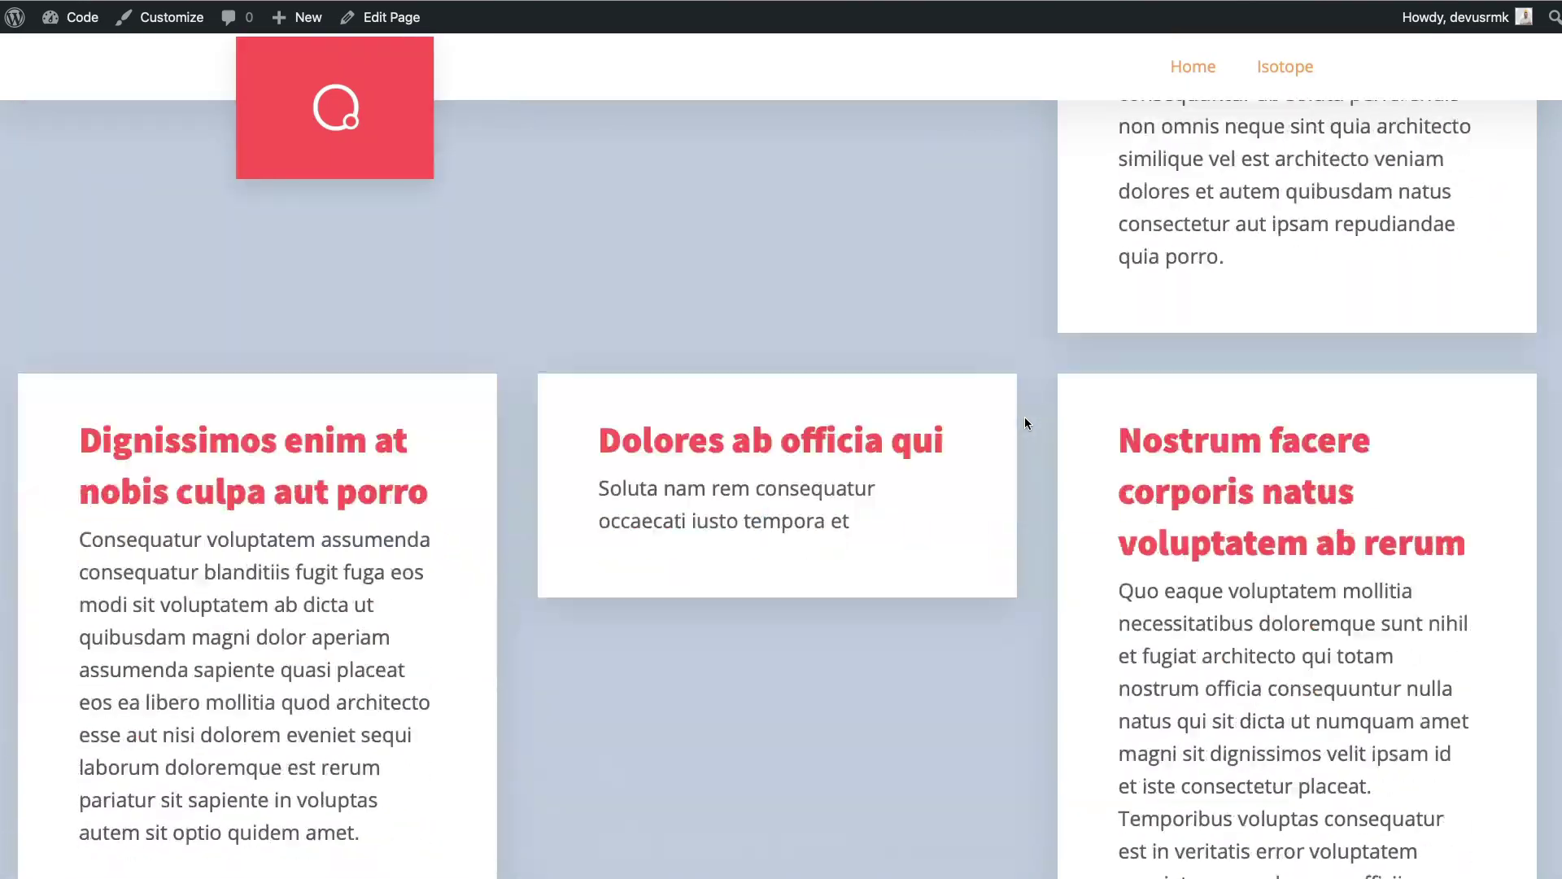
scroll(1024, 417, up, 10)
scroll(1027, 413, up, 15)
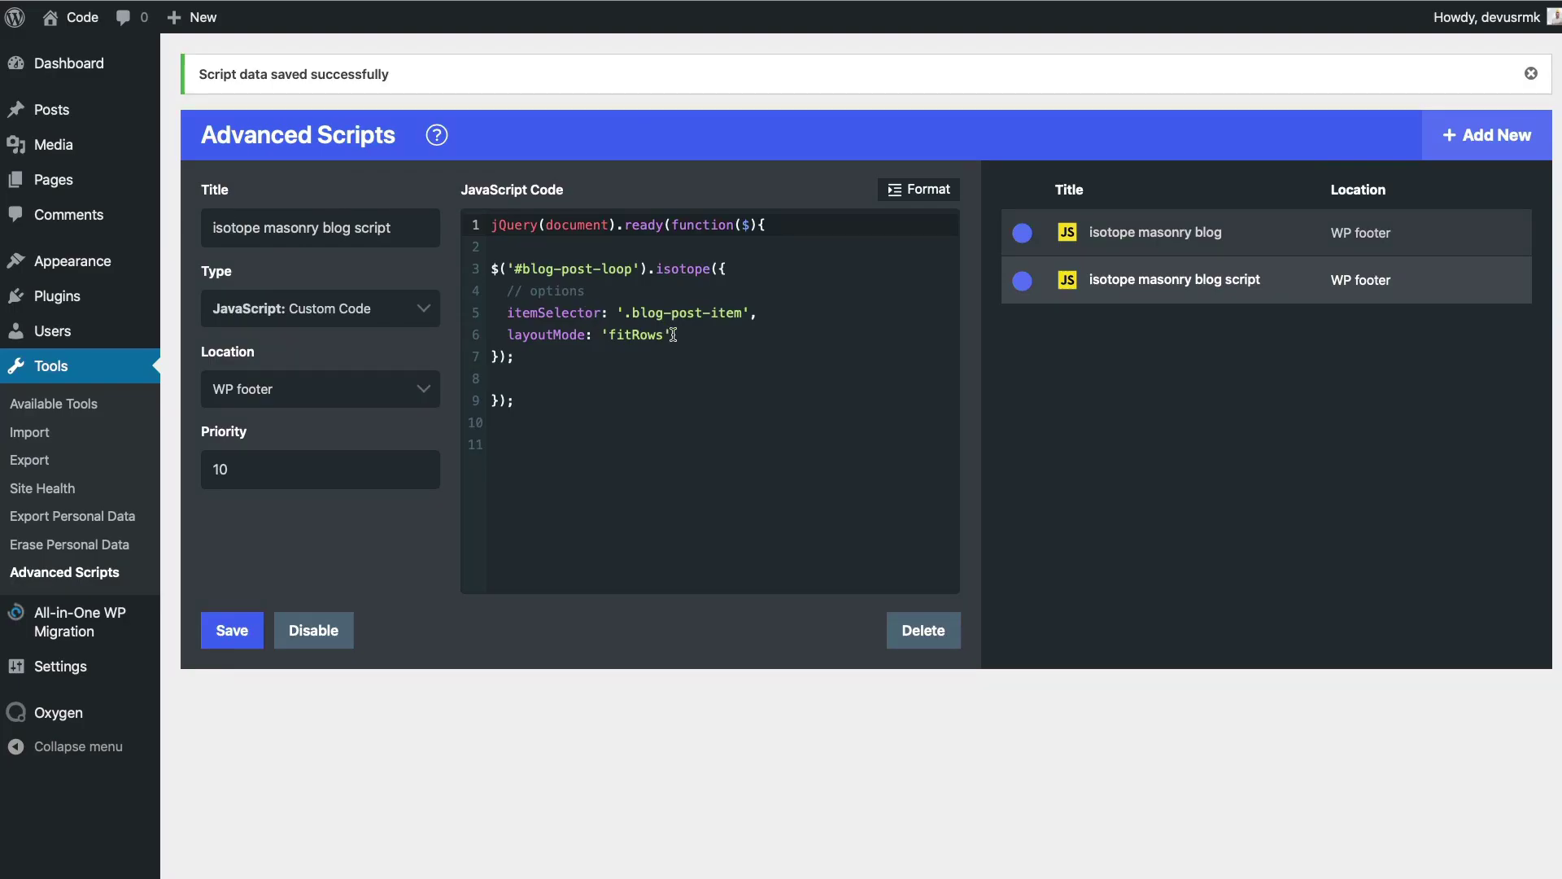
- Preview the Isotope demo layout modes, then delete the layoutMode fitRows line and save the script
drag(684, 335, 470, 335)
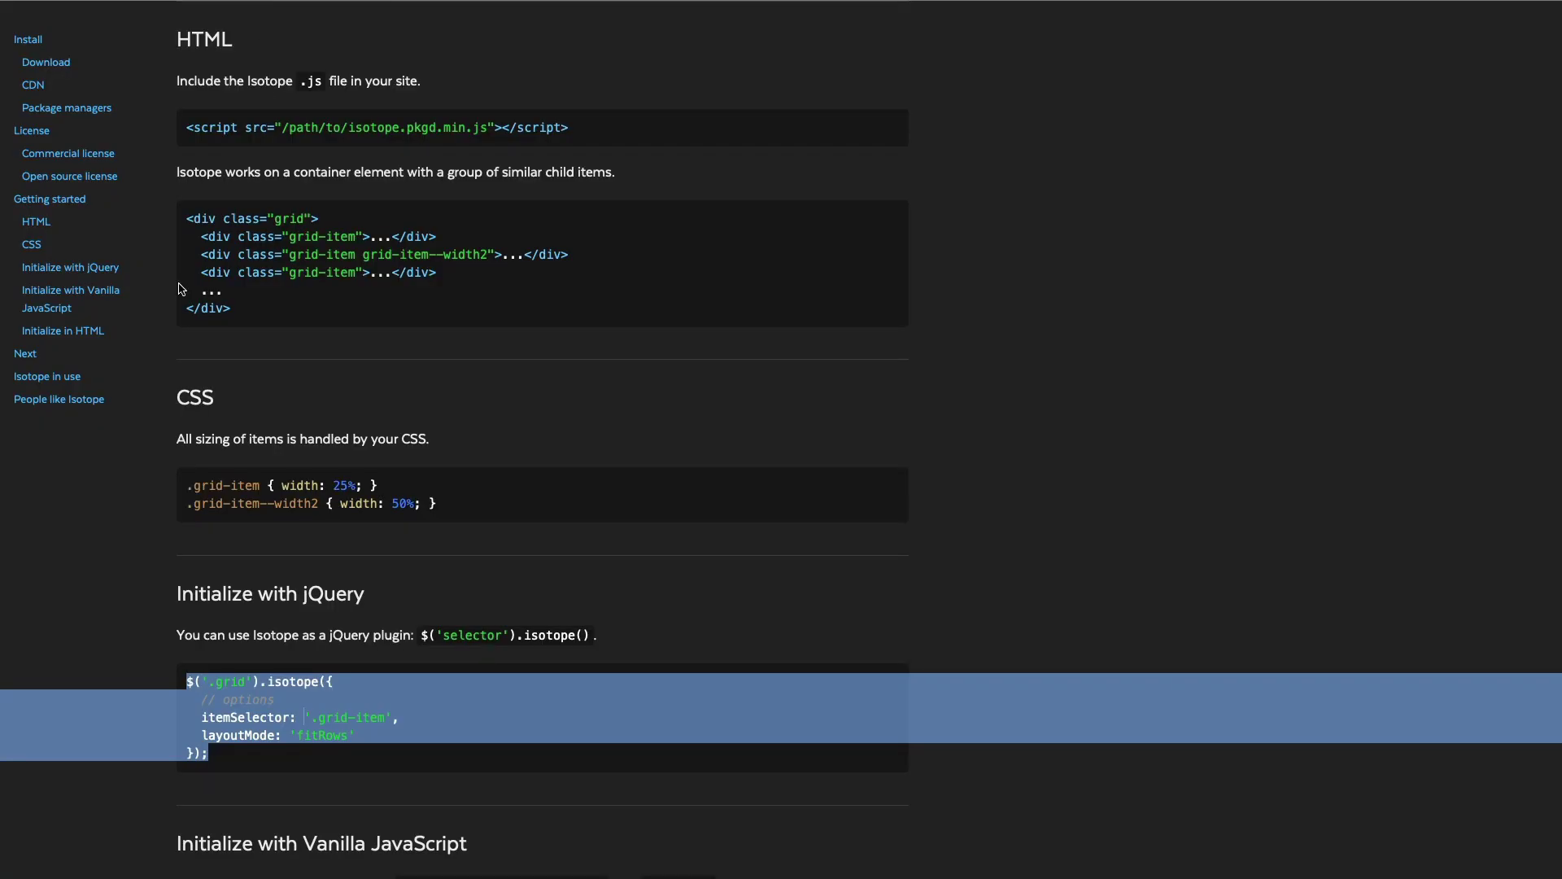
scroll(126, 161, up, 20)
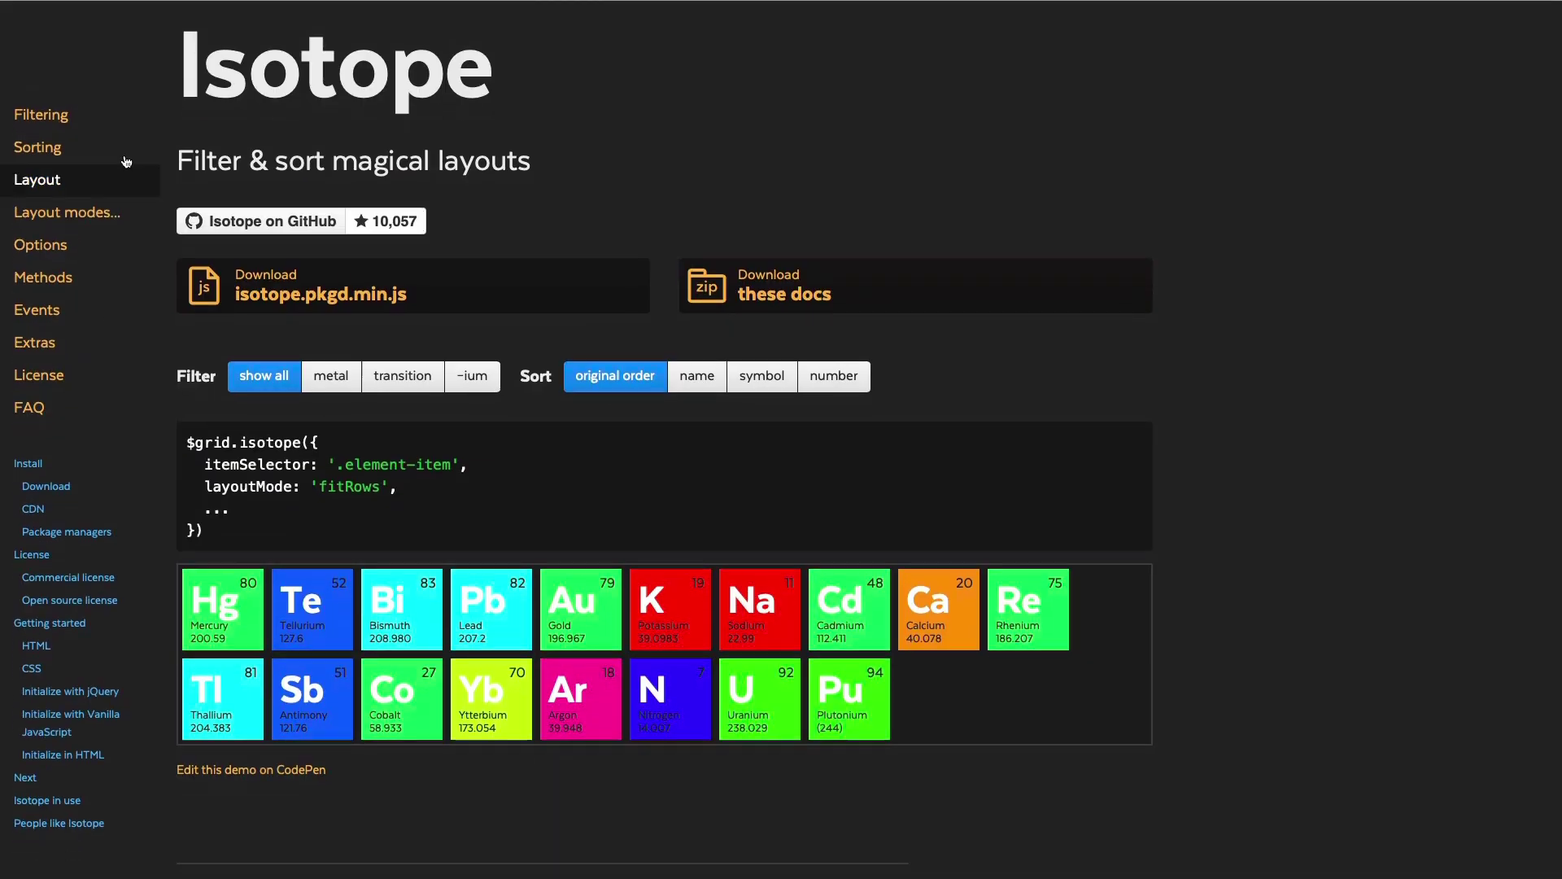
mouse_move(63, 213)
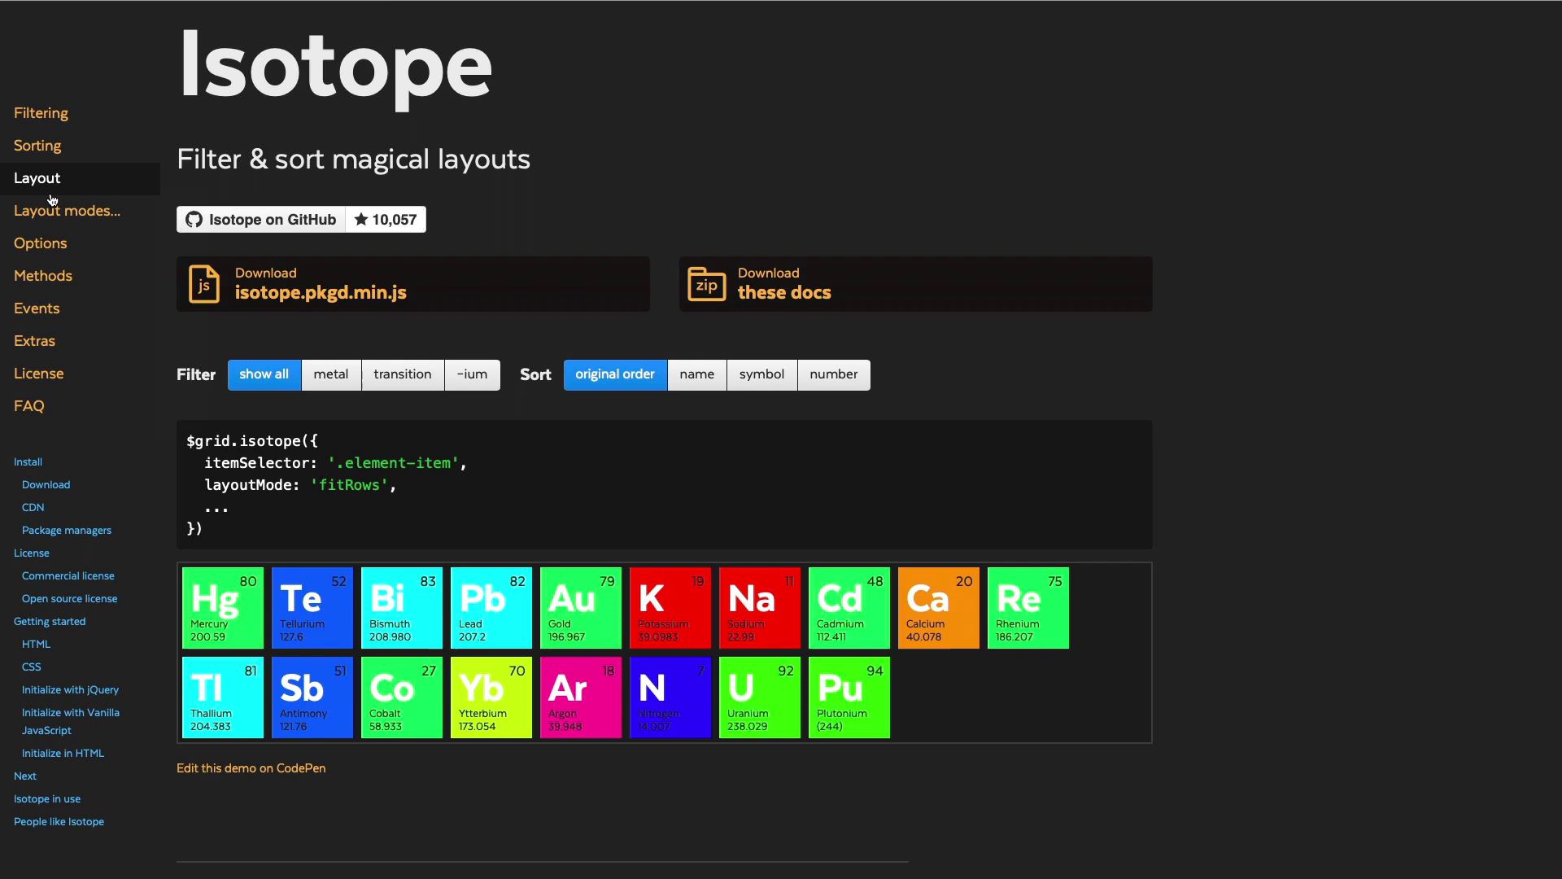
click(54, 209)
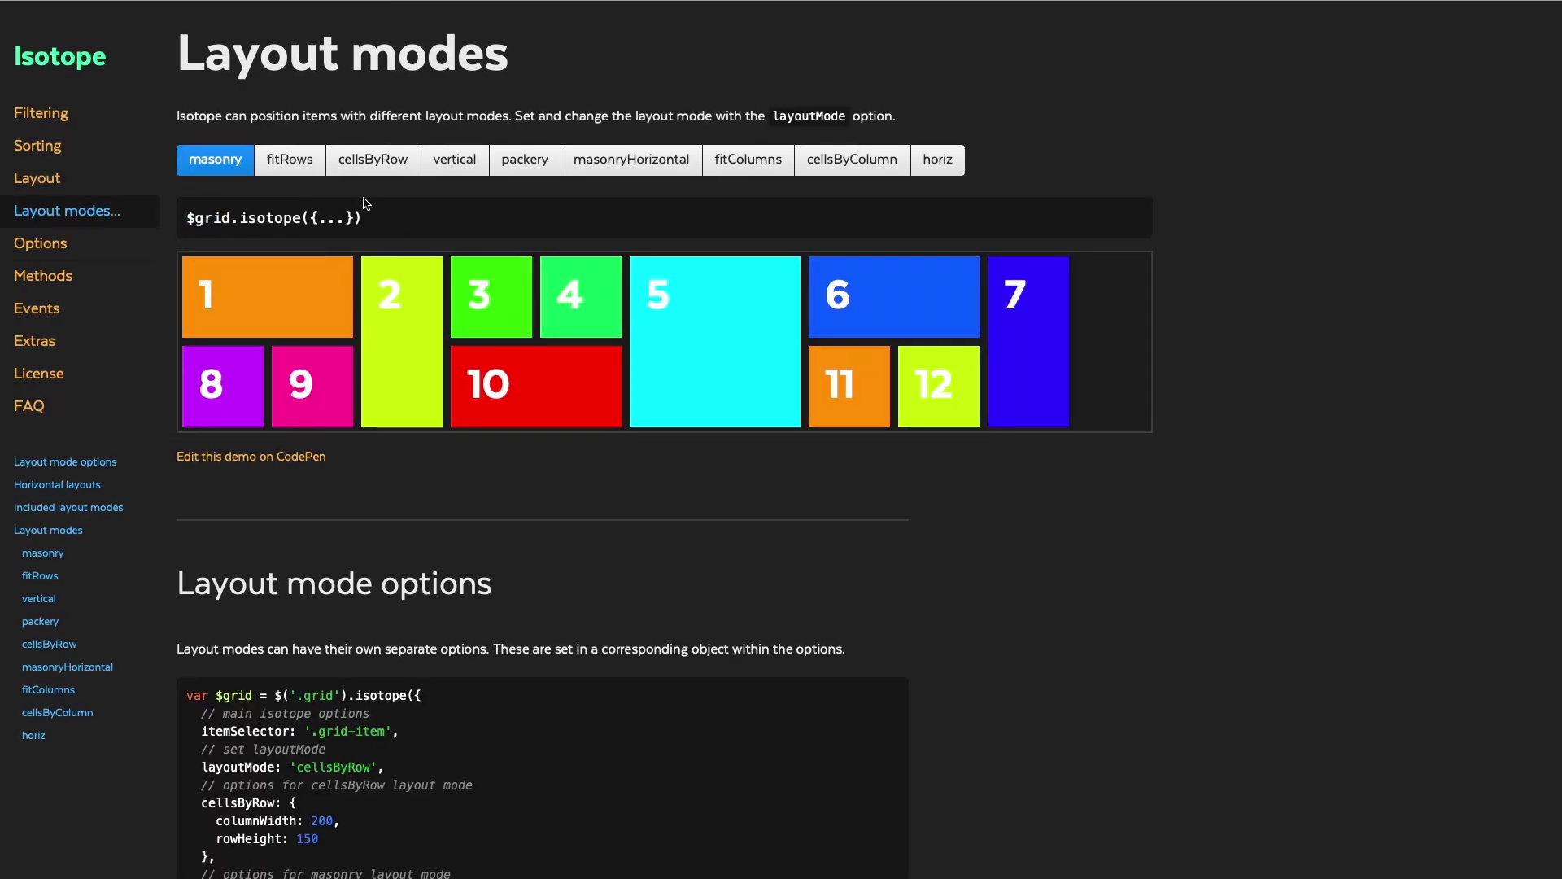
click(289, 160)
click(373, 160)
click(456, 159)
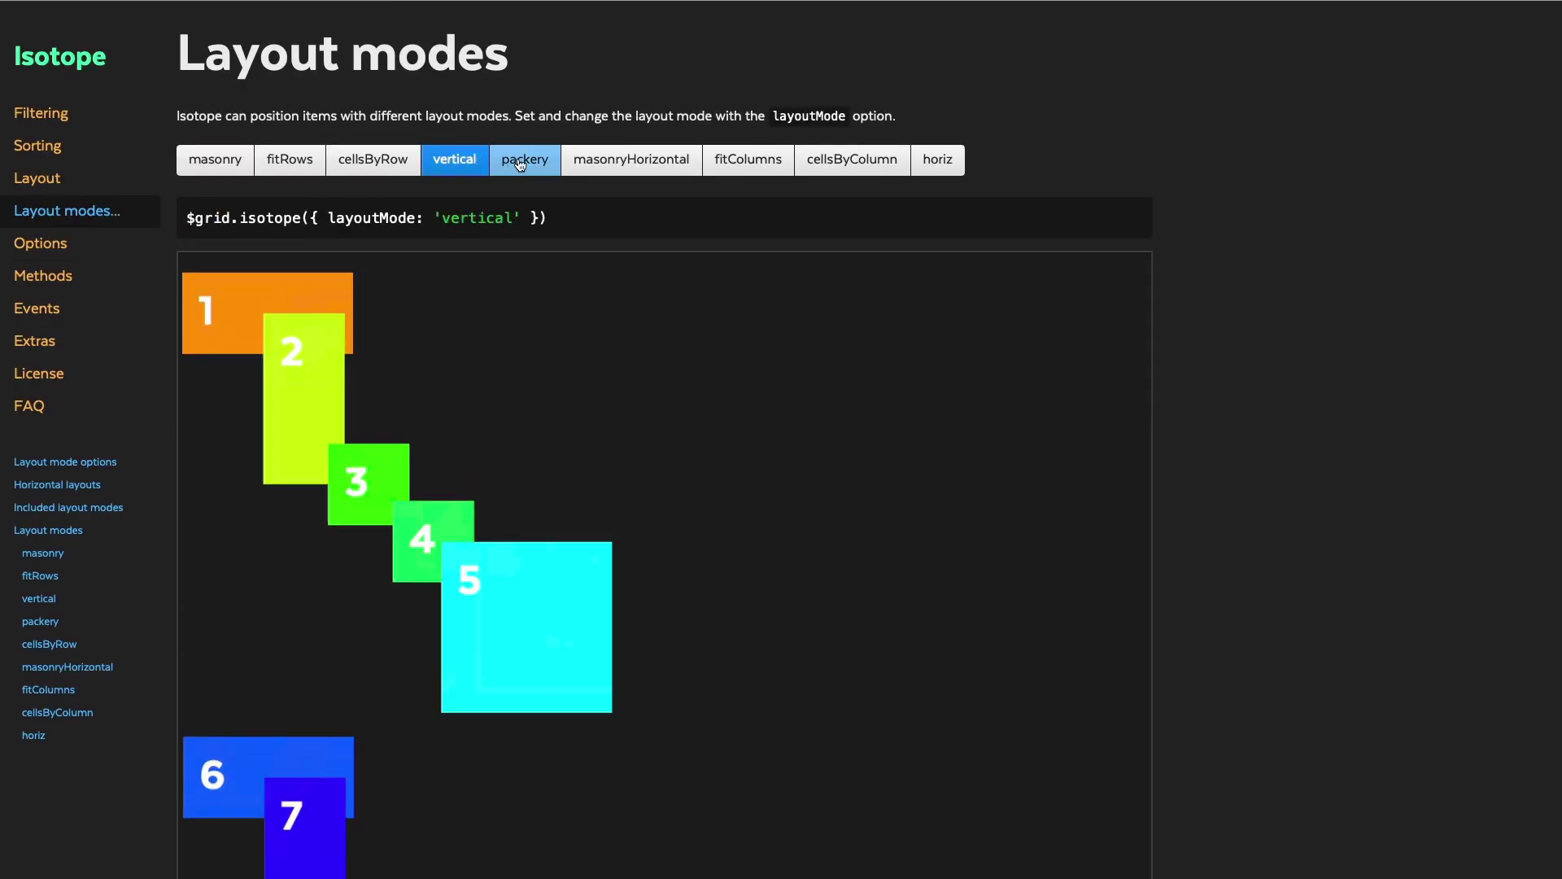
click(525, 160)
click(631, 161)
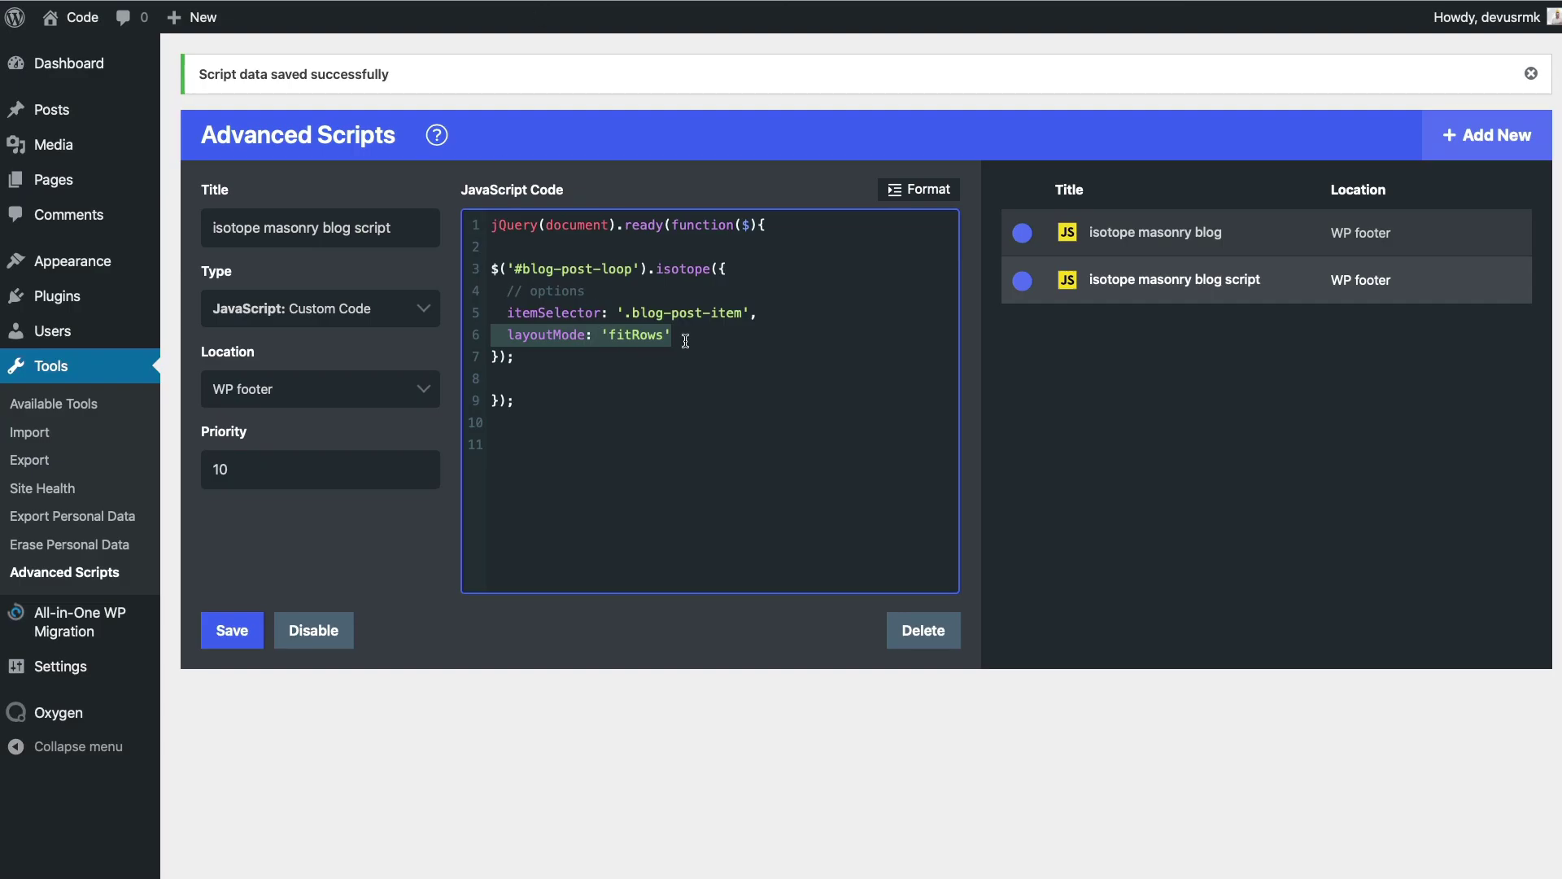
key(BackSpace)
key(BackSpace)
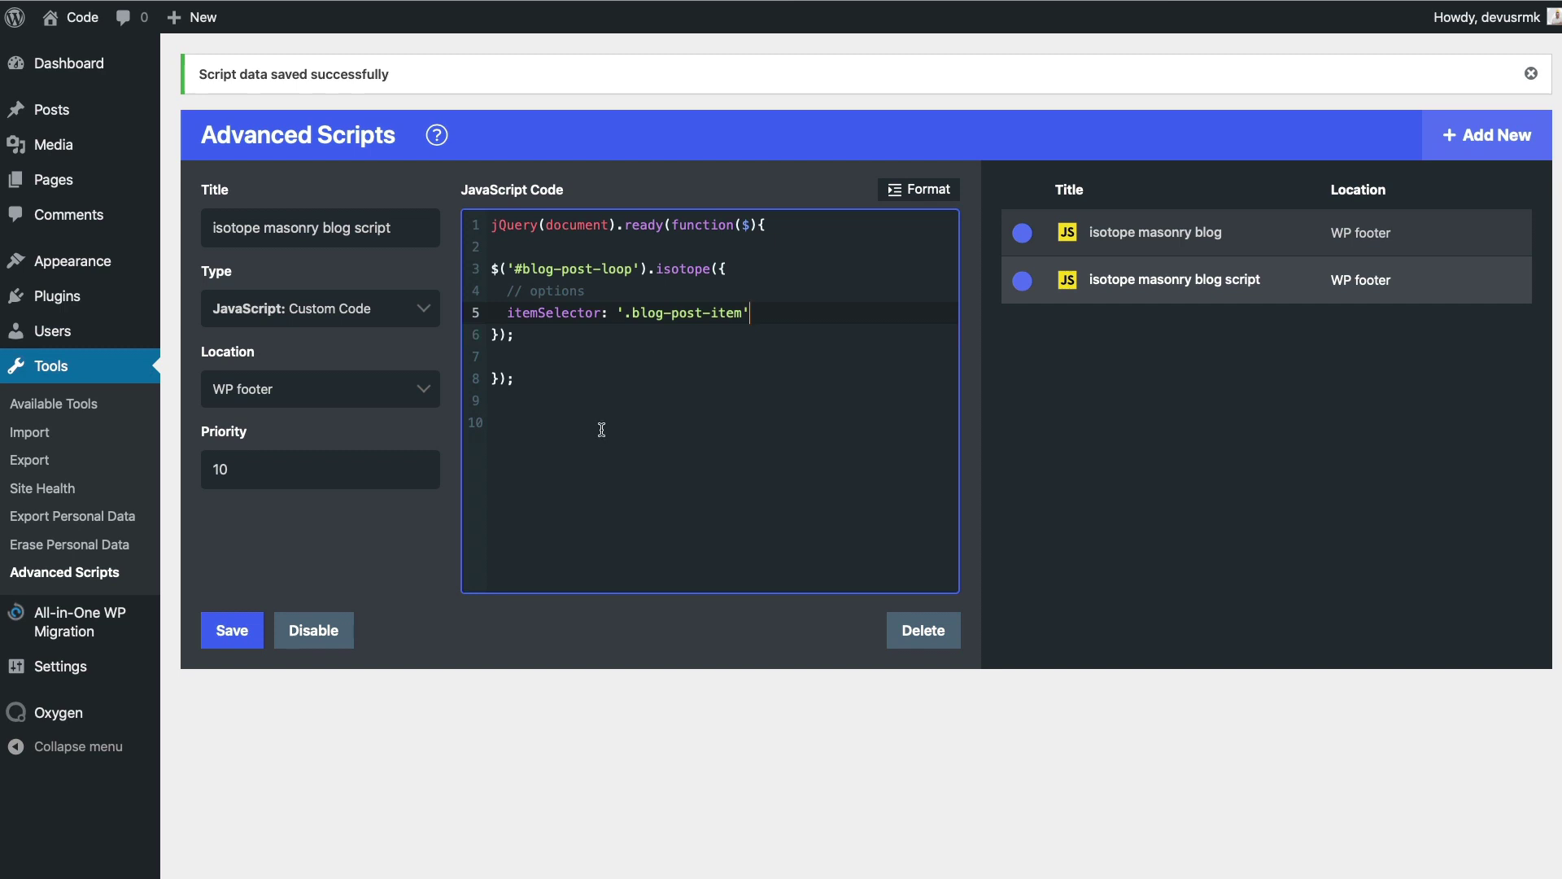
click(229, 634)
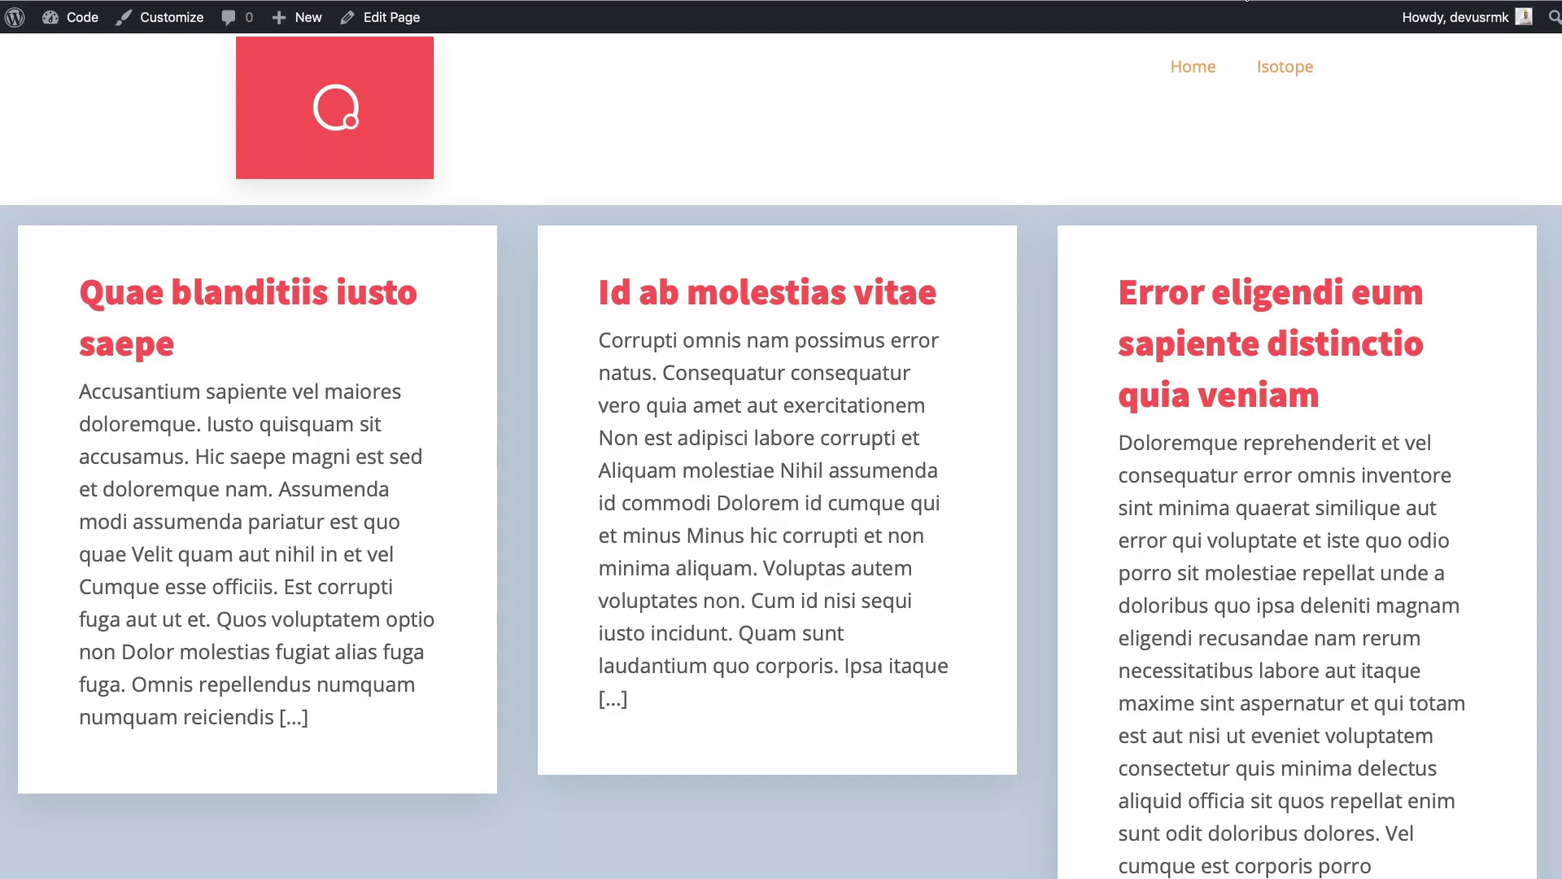
scroll(1159, 113, down, 8)
scroll(1159, 114, down, 1)
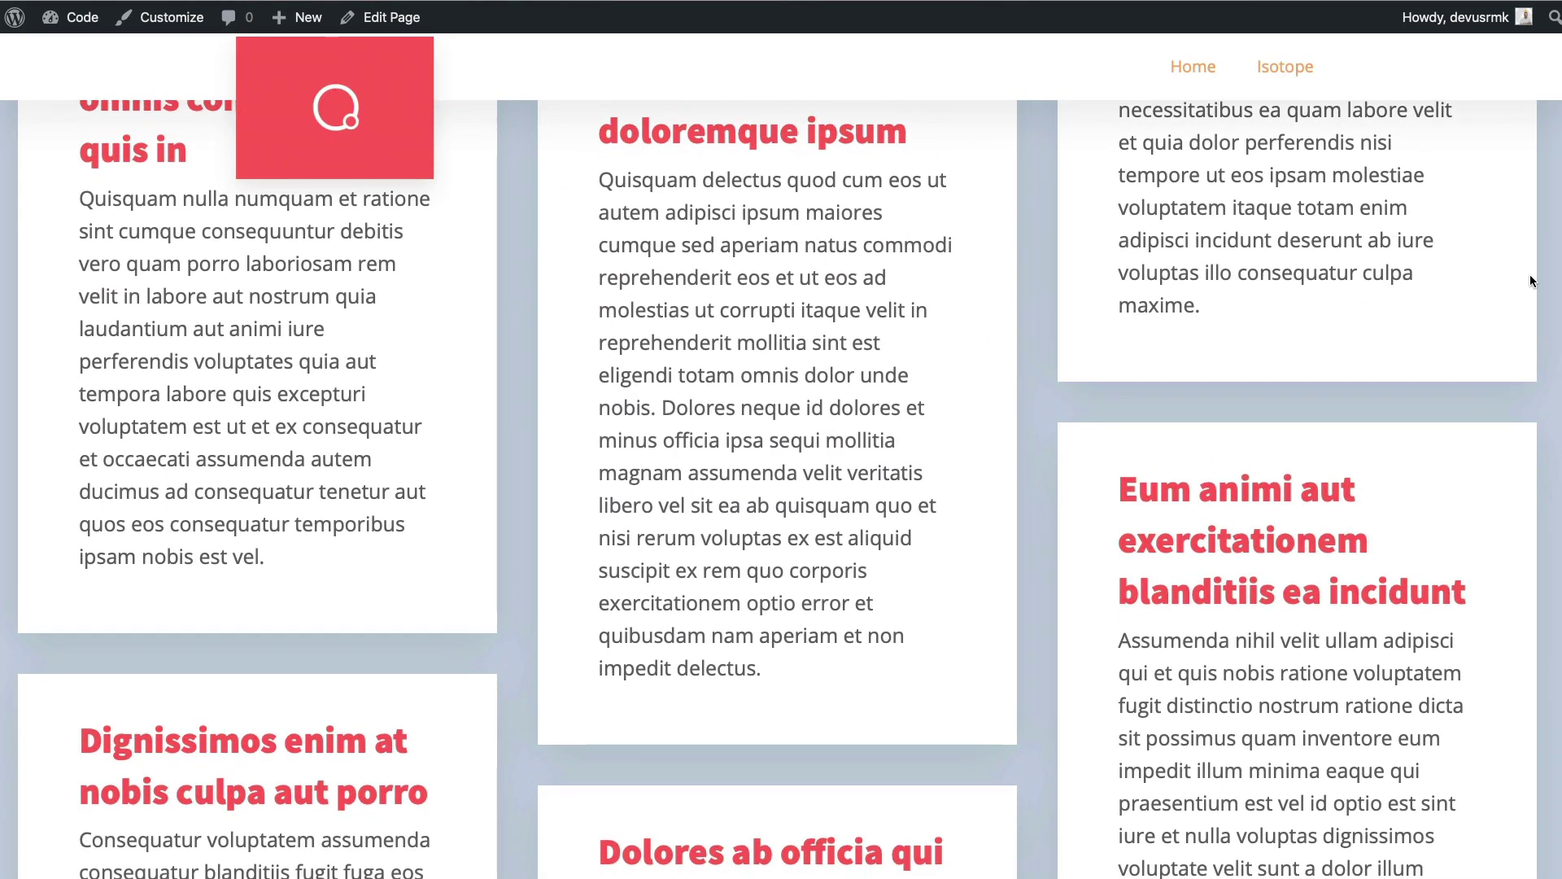